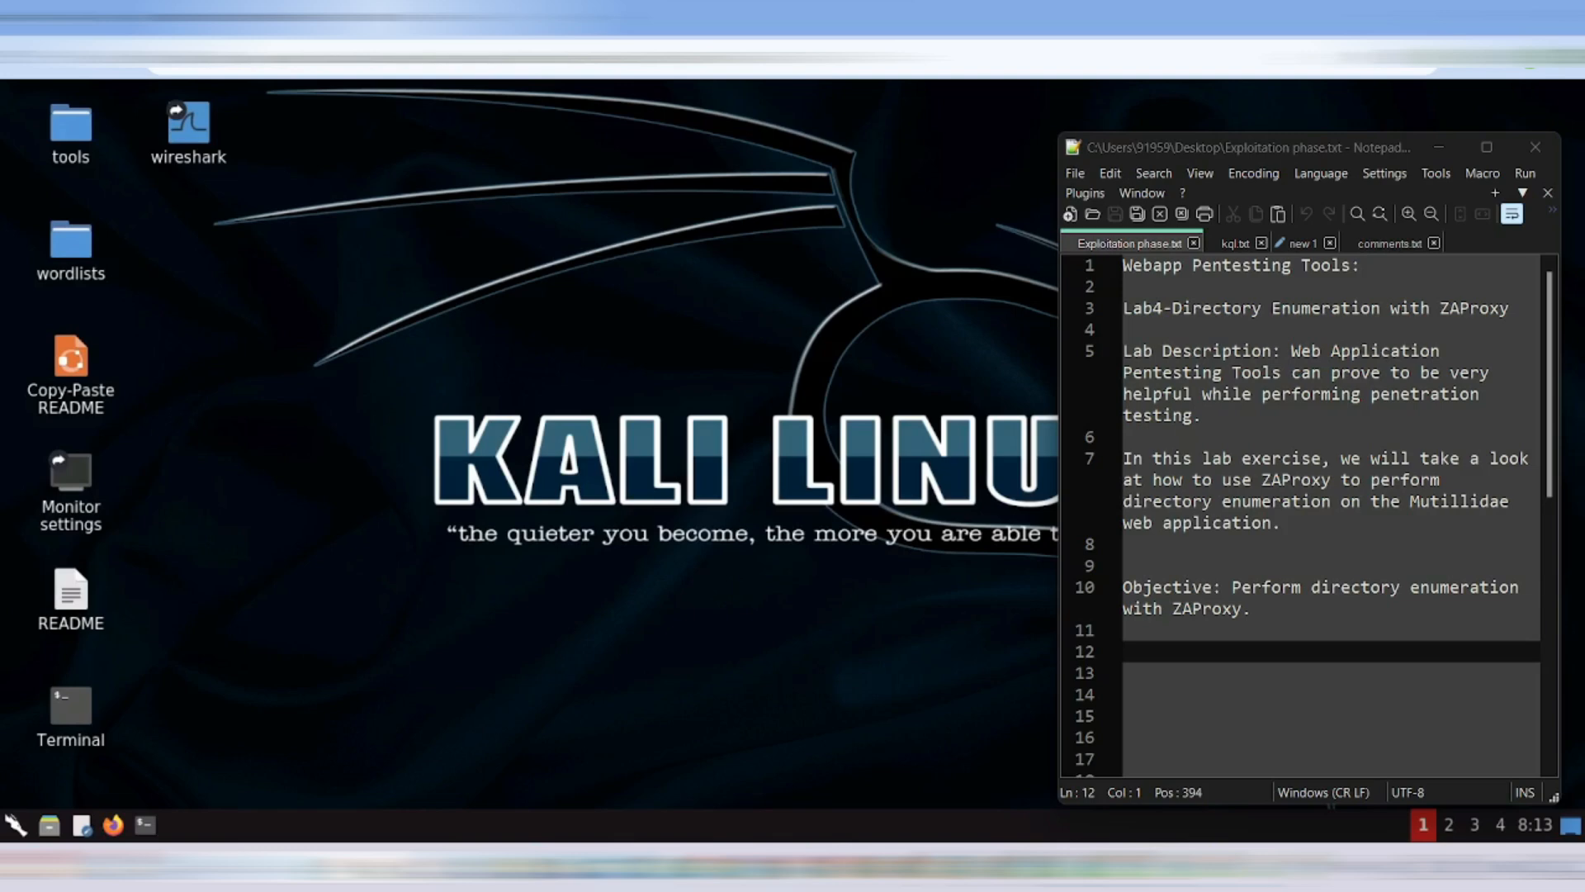
- Open a maximized terminal and run ip addr to show the network interfaces
{"action": "left_click", "coordinate": [68, 715]}
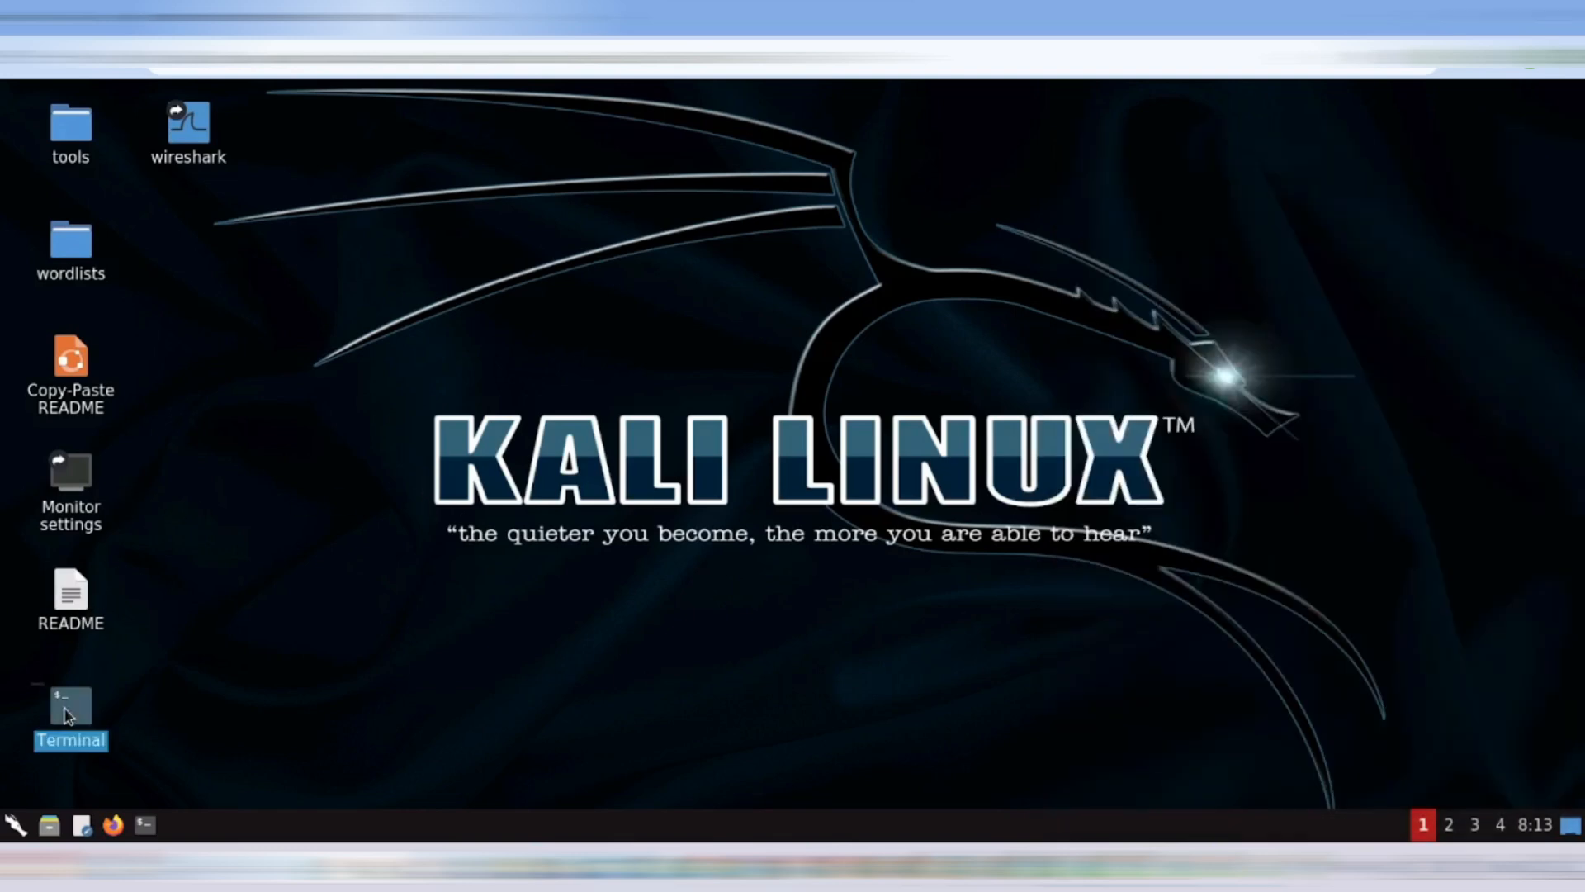
{"action": "double_click", "coordinate": [68, 715]}
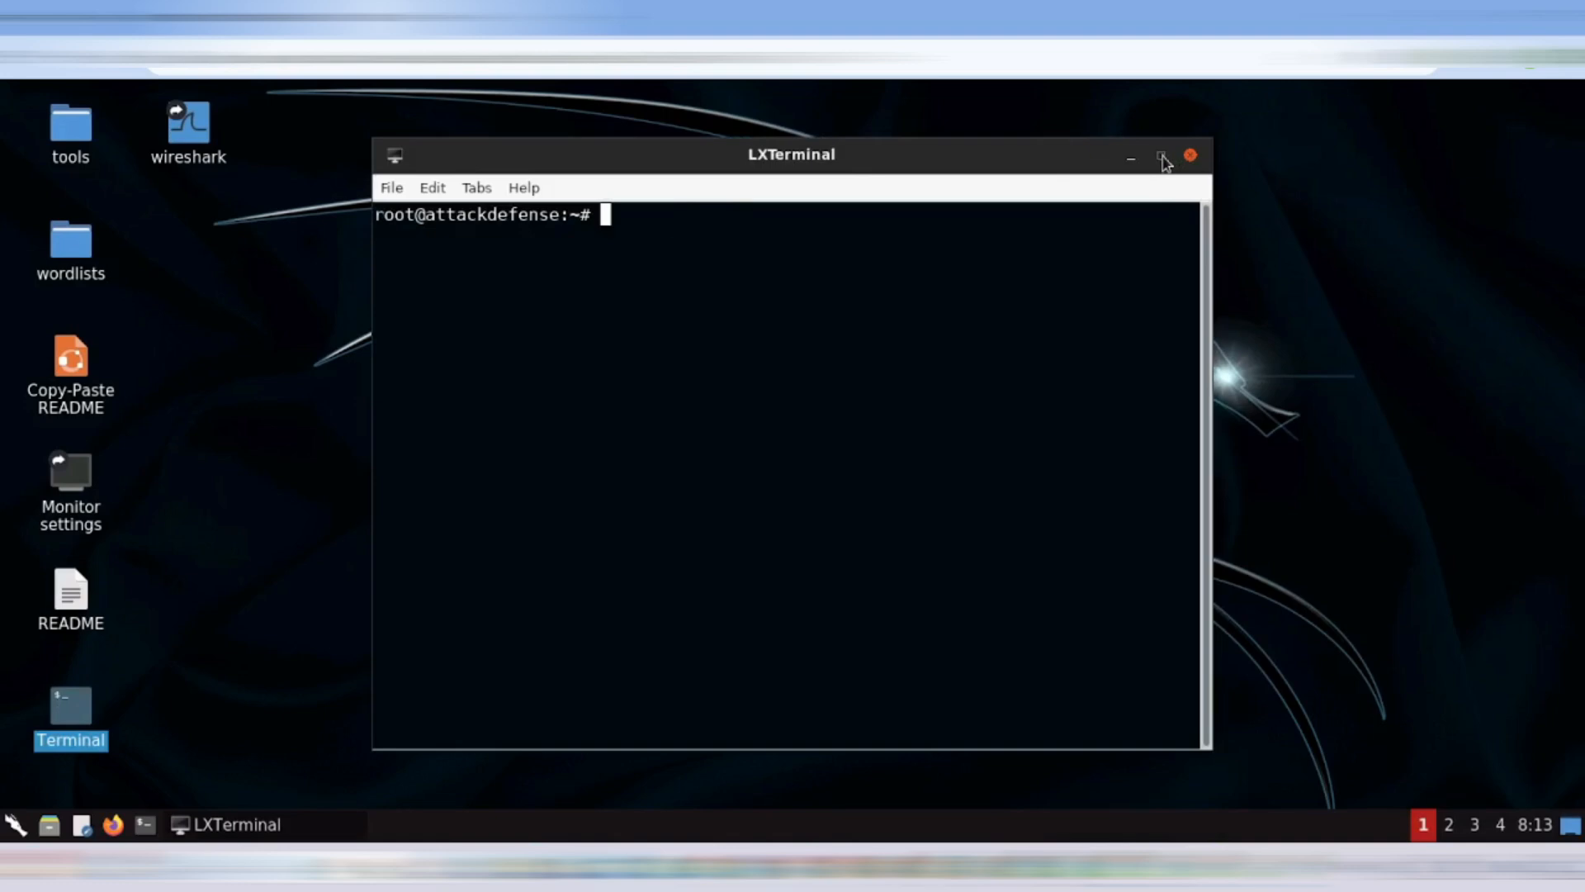
{"action": "left_click", "coordinate": [1162, 157]}
{"action": "type", "text": "ip addr"}
{"action": "key", "text": "Return"}
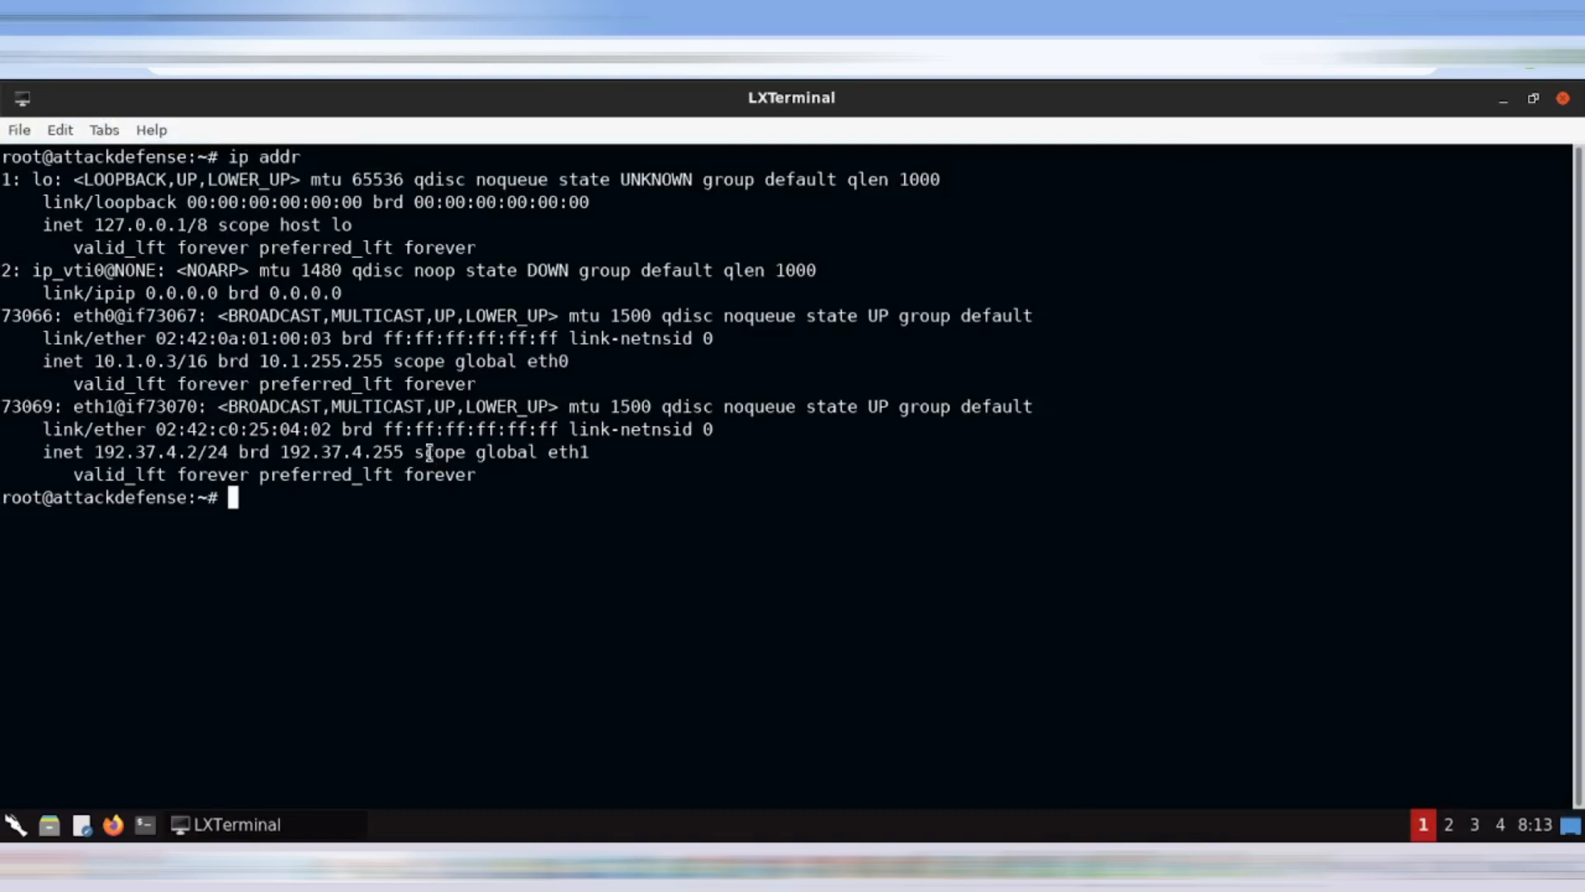
- Copy the eth1 IP address, adapt it to the target 192.37.4.3, and scan that host with nmap
{"action": "left_click_drag", "start_coordinate": [101, 452], "coordinate": [195, 452]}
{"action": "key", "text": "ctrl+c"}
{"action": "right_click", "coordinate": [183, 452]}
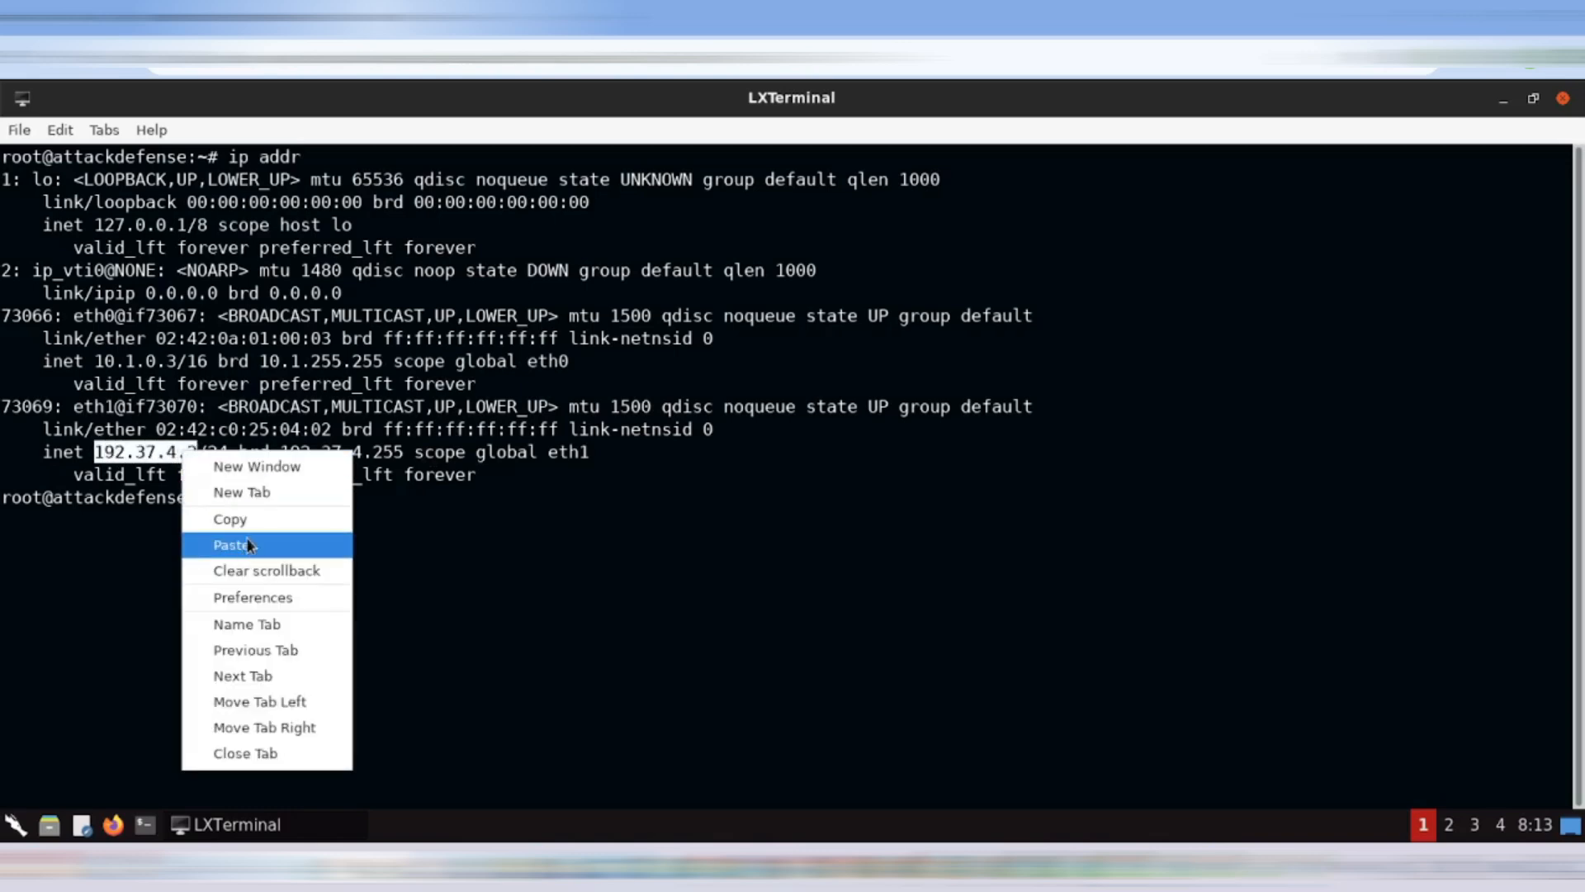
{"action": "left_click", "coordinate": [231, 518]}
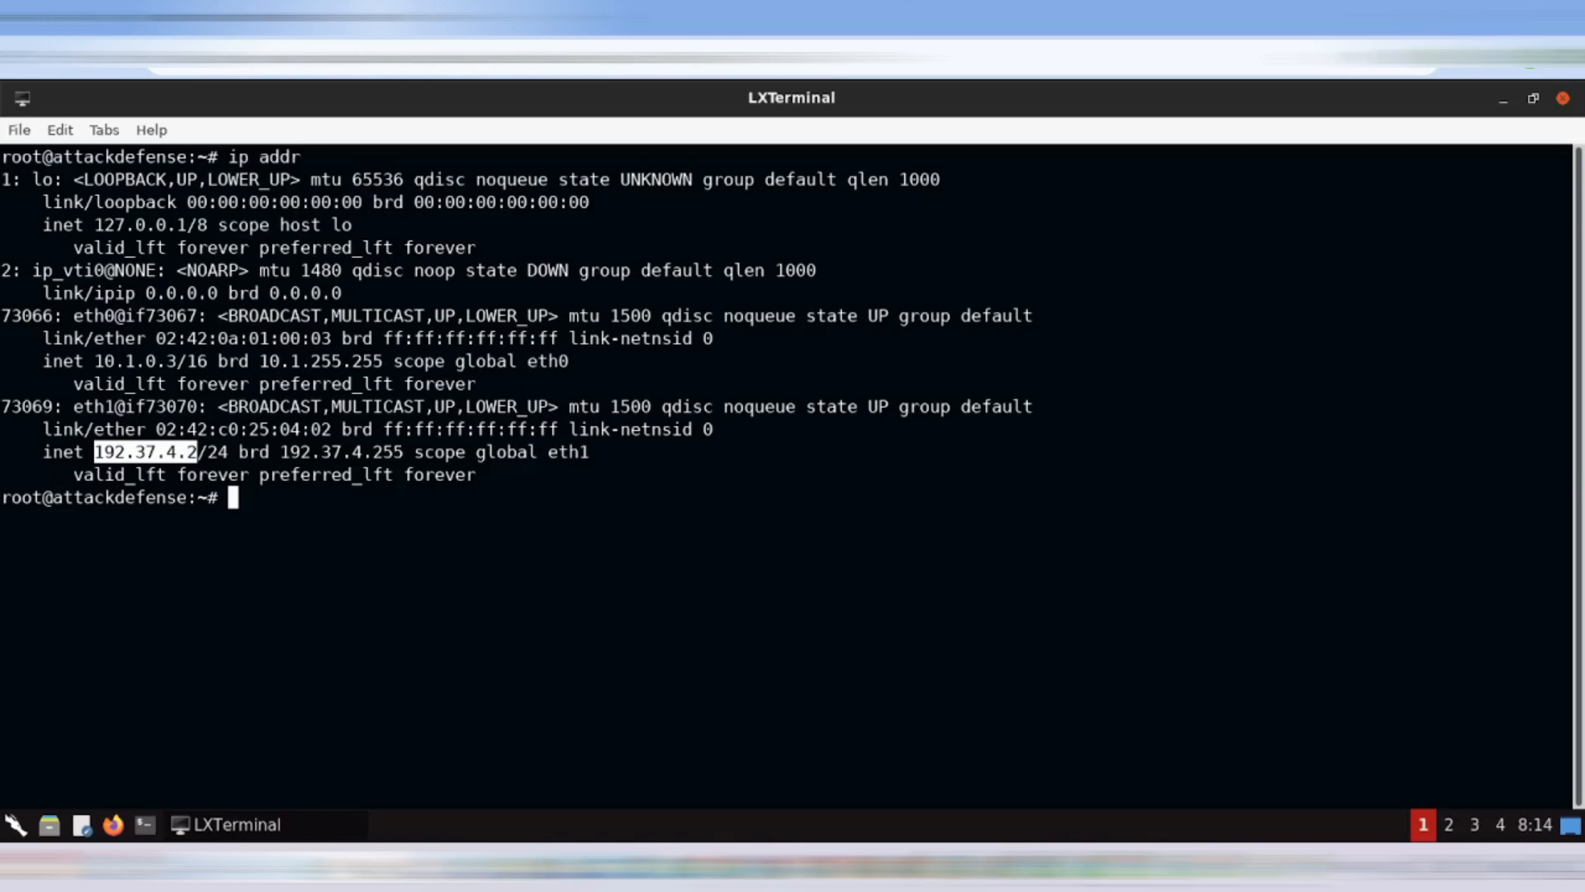
{"action": "left_click", "coordinate": [292, 508]}
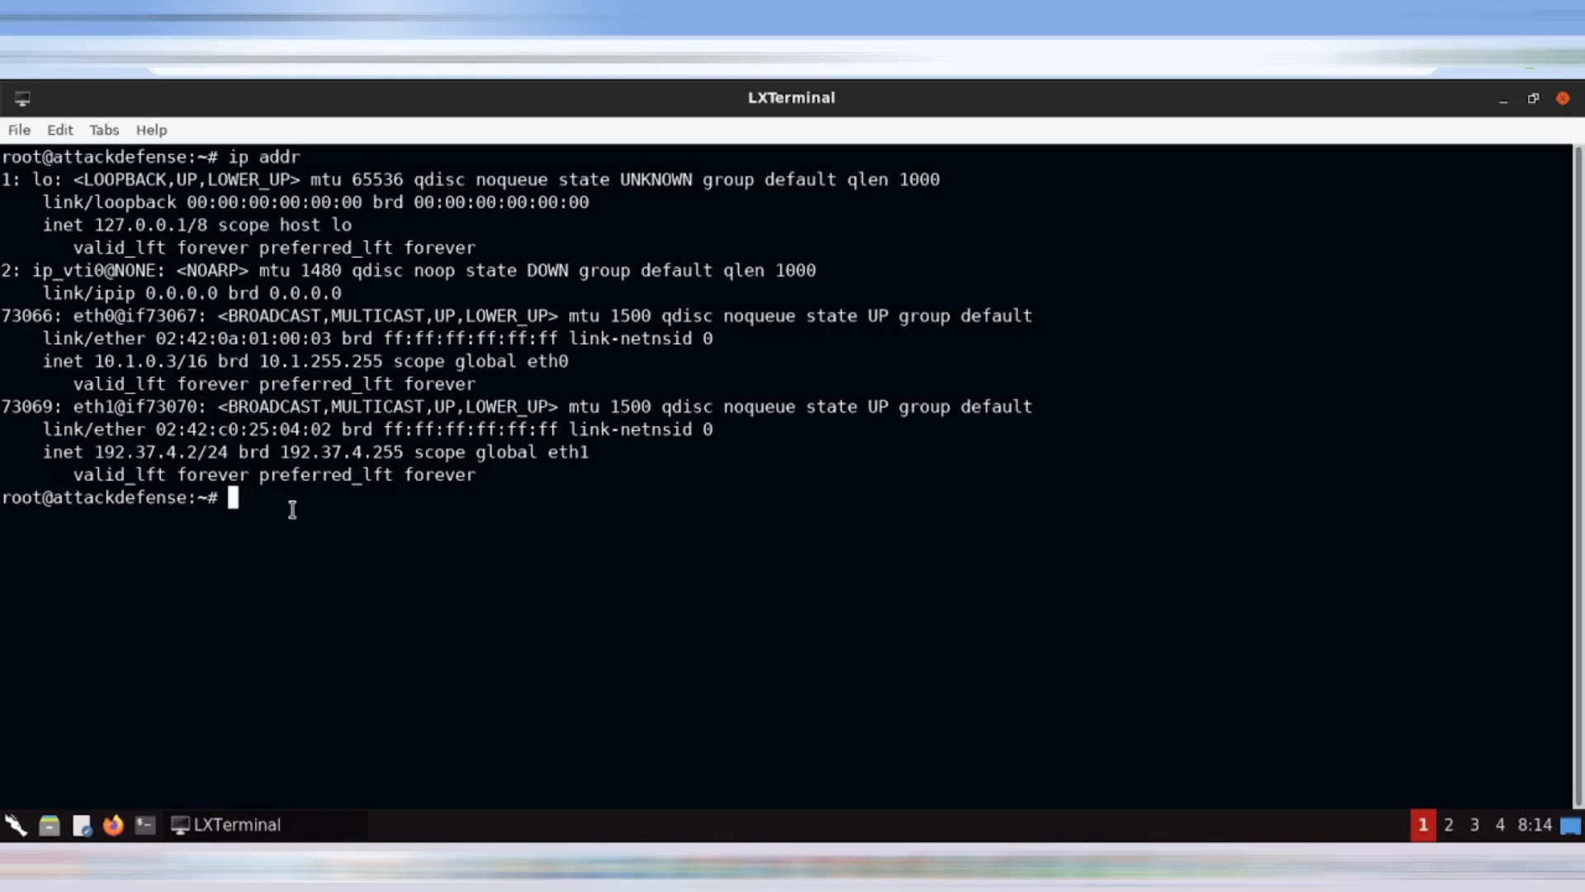
{"action": "type", "text": "nmap"}
{"action": "right_click", "coordinate": [292, 505]}
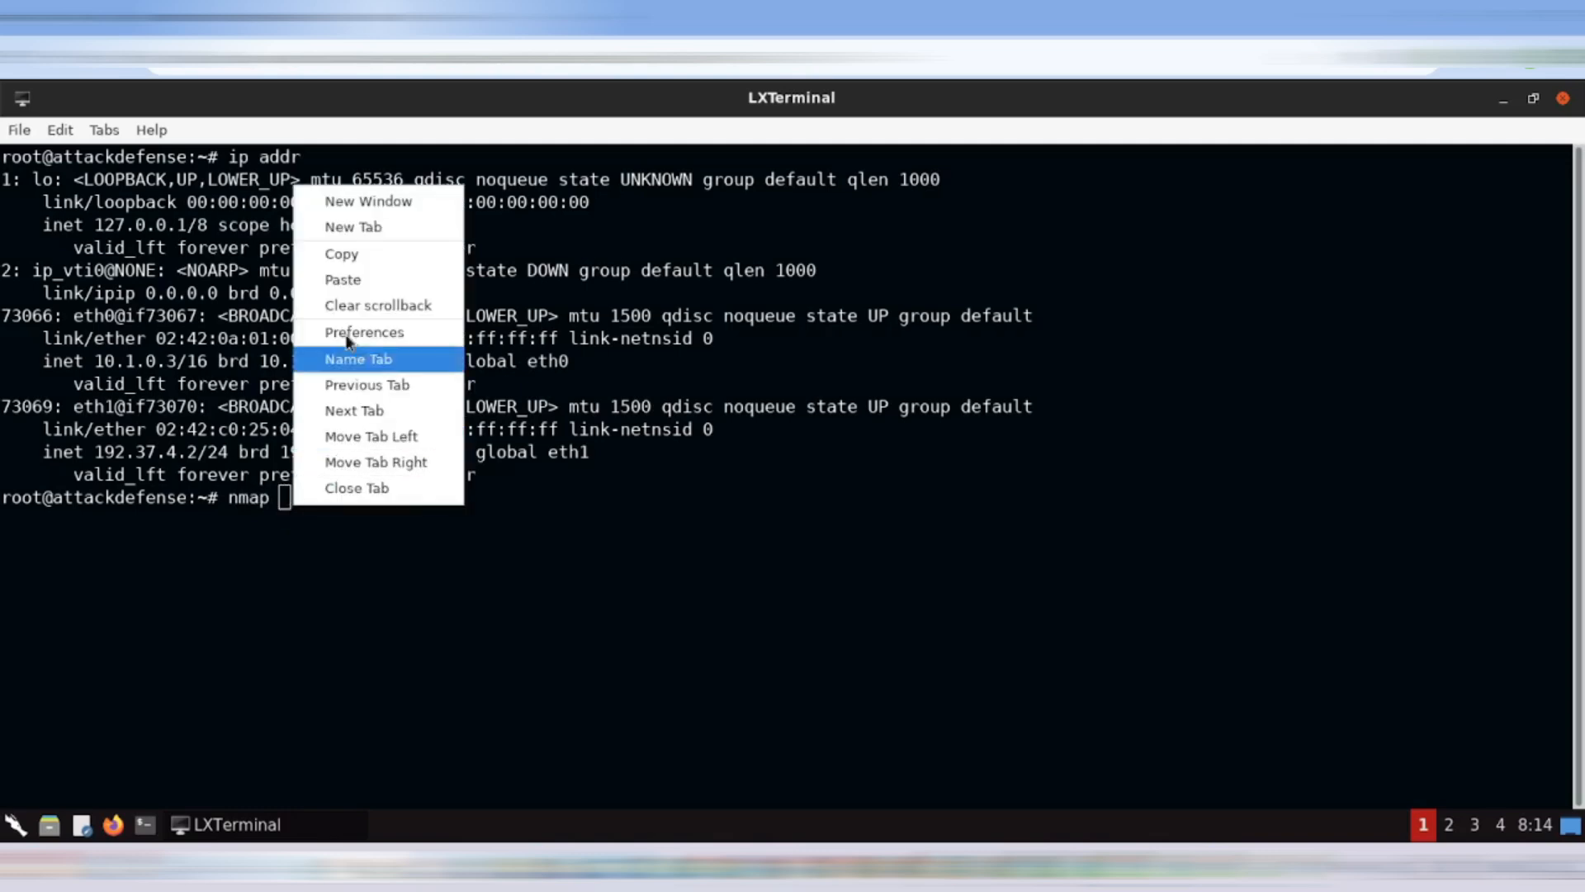
{"action": "left_click", "coordinate": [351, 279]}
{"action": "type", "text": "37.4.3"}
{"action": "key", "text": "Return"}
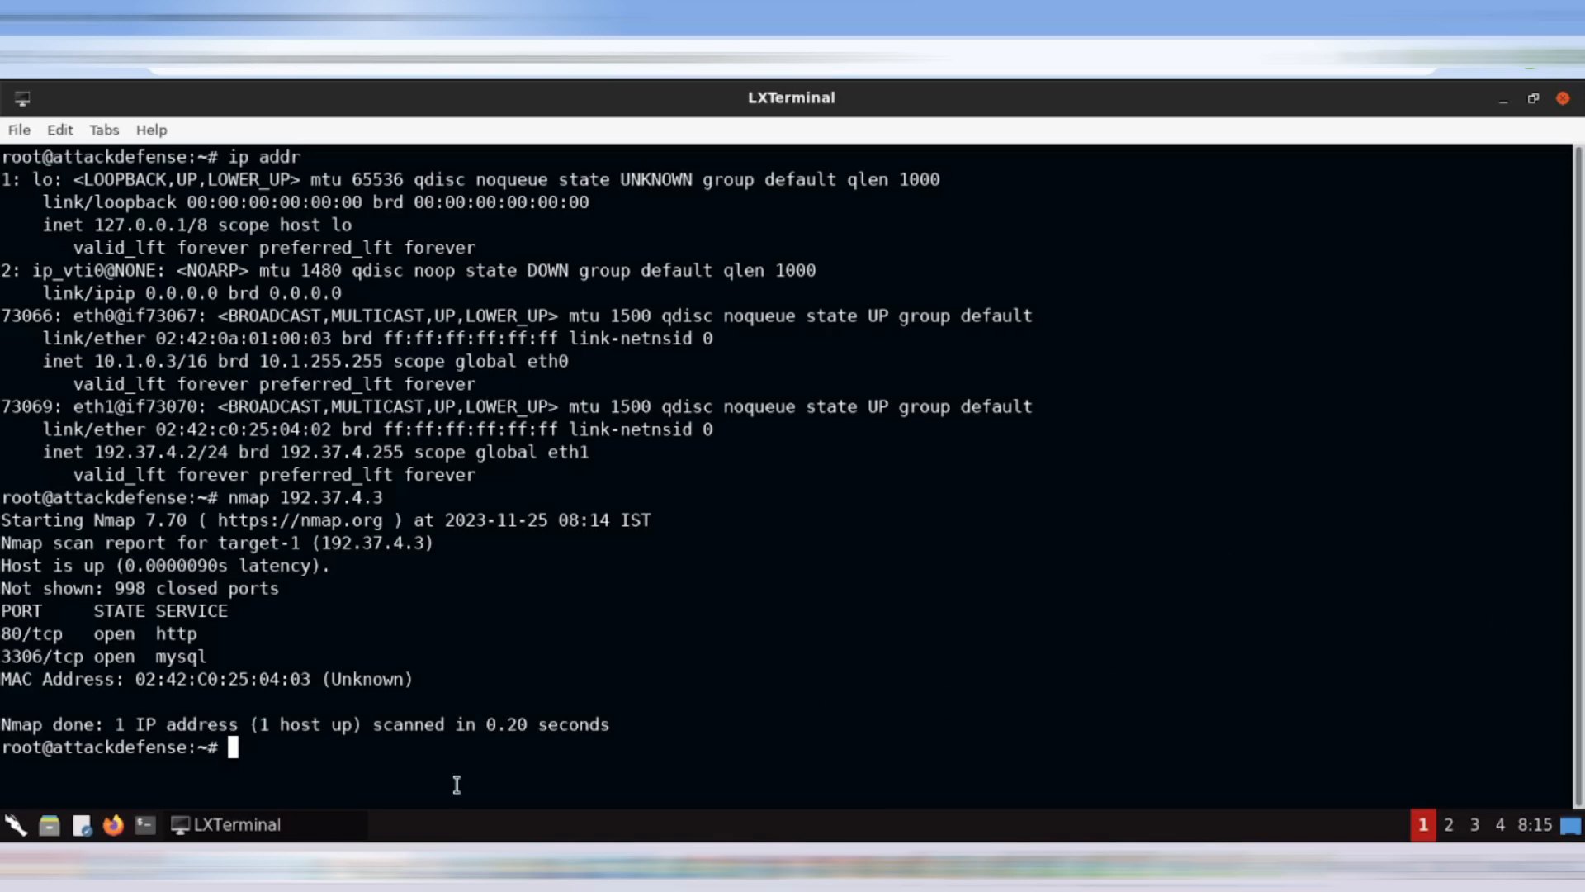
- Clear the terminal output
{"action": "type", "text": "ls"}
{"action": "key", "text": "BackSpace"}
{"action": "key", "text": "BackSpace"}
{"action": "key", "text": "BackSpace"}
{"action": "type", "text": "clear"}
{"action": "key", "text": "Return"}
- List the contents of ~/.ZAP/fuzzers/dirbuster/ in long format to check ZAP's available wordlists
{"action": "type", "text": "ls "}
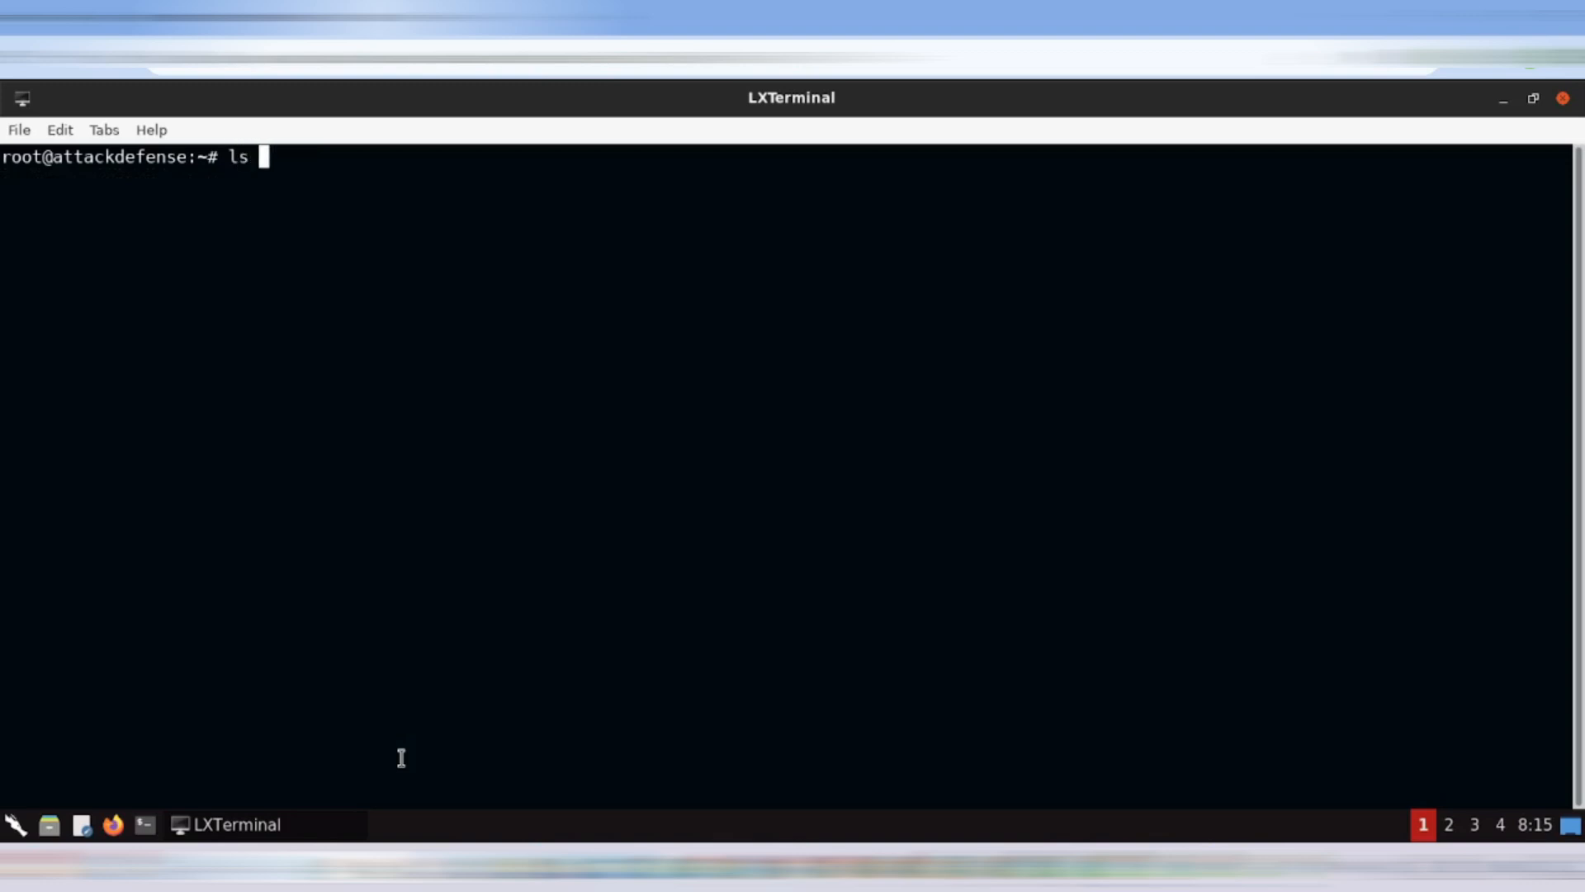
{"action": "type", "text": "-l ~/.ZAP/f"}
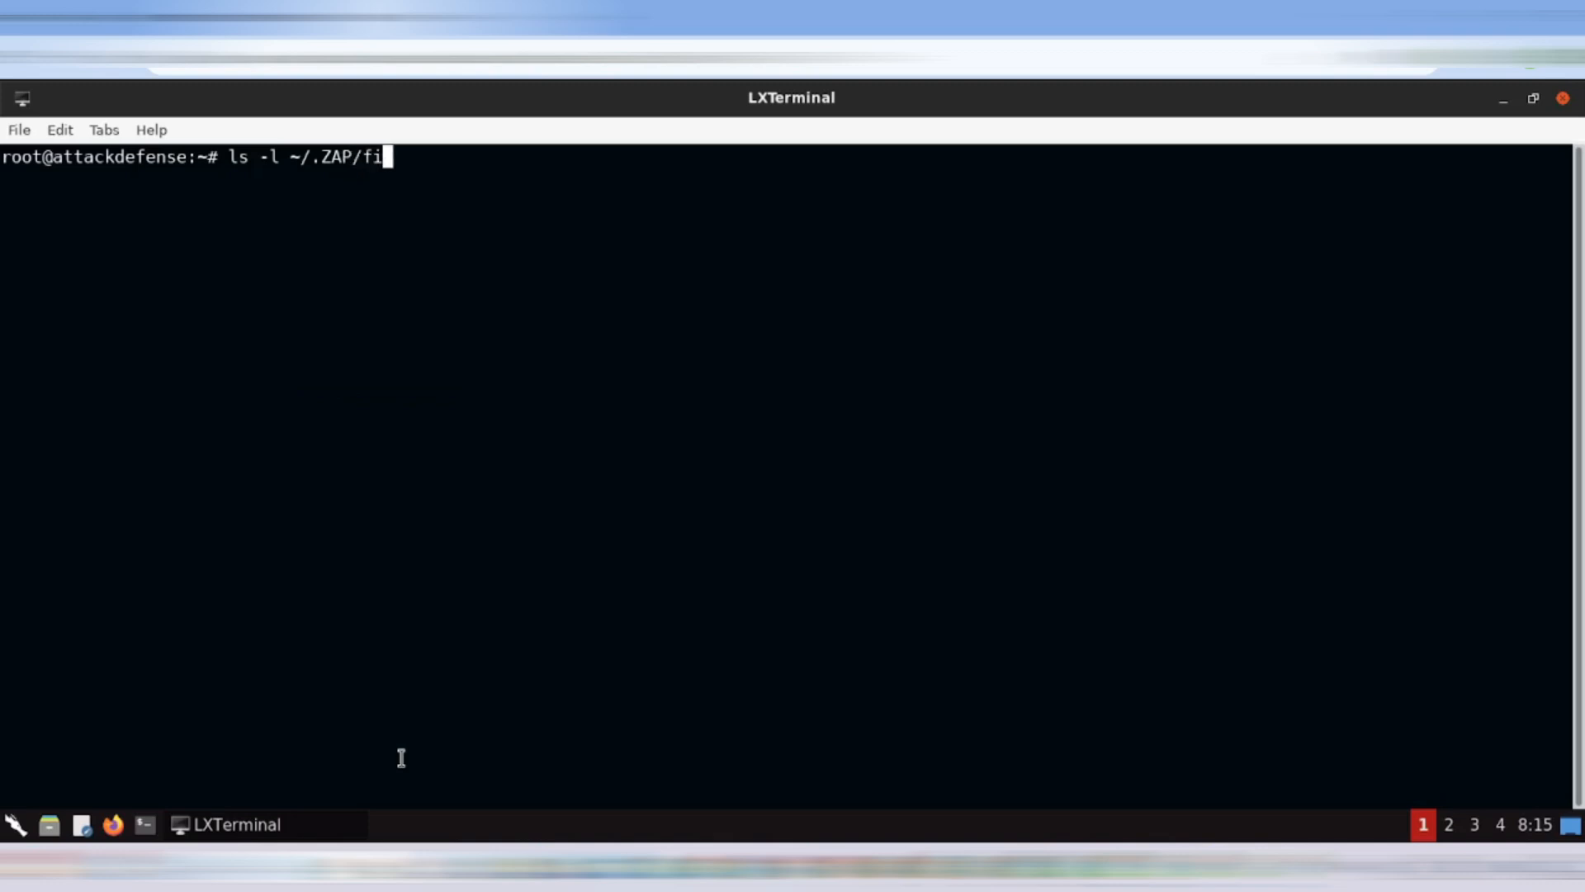
{"action": "type", "text": "u"}
{"action": "key", "text": "Tab"}
{"action": "type", "text": "d"}
{"action": "key", "text": "Tab"}
{"action": "key", "text": "Return"}
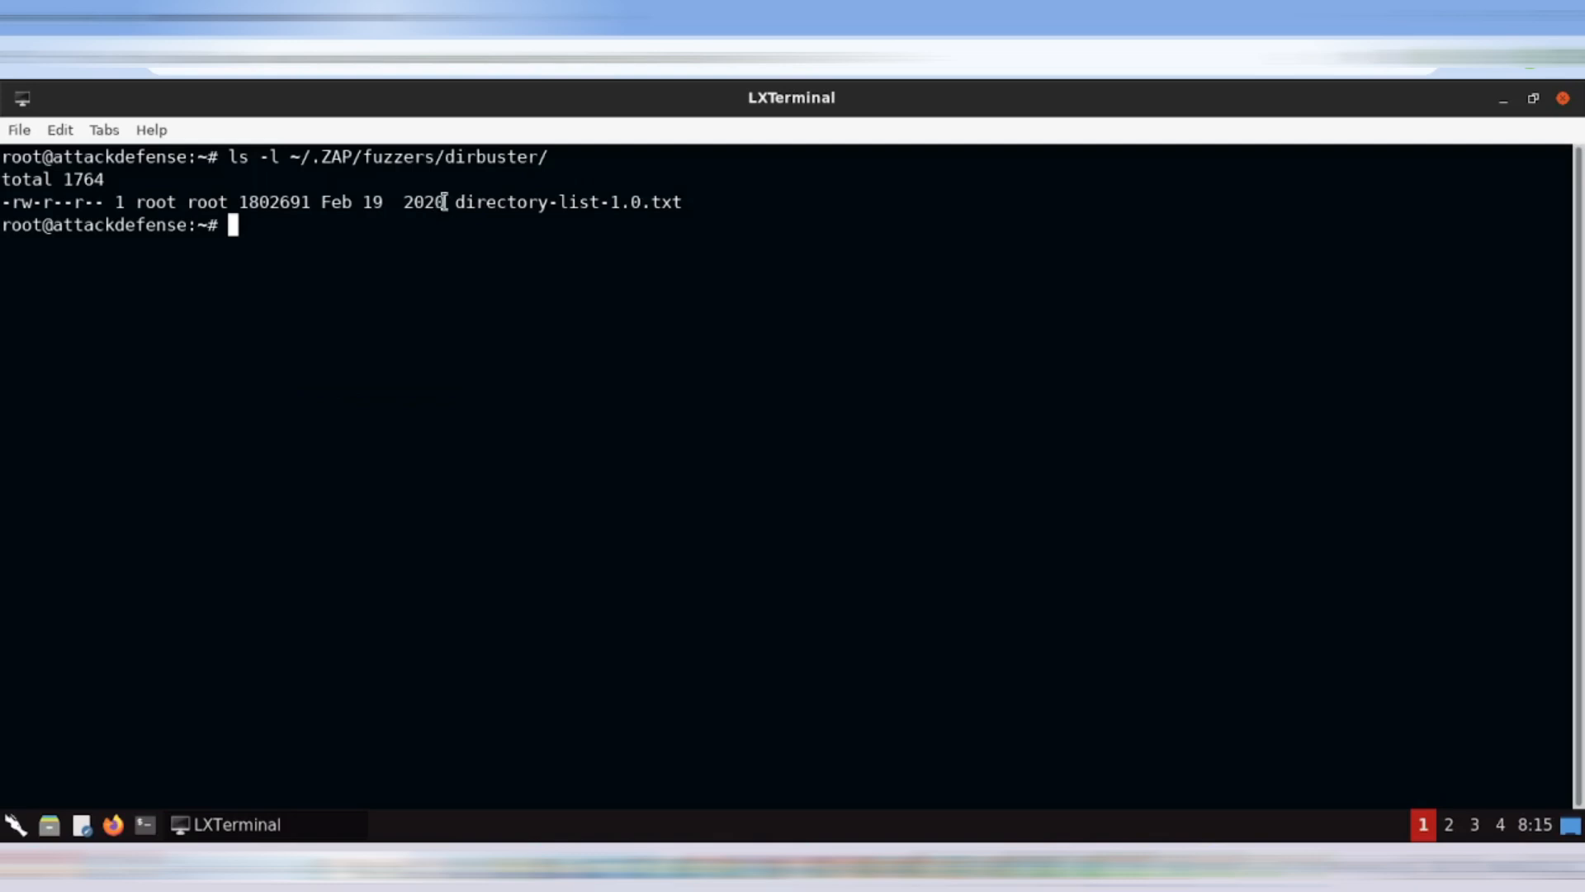
{"action": "left_click_drag", "start_coordinate": [465, 202], "coordinate": [686, 203]}
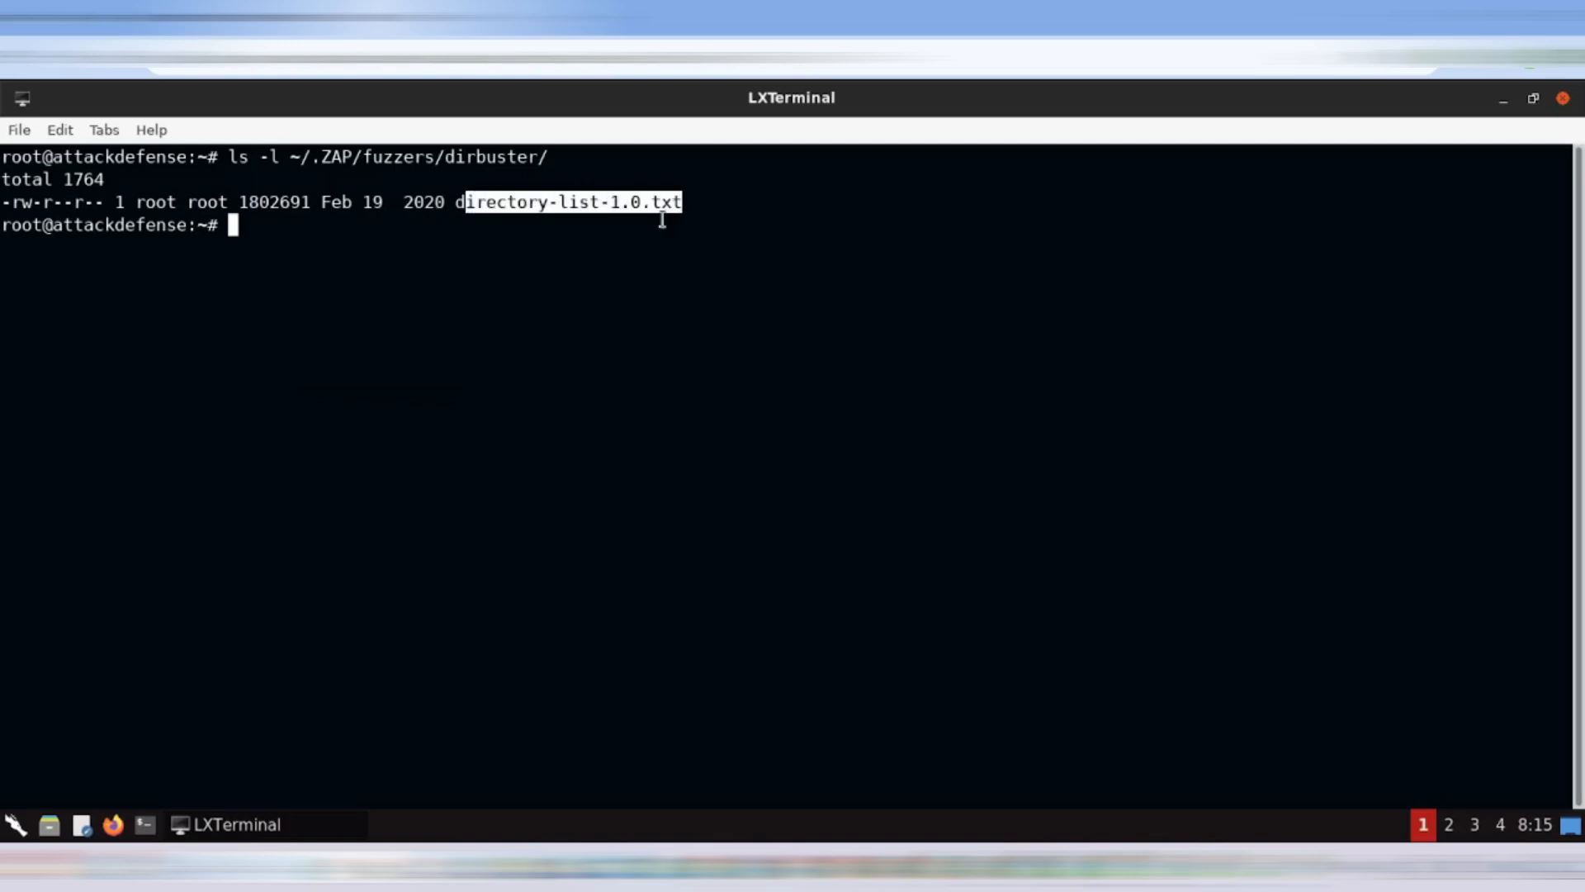
{"action": "left_click", "coordinate": [364, 240]}
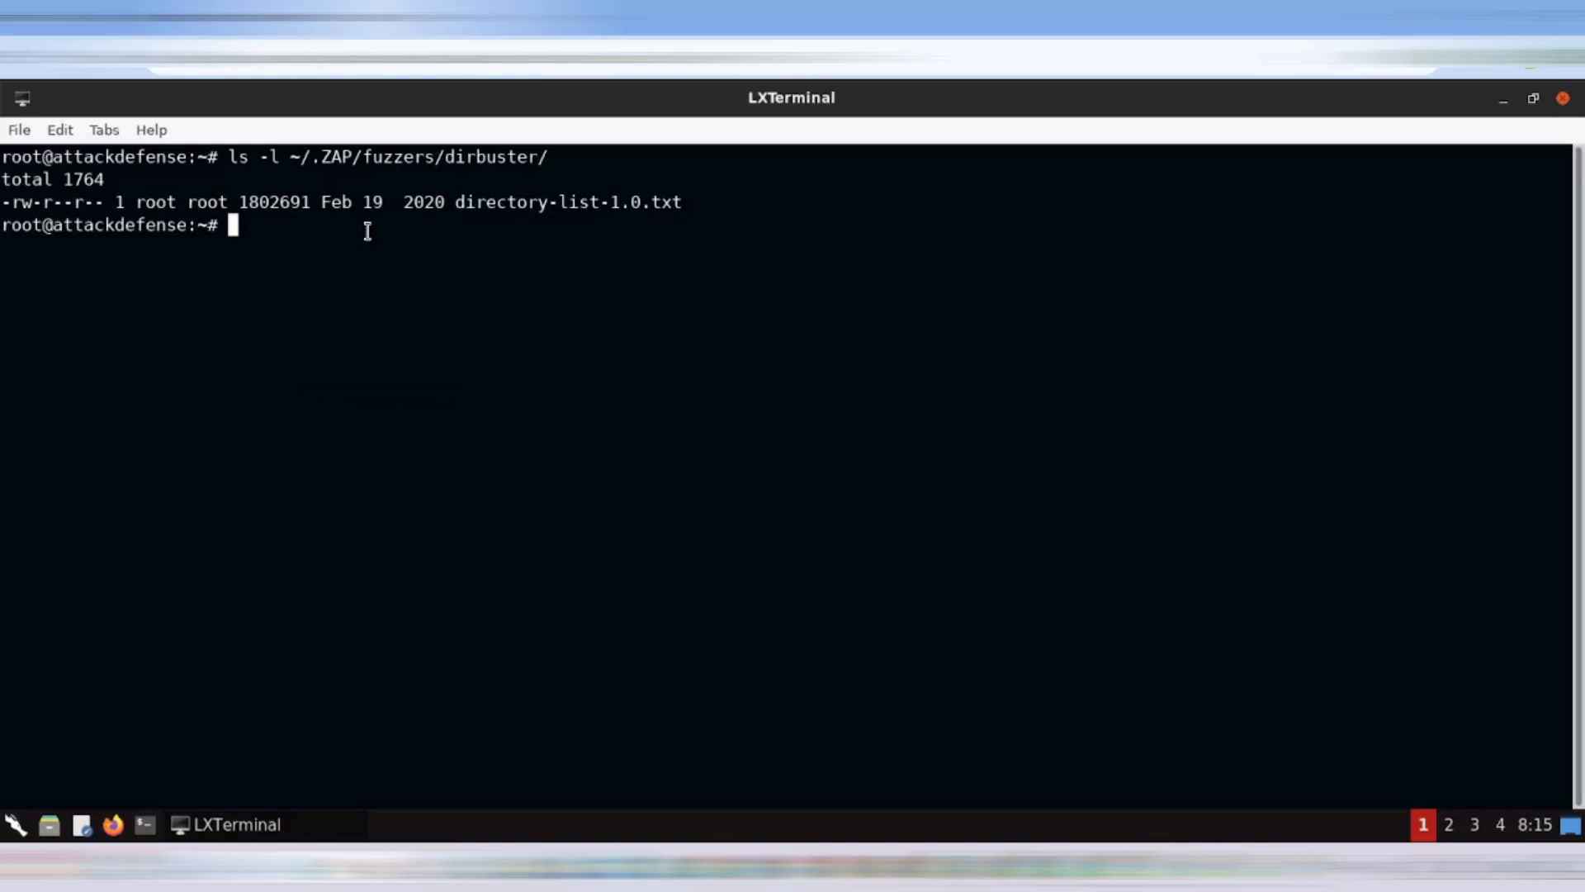
{"action": "type", "text": "cat dir"}
{"action": "key", "text": "BackSpace"}
{"action": "key", "text": "BackSpace"}
{"action": "key", "text": "BackSpace"}
{"action": "key", "text": "BackSpace"}
{"action": "key", "text": "BackSpace"}
{"action": "key", "text": "BackSpace"}
{"action": "key", "text": "BackSpace"}
- Change to the /usr/share/wordlists/dirb/ directory and list its wordlists
{"action": "type", "text": "cd /sh"}
{"action": "key", "text": "BackSpace"}
{"action": "key", "text": "BackSpace"}
{"action": "type", "text": "usr/sh"}
{"action": "key", "text": "Tab"}
{"action": "type", "text": "wo"}
{"action": "key", "text": "Tab"}
{"action": "type", "text": "dirb"}
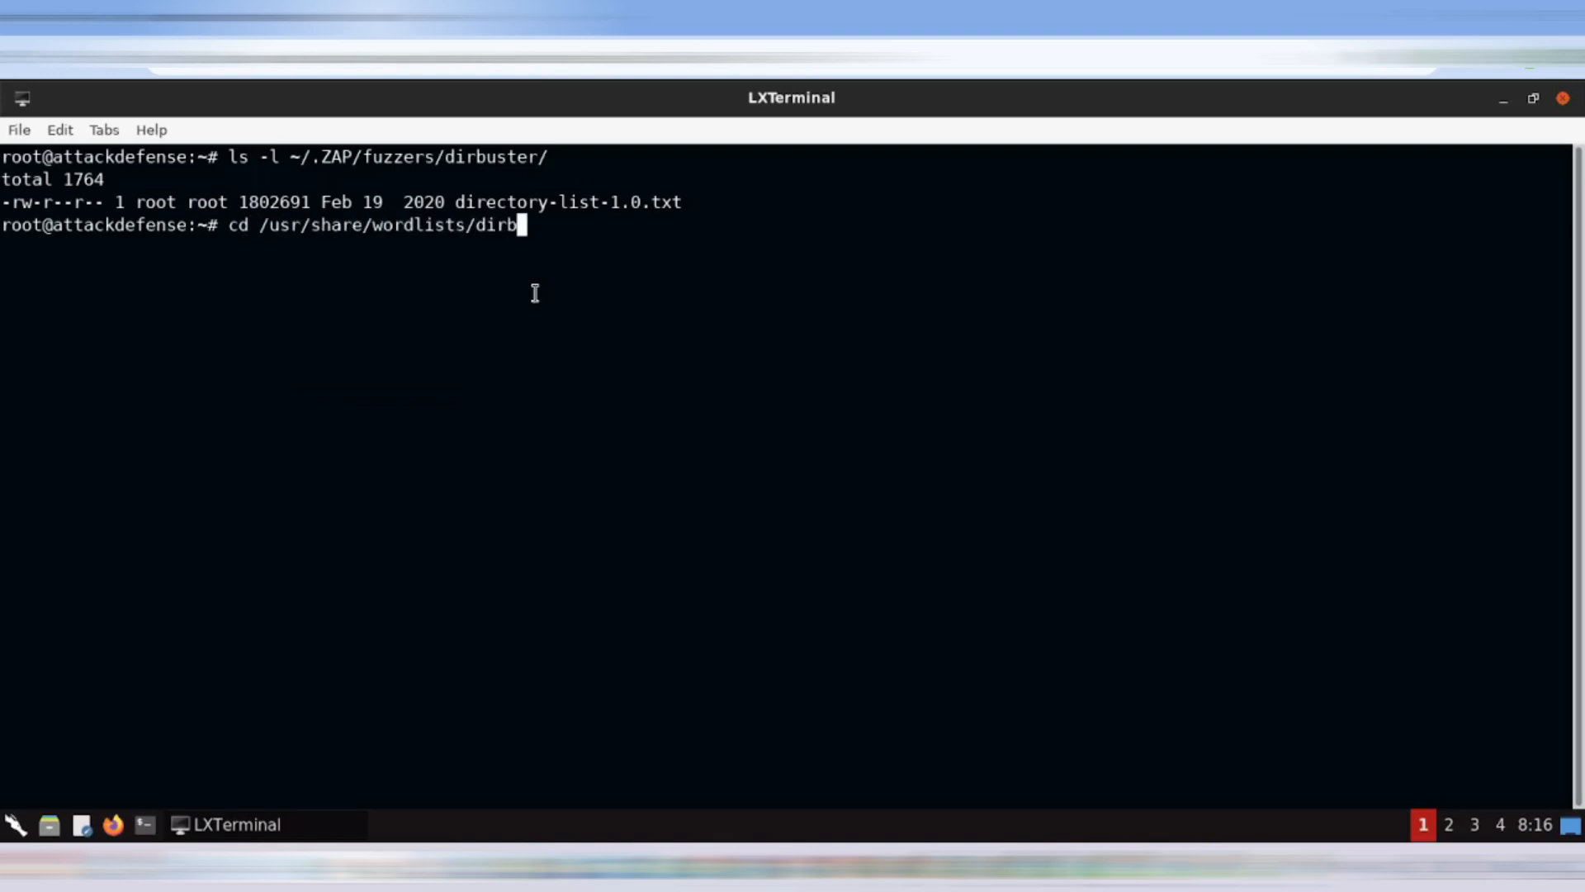
{"action": "key", "text": "Tab"}
{"action": "key", "text": "Return"}
{"action": "type", "text": "ls"}
{"action": "key", "text": "Return"}
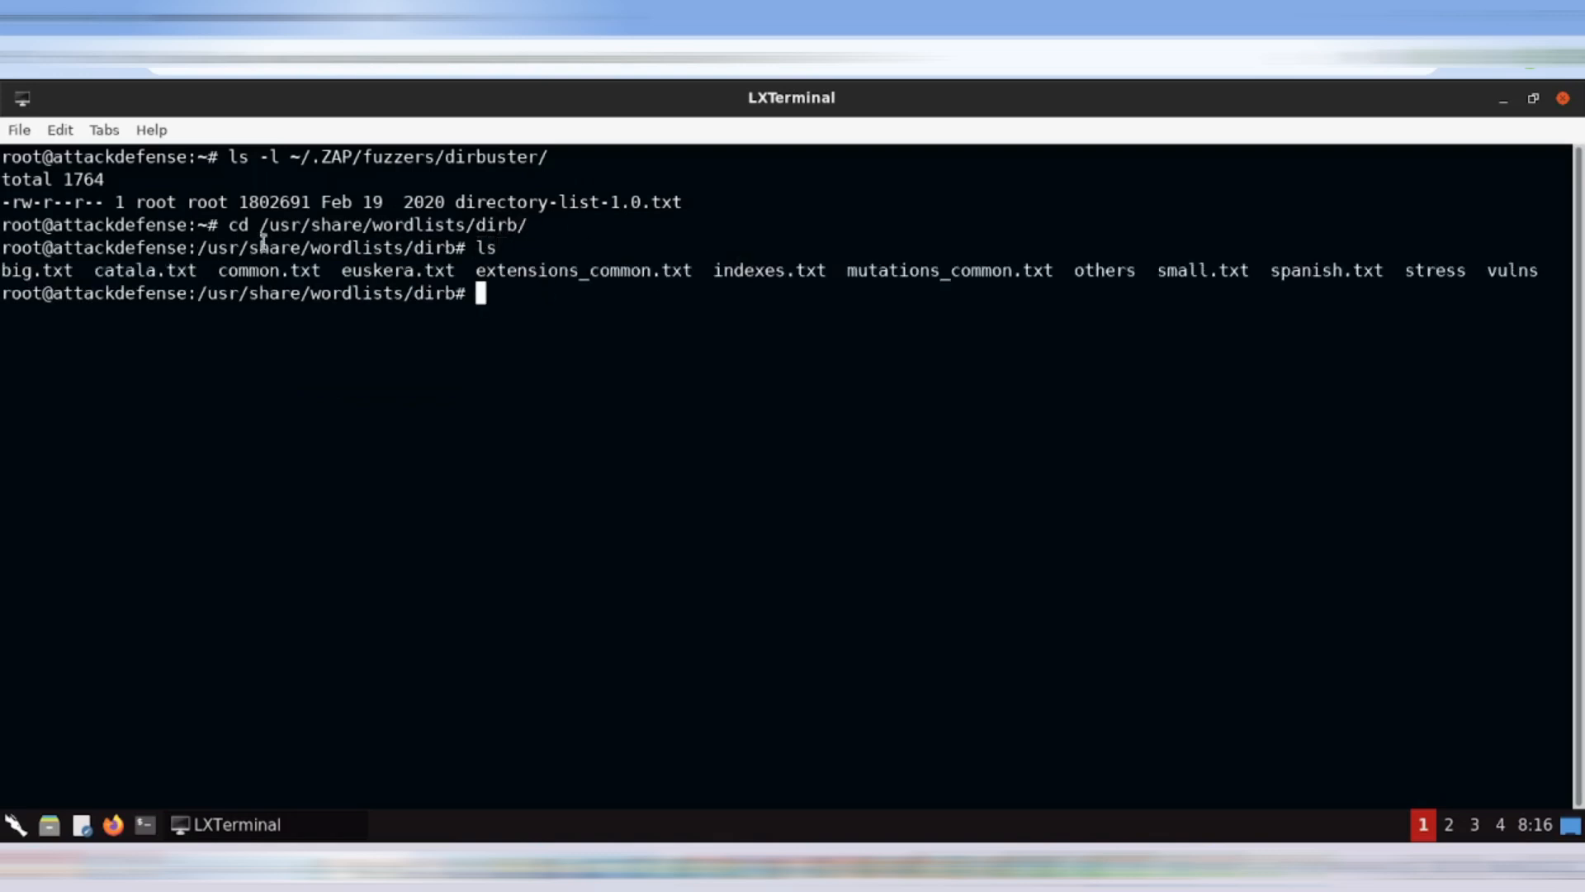
- Examine the dirb common.txt entry alongside ZAP's dirbuster path and existing wordlist in the terminal output
{"action": "double_click", "coordinate": [220, 270]}
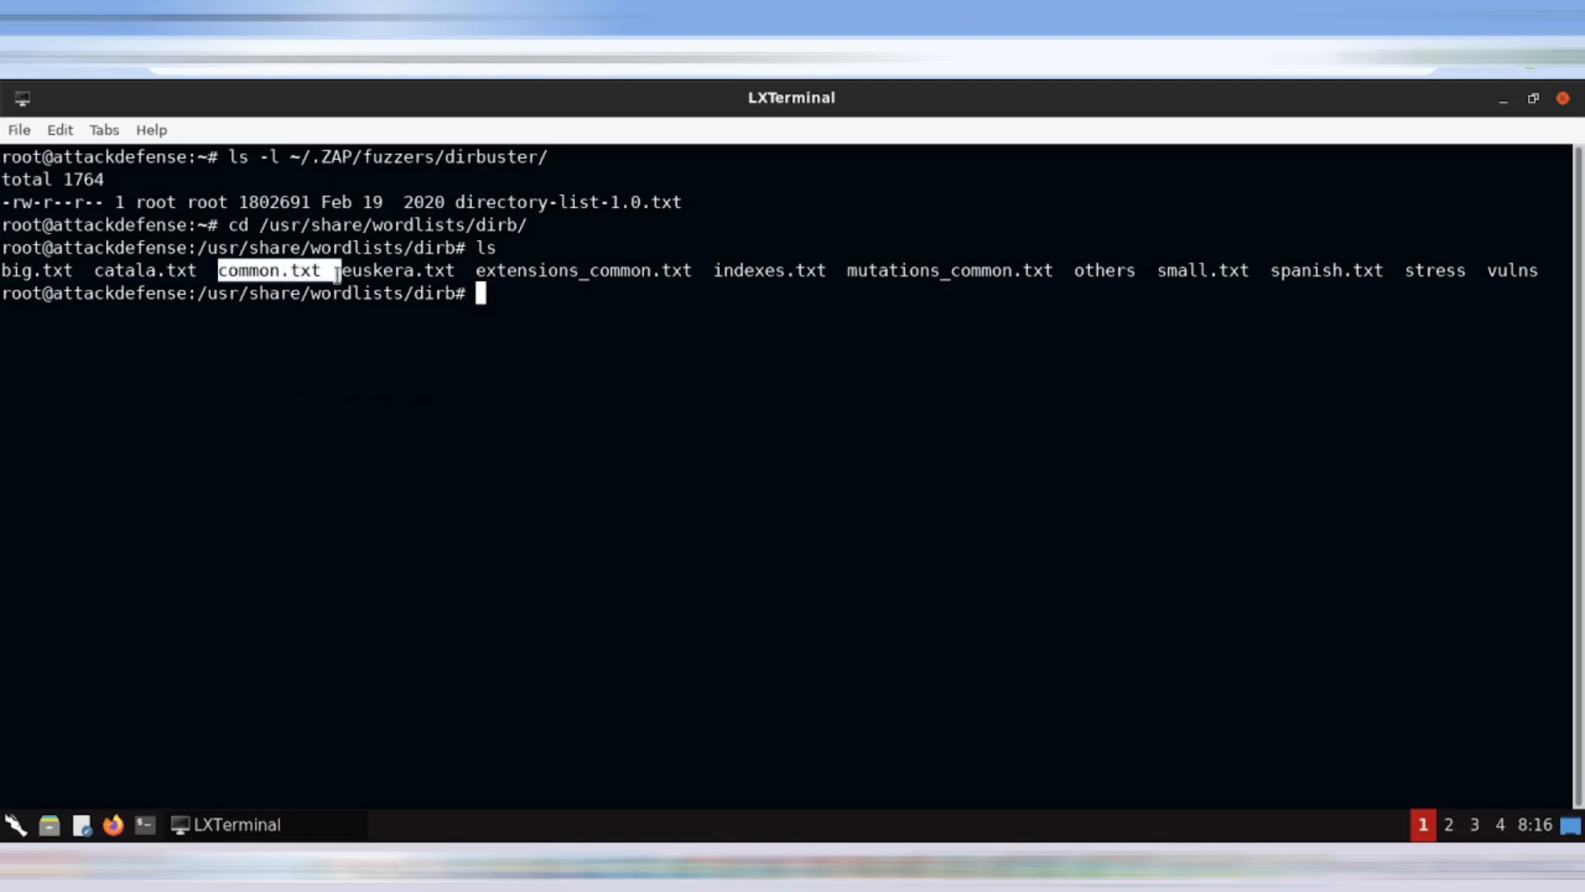
{"action": "left_click", "coordinate": [292, 274]}
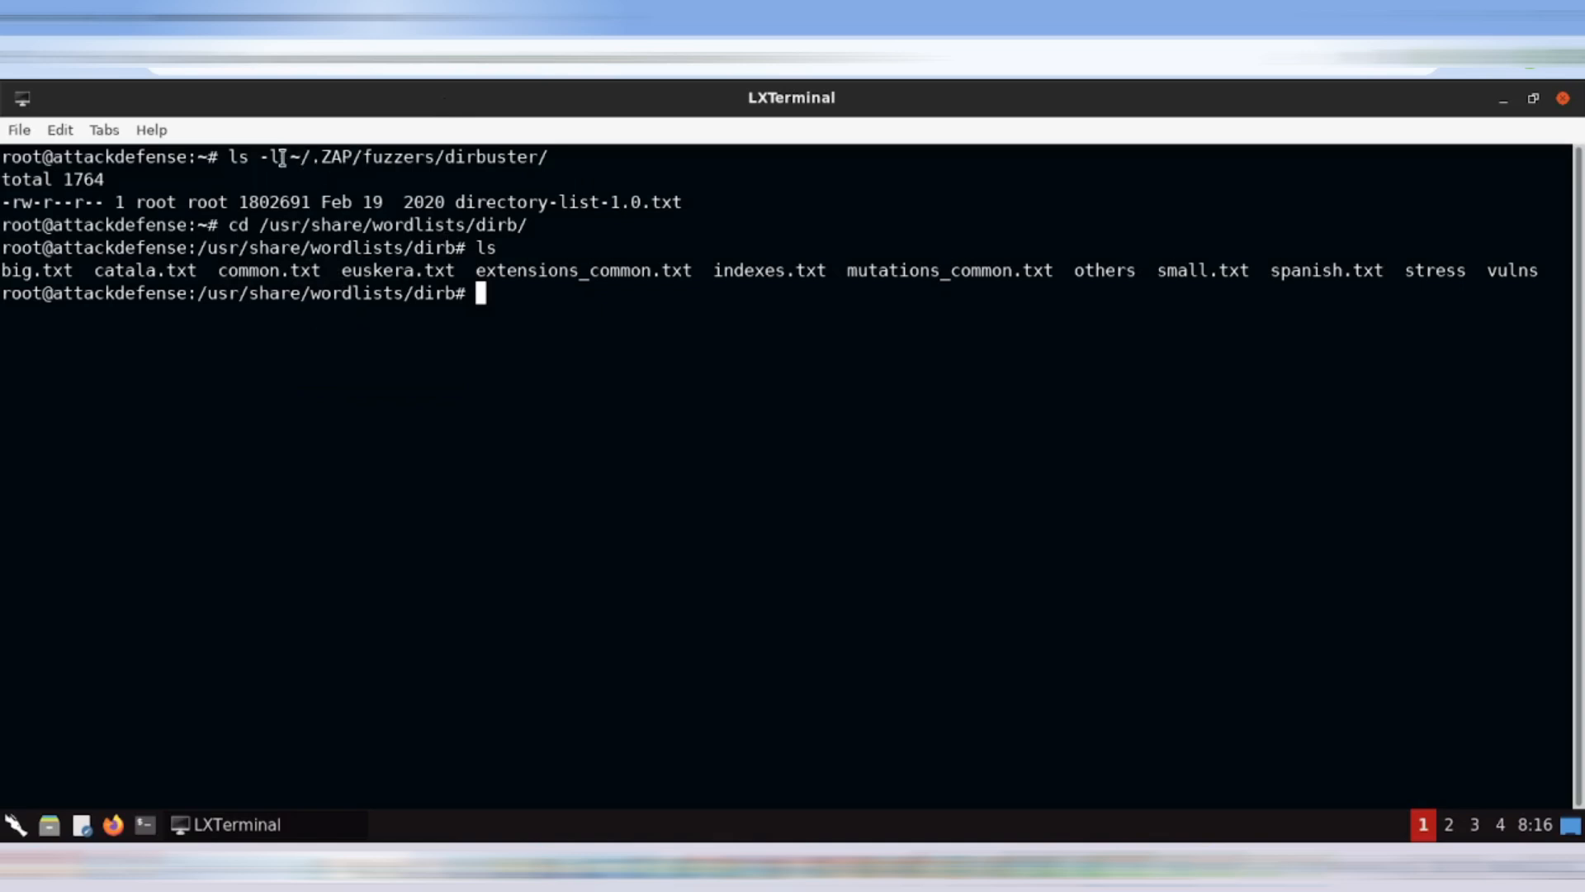
{"action": "left_click_drag", "start_coordinate": [312, 156], "coordinate": [544, 158]}
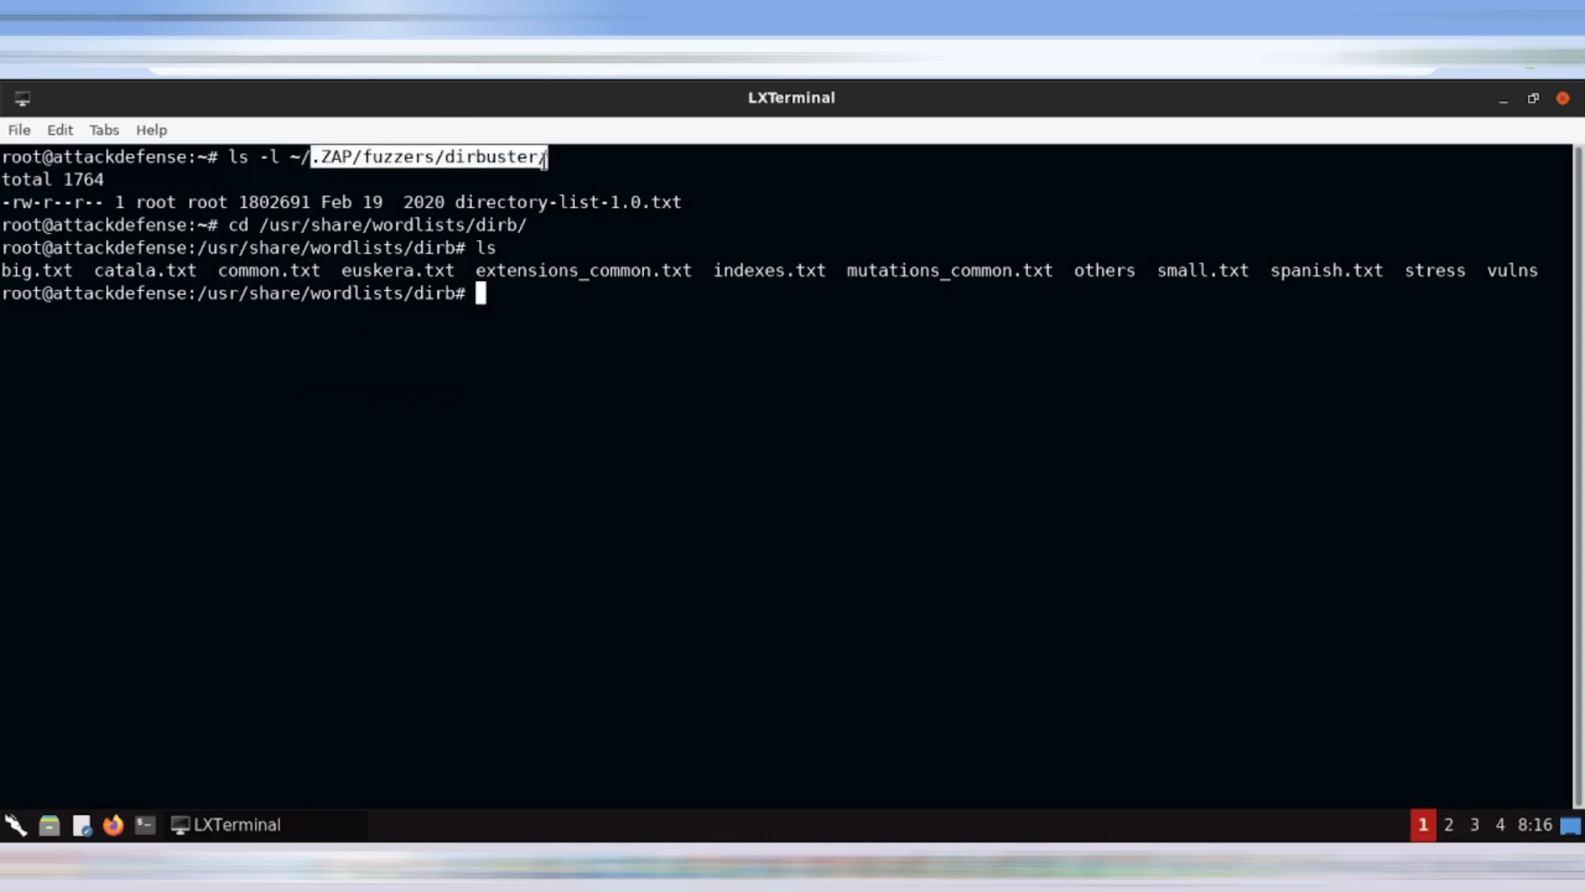
{"action": "left_click_drag", "start_coordinate": [454, 201], "coordinate": [680, 204]}
{"action": "left_click", "coordinate": [485, 302]}
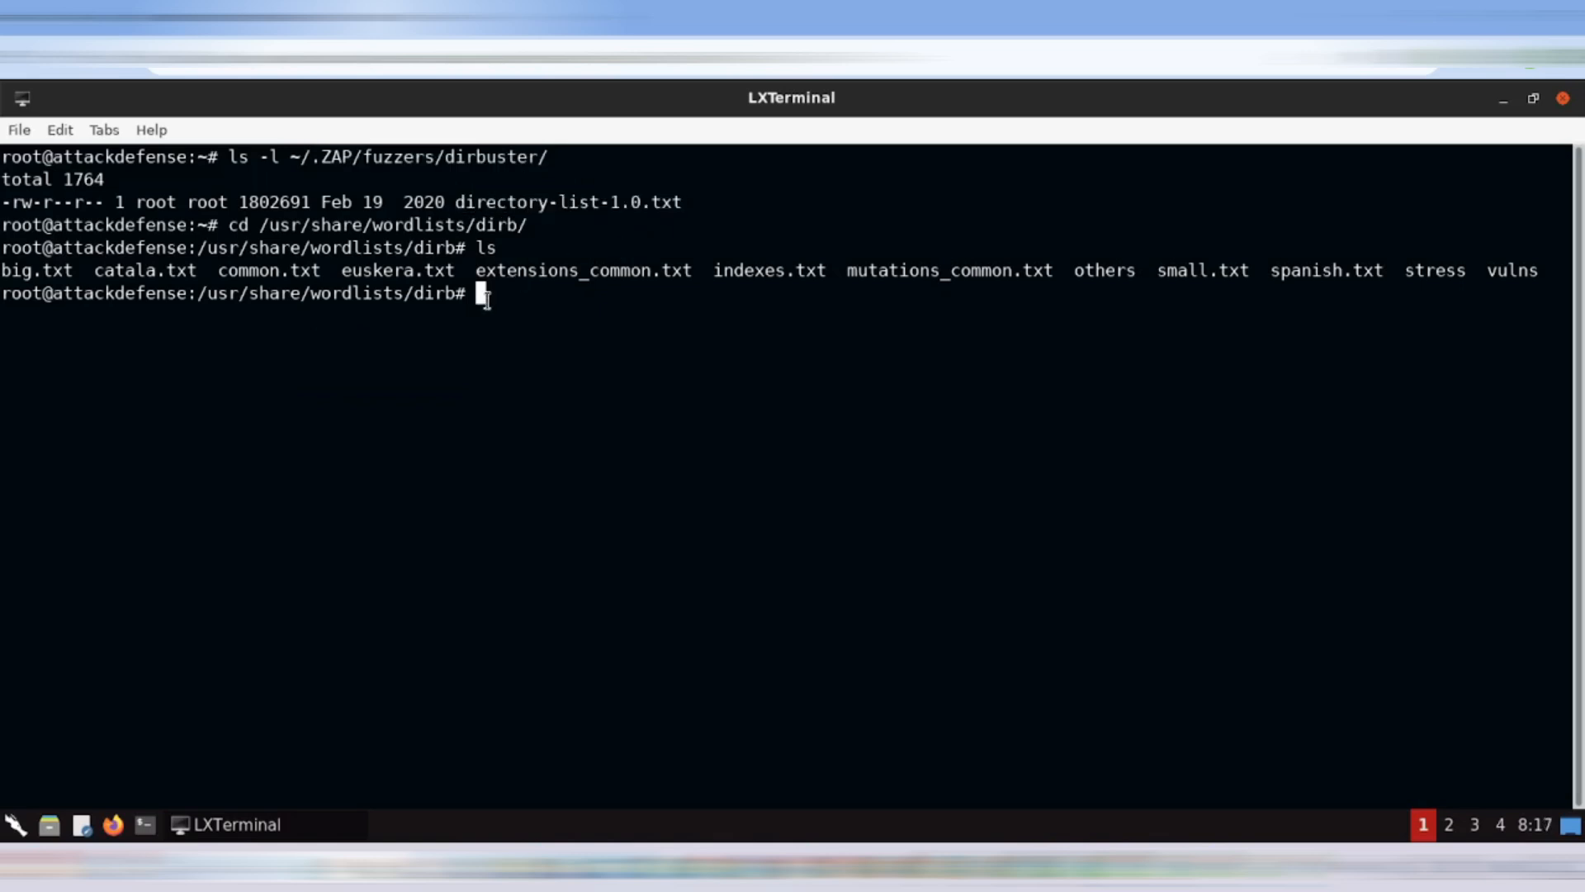
- Return to the home directory and copy /usr/share/wordlists/dirb/common.txt into ~/.ZAP/fuzzers/dirbuster/
{"action": "type", "text": "cd ~"}
{"action": "key", "text": "Return"}
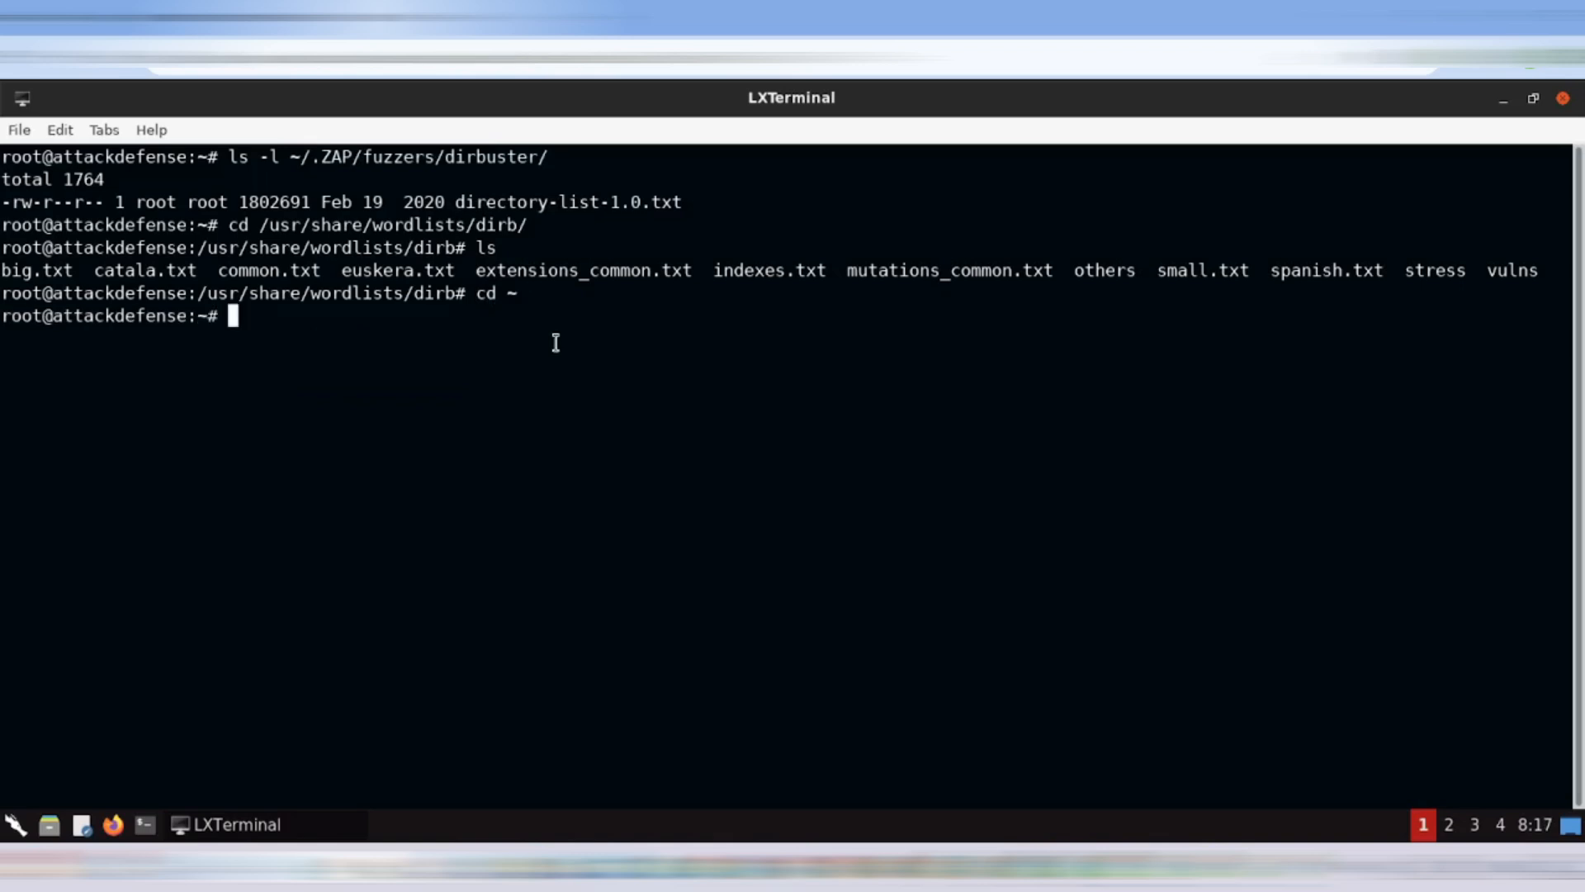
{"action": "type", "text": "cp /usr/share/"}
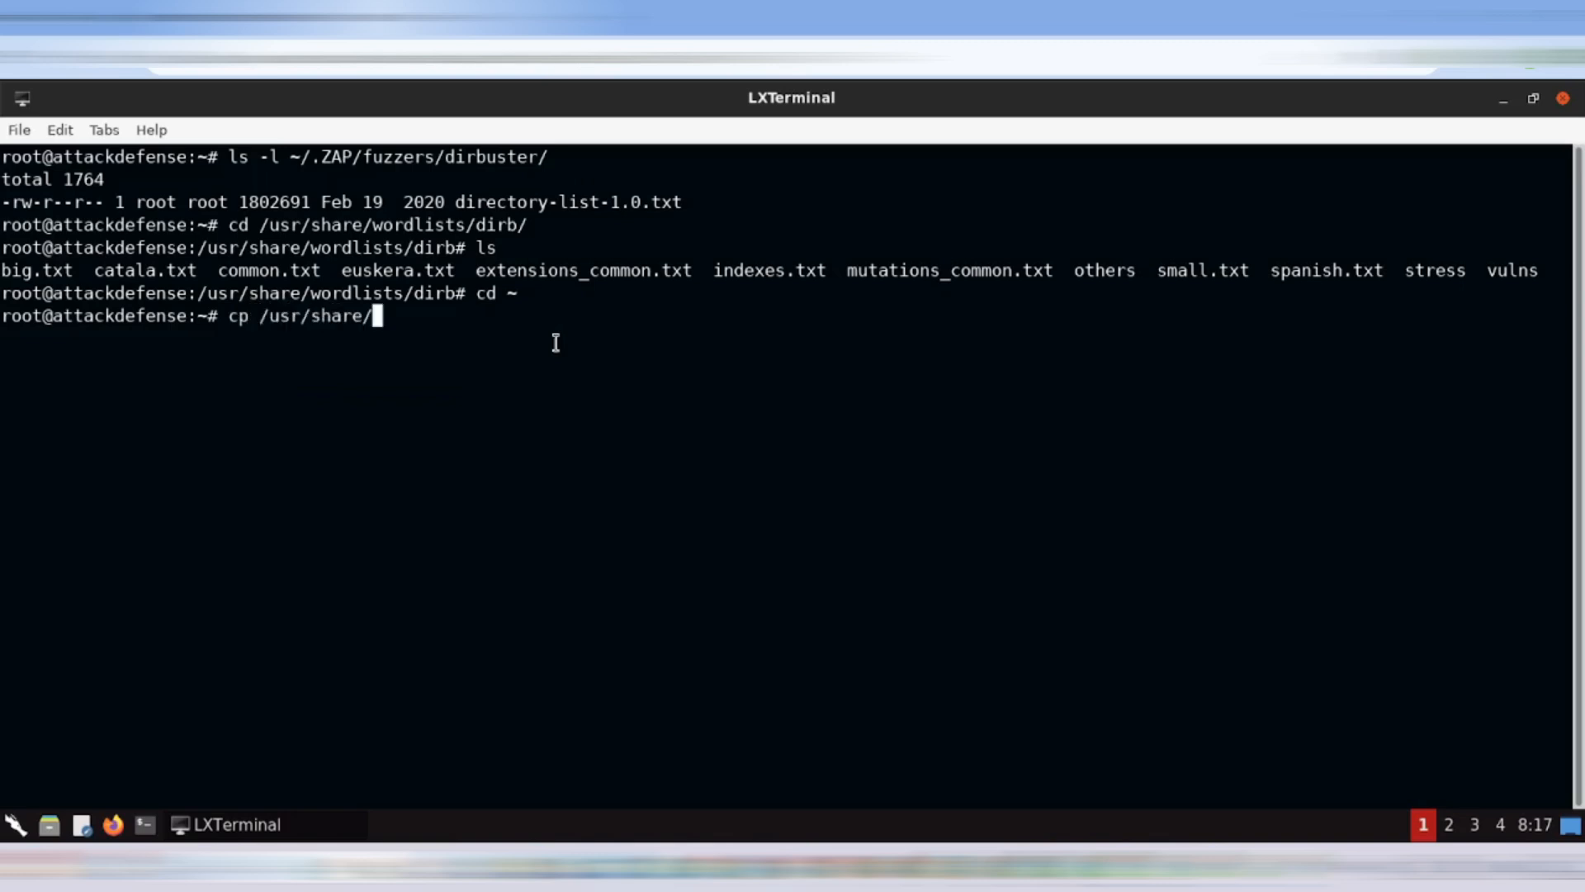
{"action": "type", "text": "w"}
{"action": "key", "text": "Tab"}
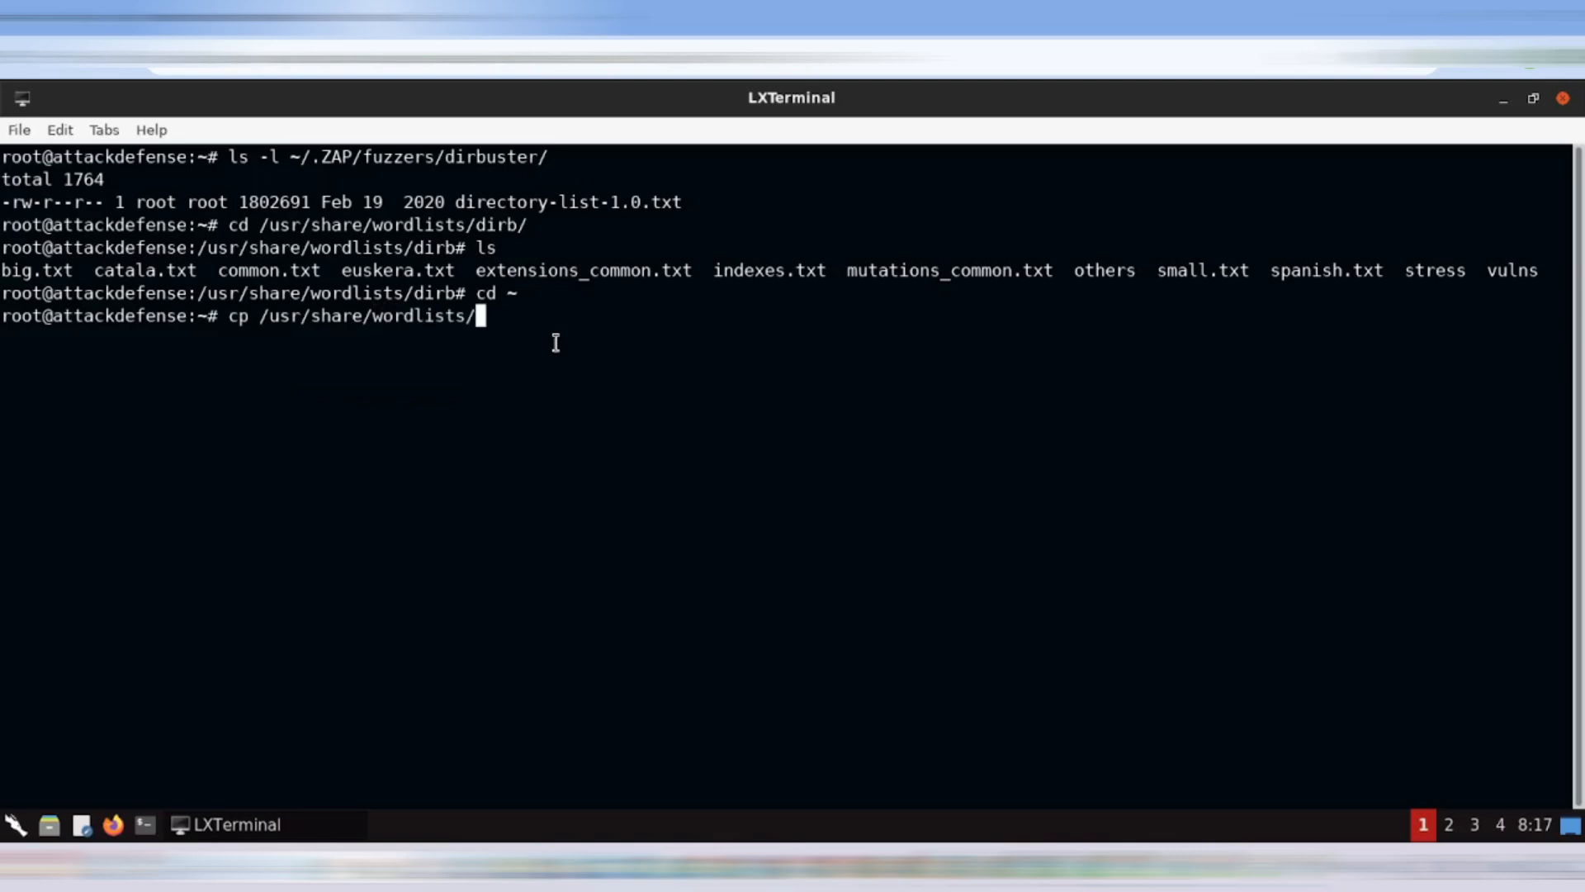
{"action": "type", "text": "dirb/co"}
{"action": "key", "text": "Tab"}
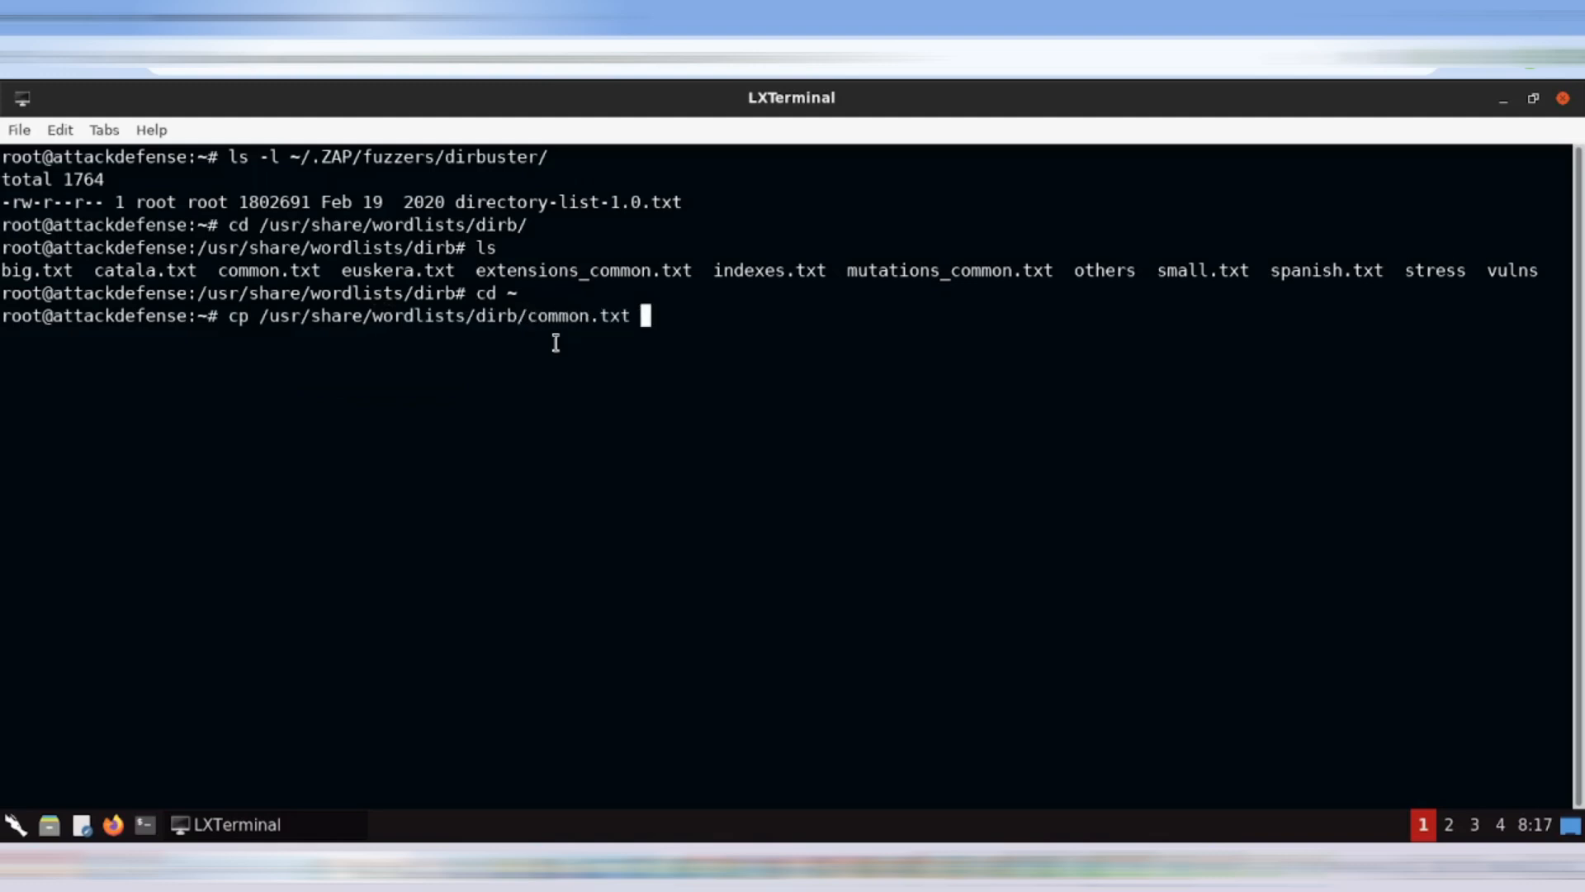
{"action": "type", "text": "~/.ZAP/fuzzers/"}
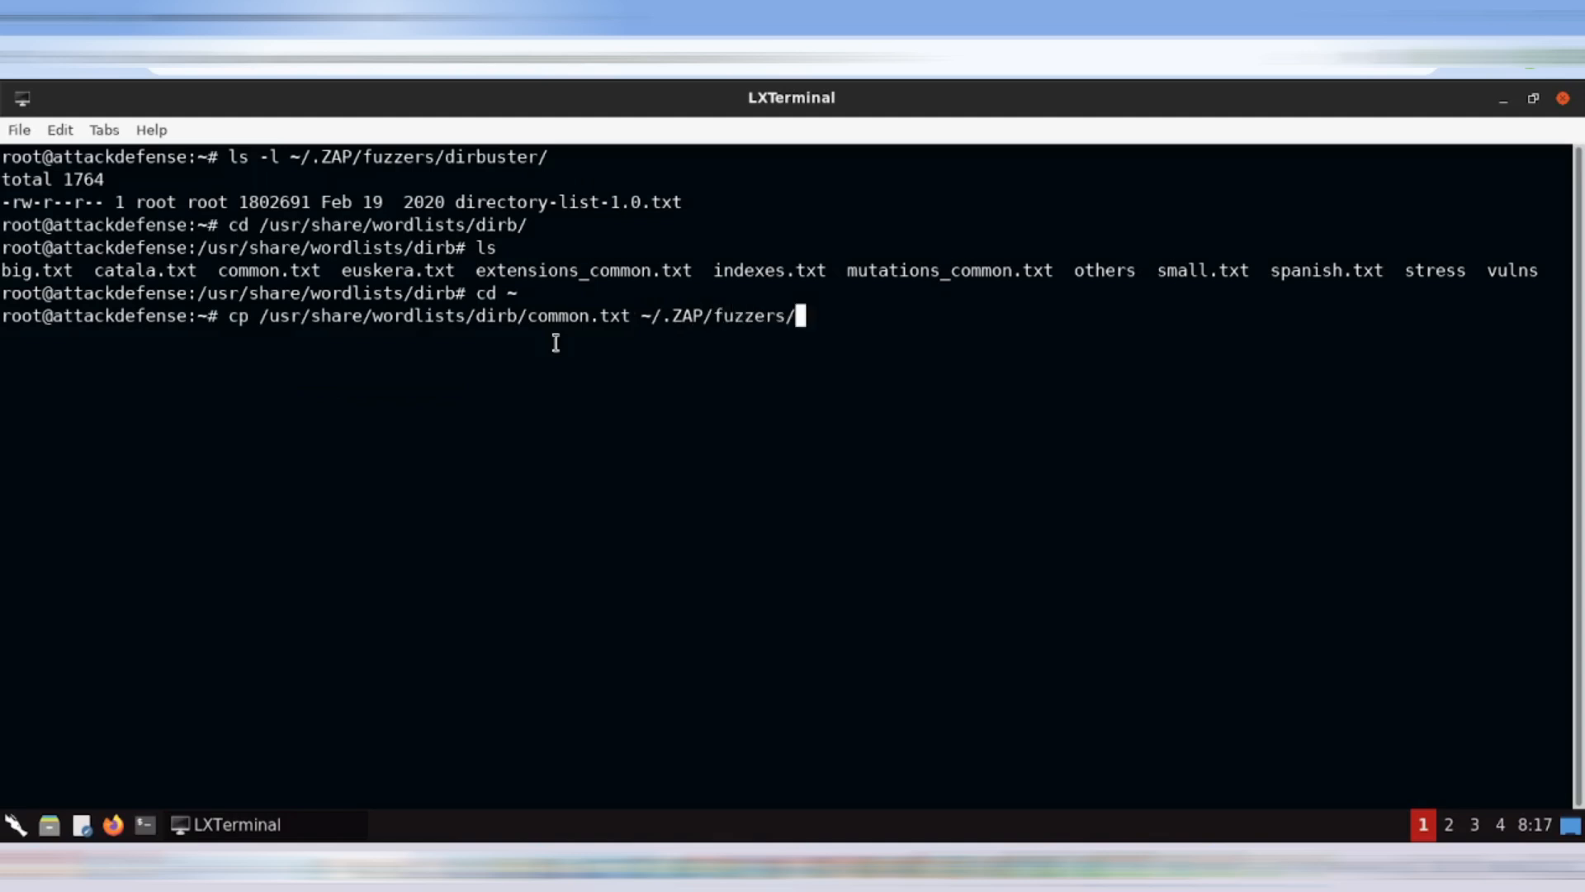
{"action": "type", "text": "d"}
{"action": "key", "text": "Tab"}
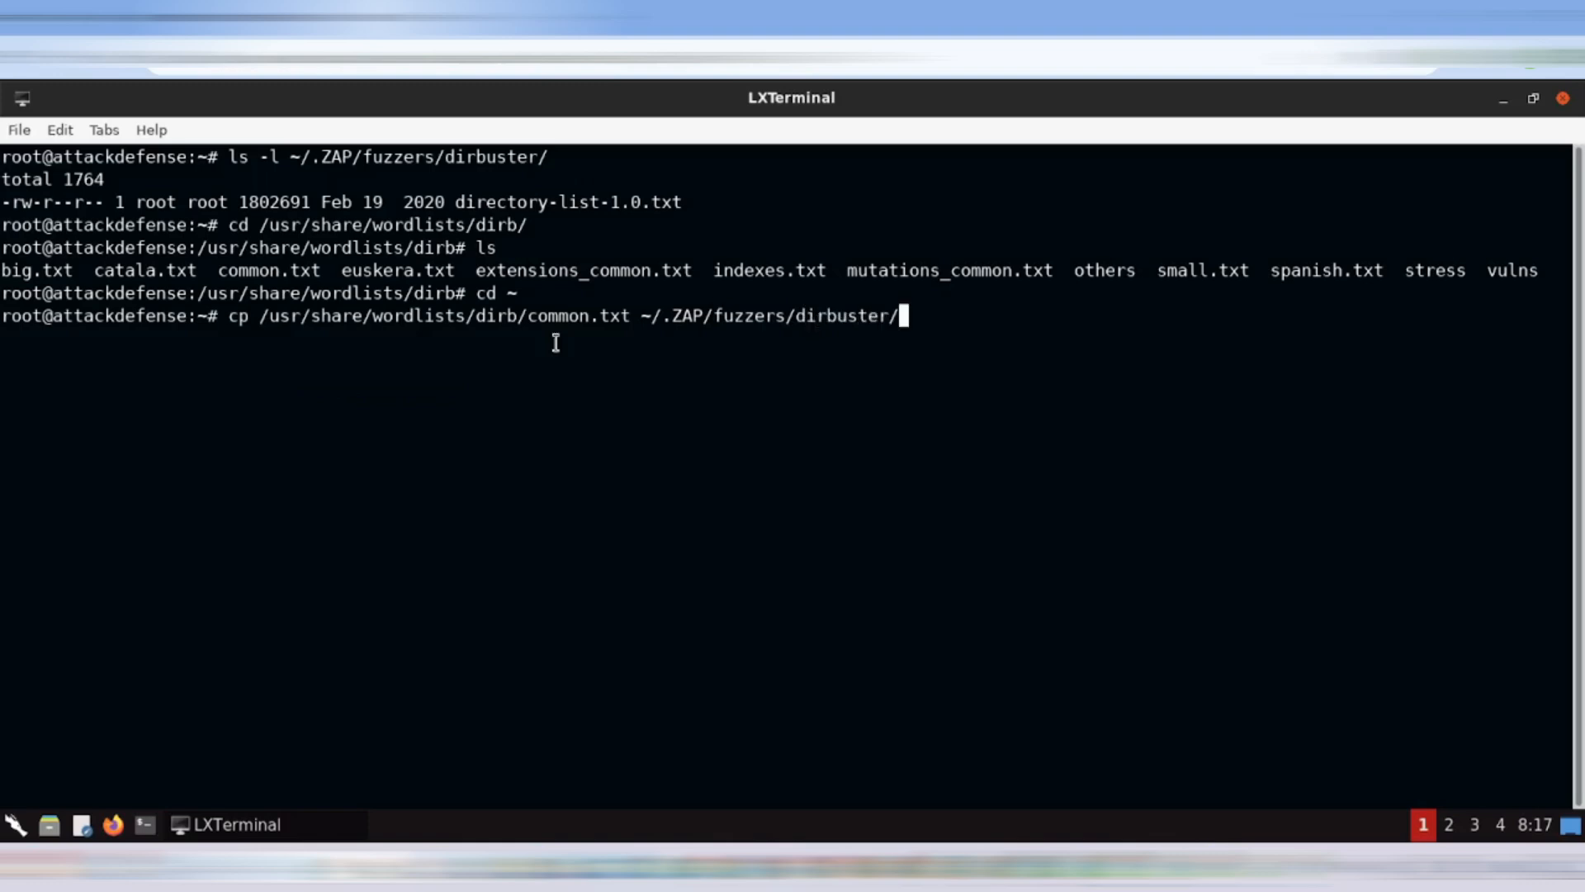
{"action": "key", "text": "Return"}
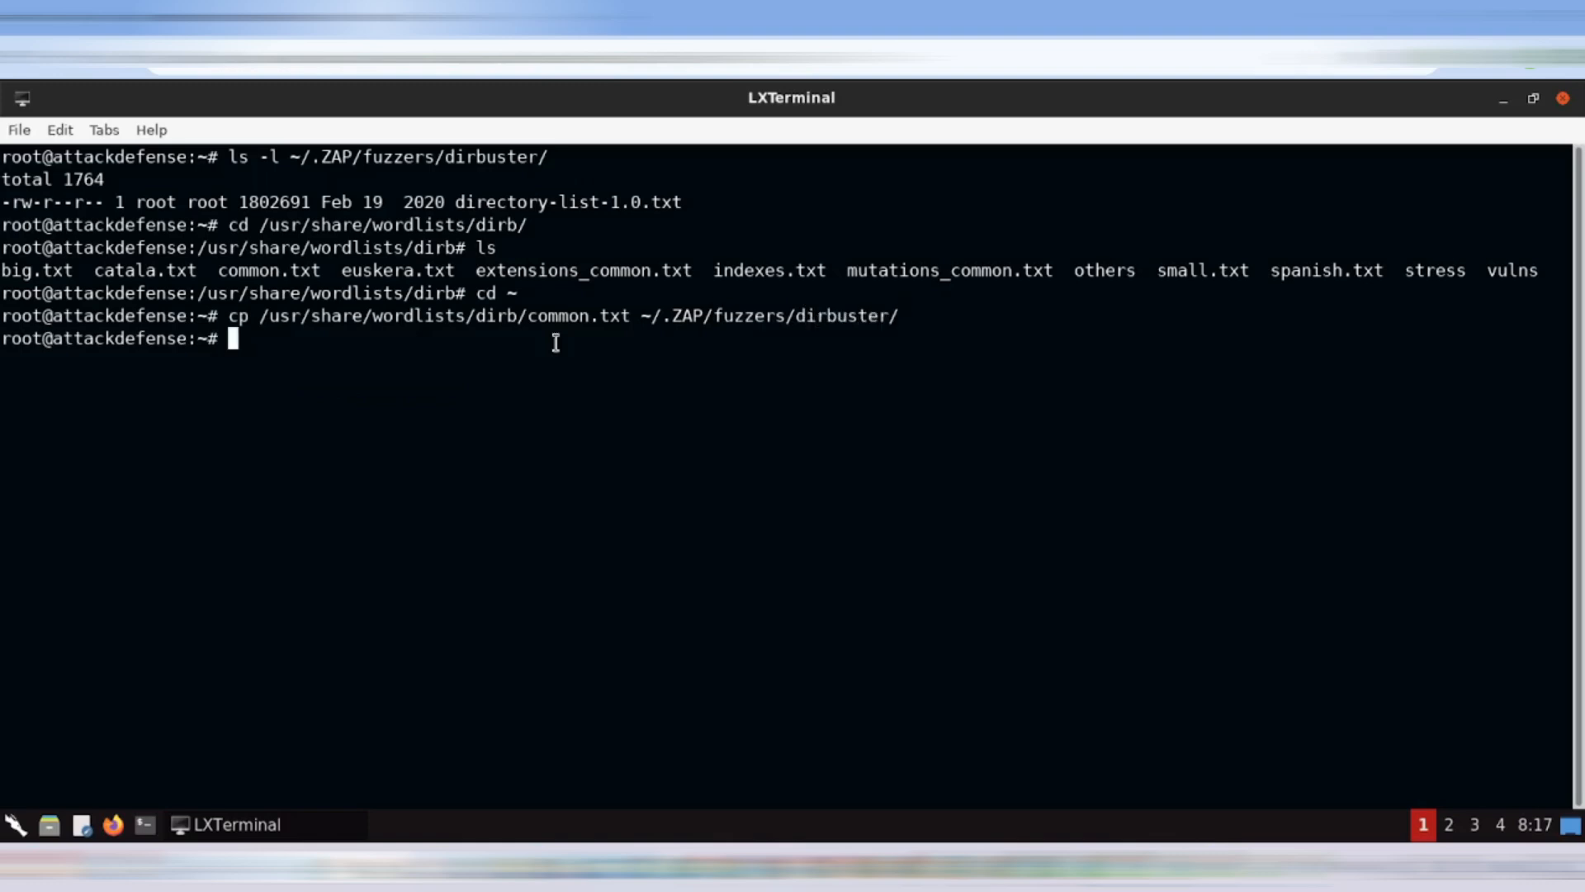
- List ~/.ZAP/fuzzers/dirbuster/ in long format again to verify the copied wordlist
{"action": "type", "text": "ls -l ~/.ZAP/f"}
{"action": "key", "text": "Tab"}
{"action": "type", "text": "d"}
{"action": "key", "text": "Tab"}
{"action": "key", "text": "Return"}
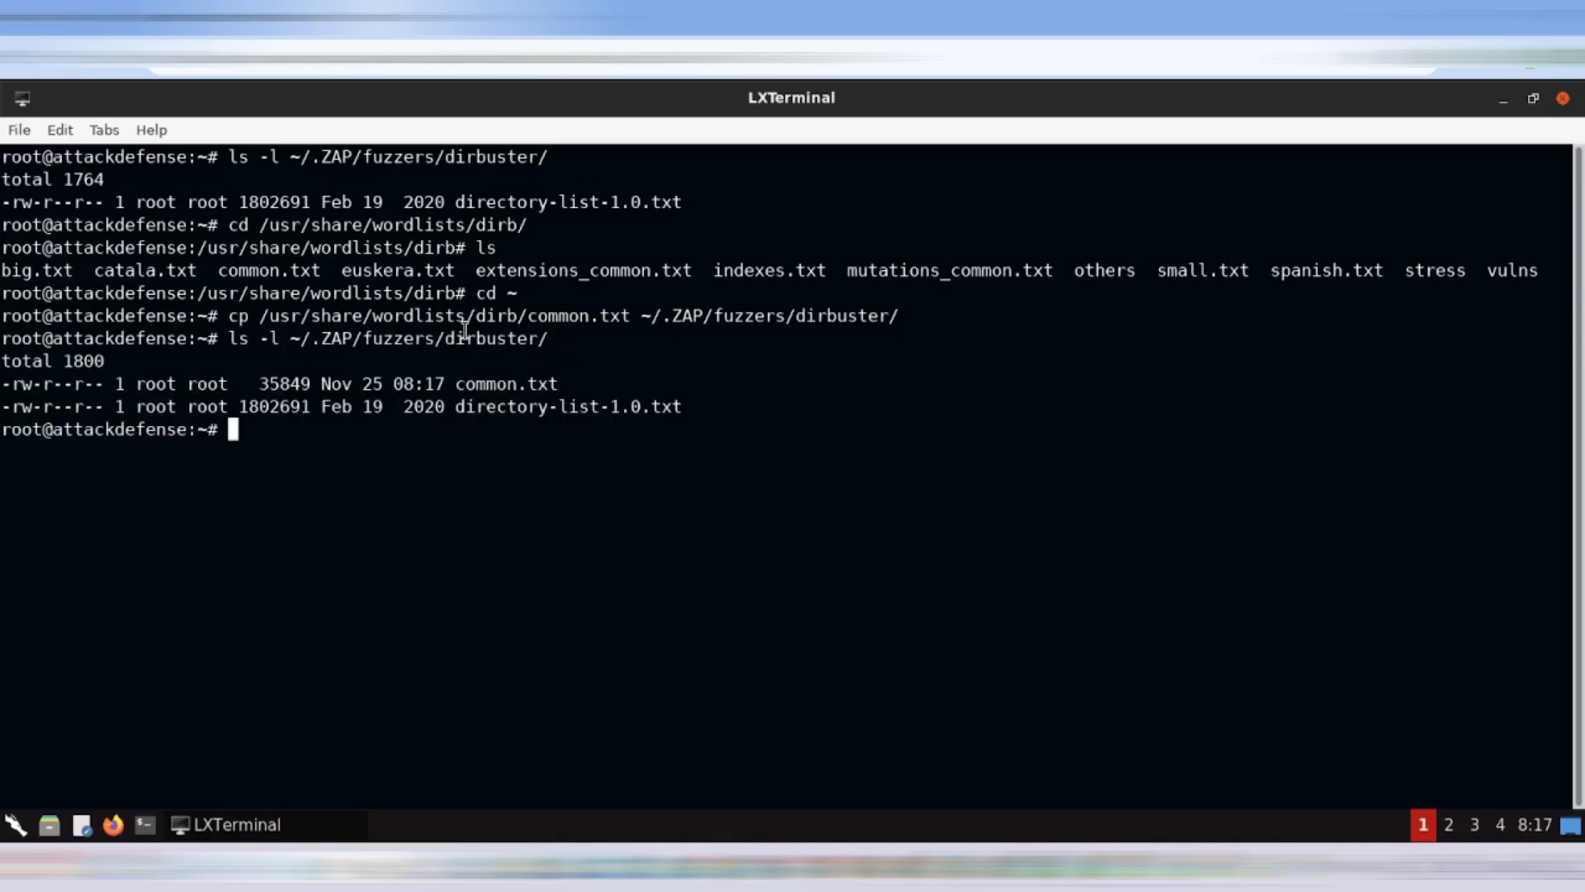
- Review the wordlist listings before and after copying, and the copy command's source and destination paths
{"action": "left_click_drag", "start_coordinate": [331, 383], "coordinate": [693, 407]}
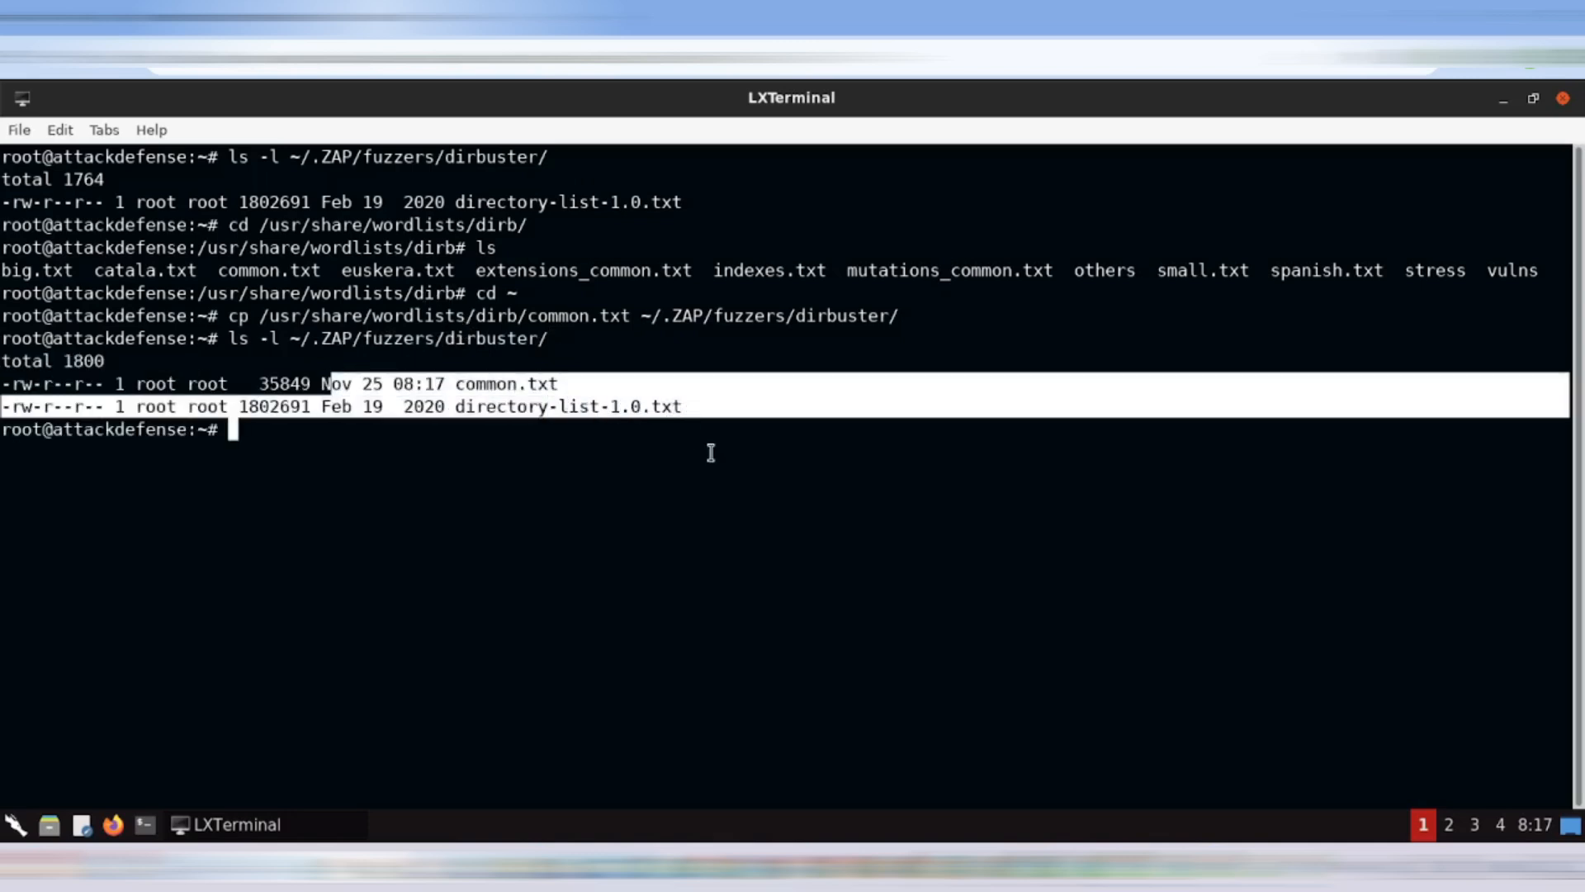
{"action": "left_click_drag", "start_coordinate": [456, 202], "coordinate": [537, 224]}
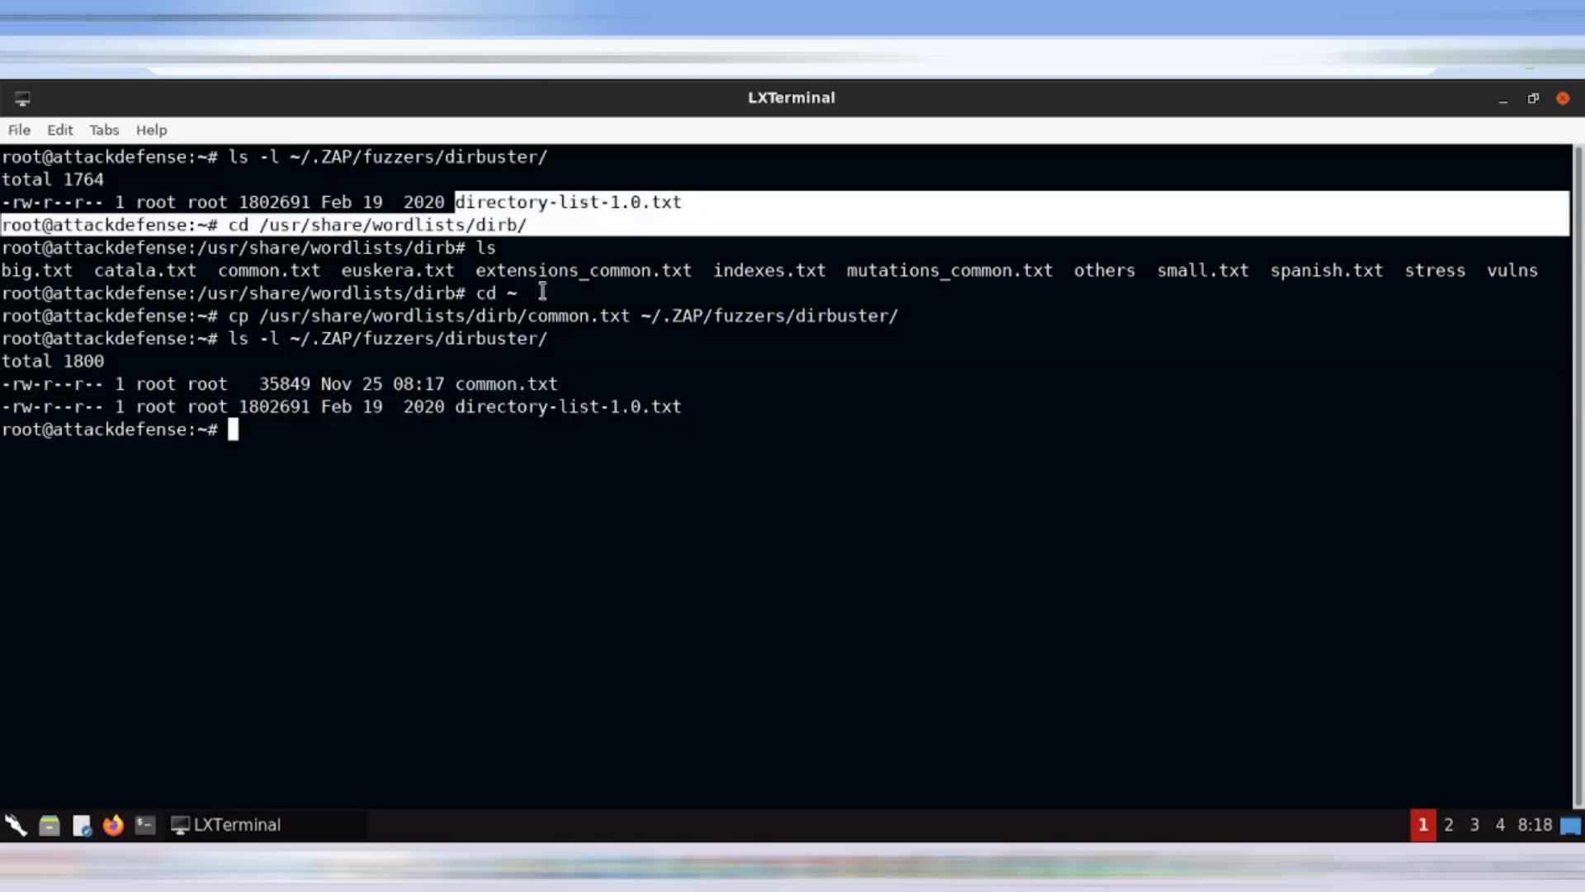
{"action": "left_click_drag", "start_coordinate": [260, 316], "coordinate": [618, 318]}
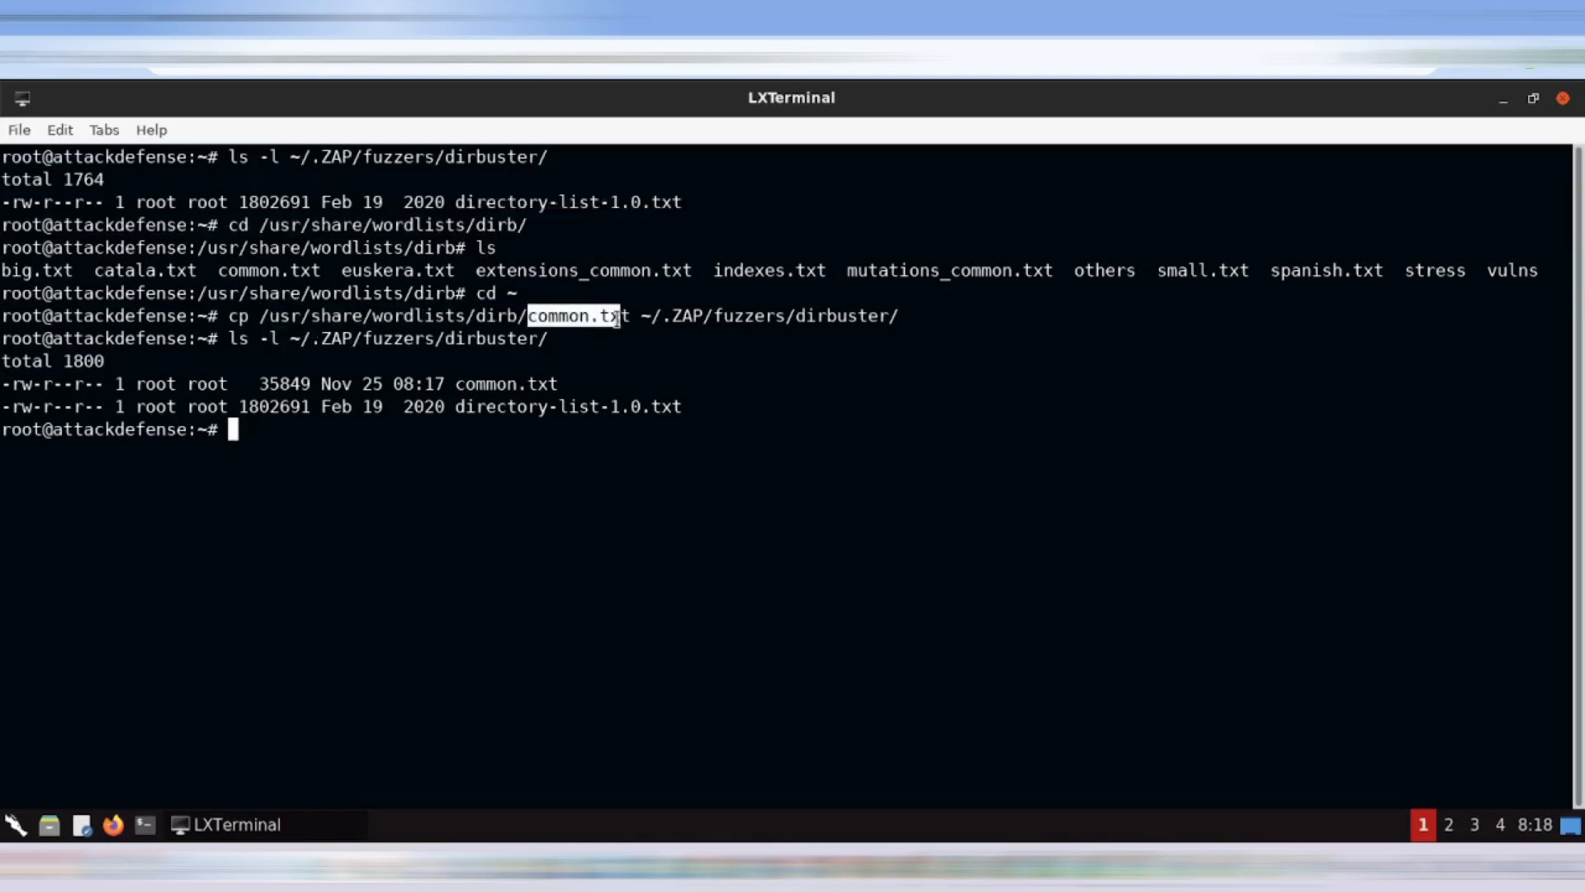
{"action": "left_click", "coordinate": [914, 317]}
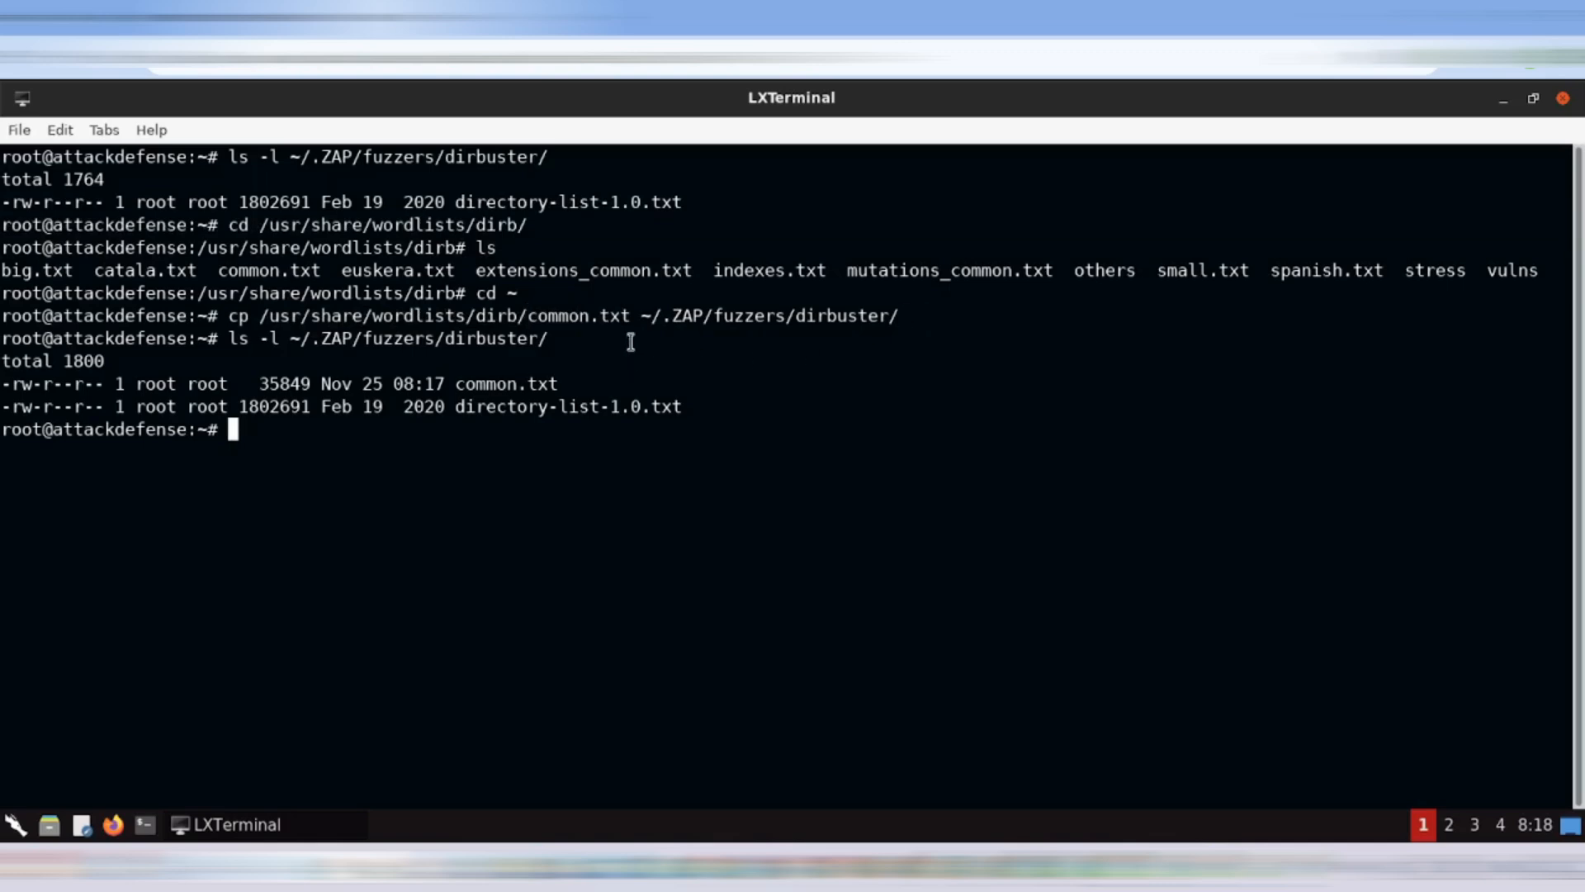
{"action": "left_click_drag", "start_coordinate": [641, 317], "coordinate": [896, 320]}
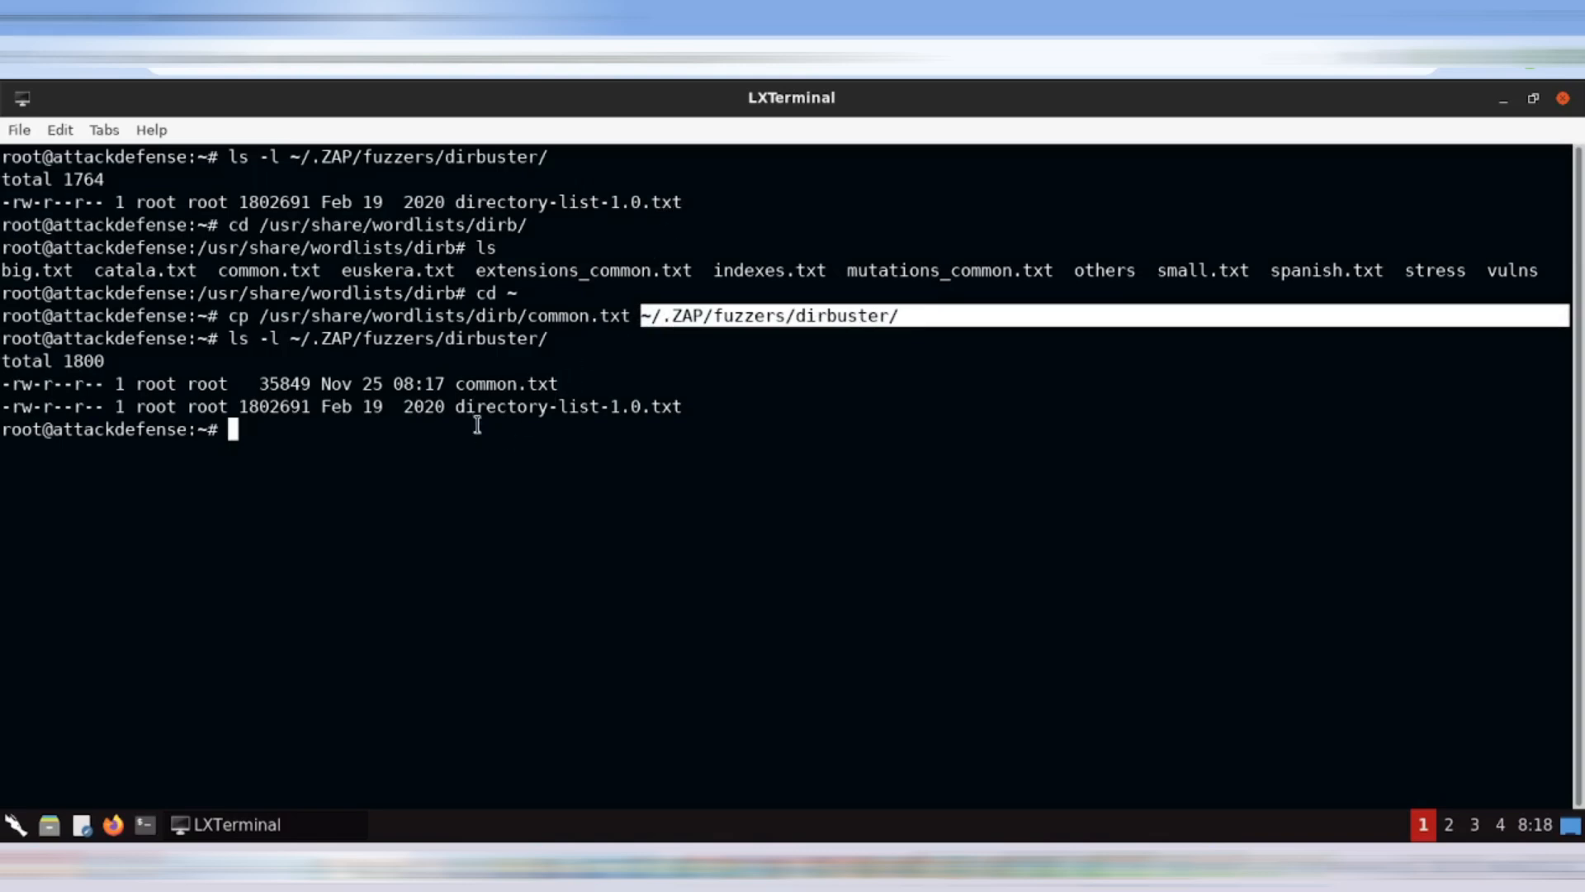
{"action": "left_click_drag", "start_coordinate": [472, 378], "coordinate": [654, 384]}
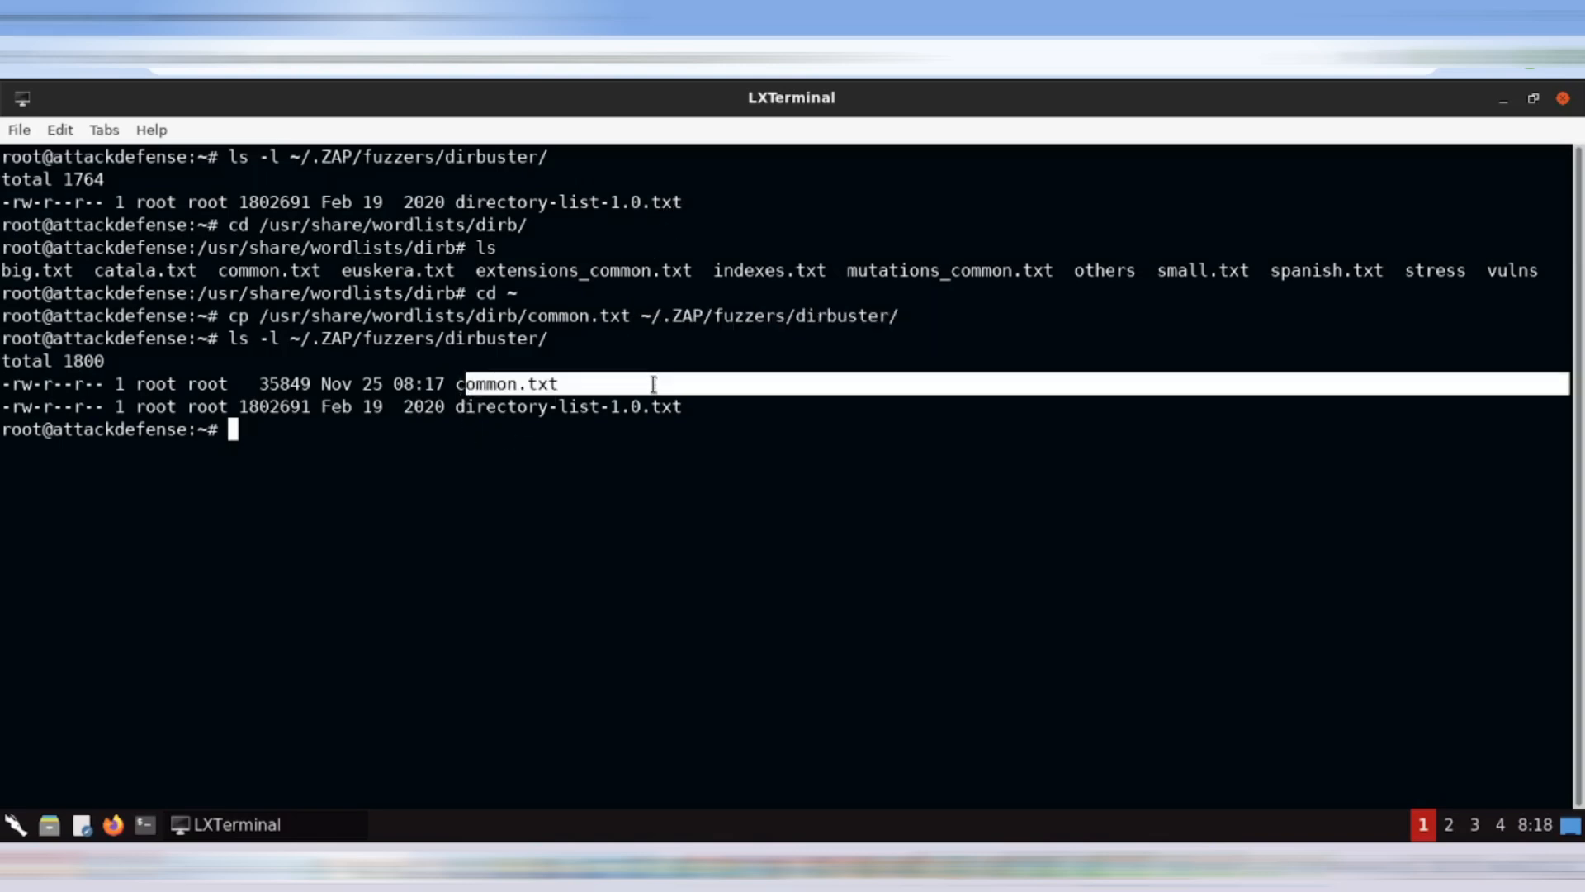
{"action": "left_click", "coordinate": [373, 419]}
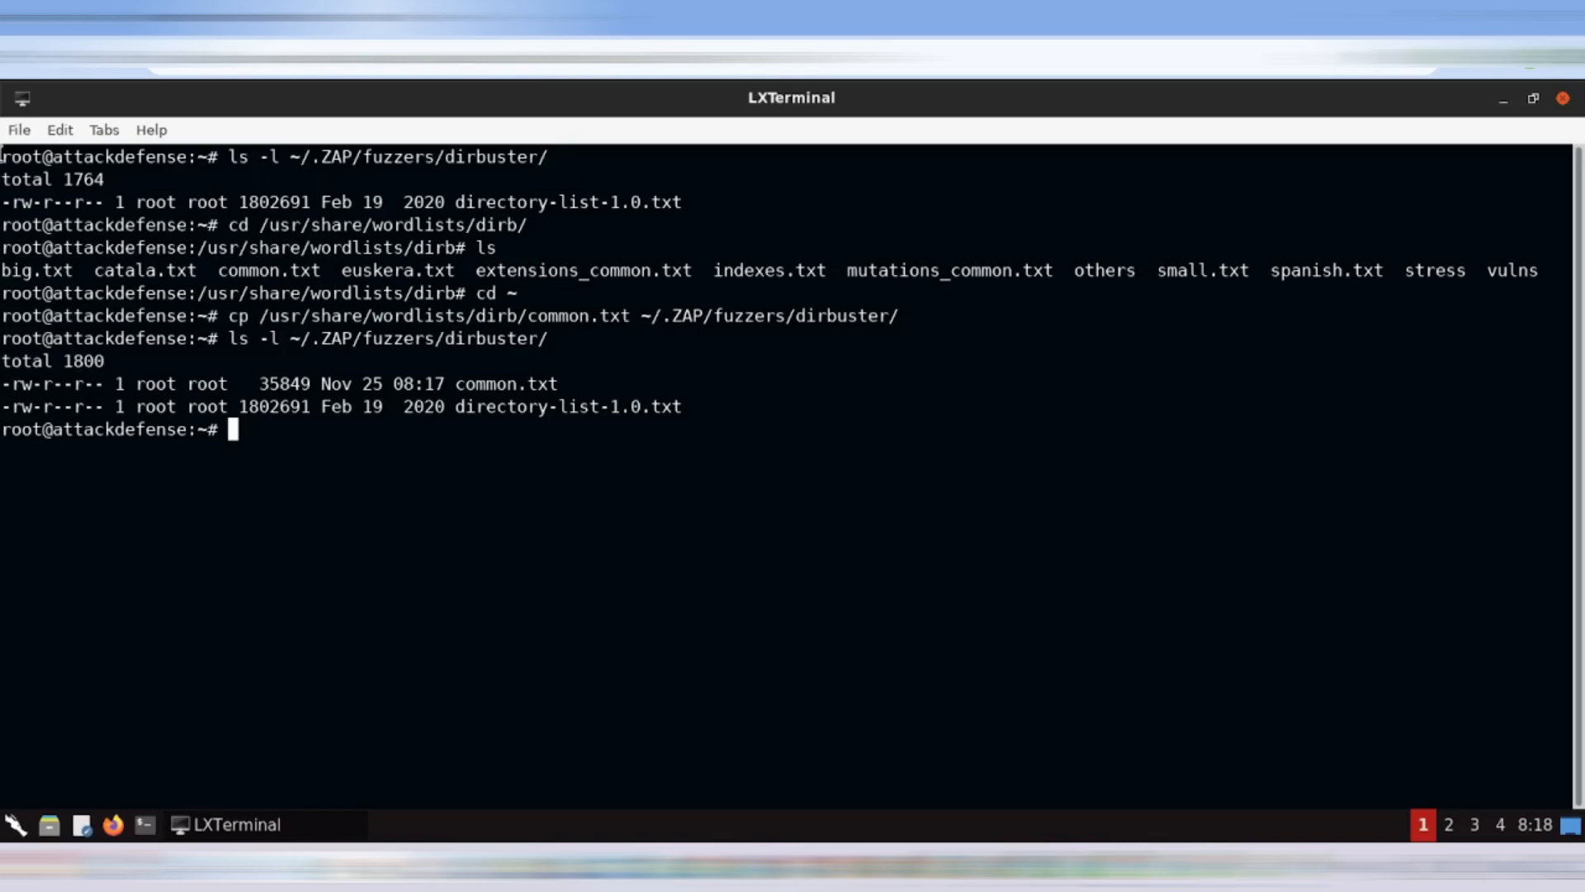
- Launch OWASP ZAP from the web application analysis tools, dismiss the certificate warning, and maximize its window
{"action": "left_click", "coordinate": [18, 826]}
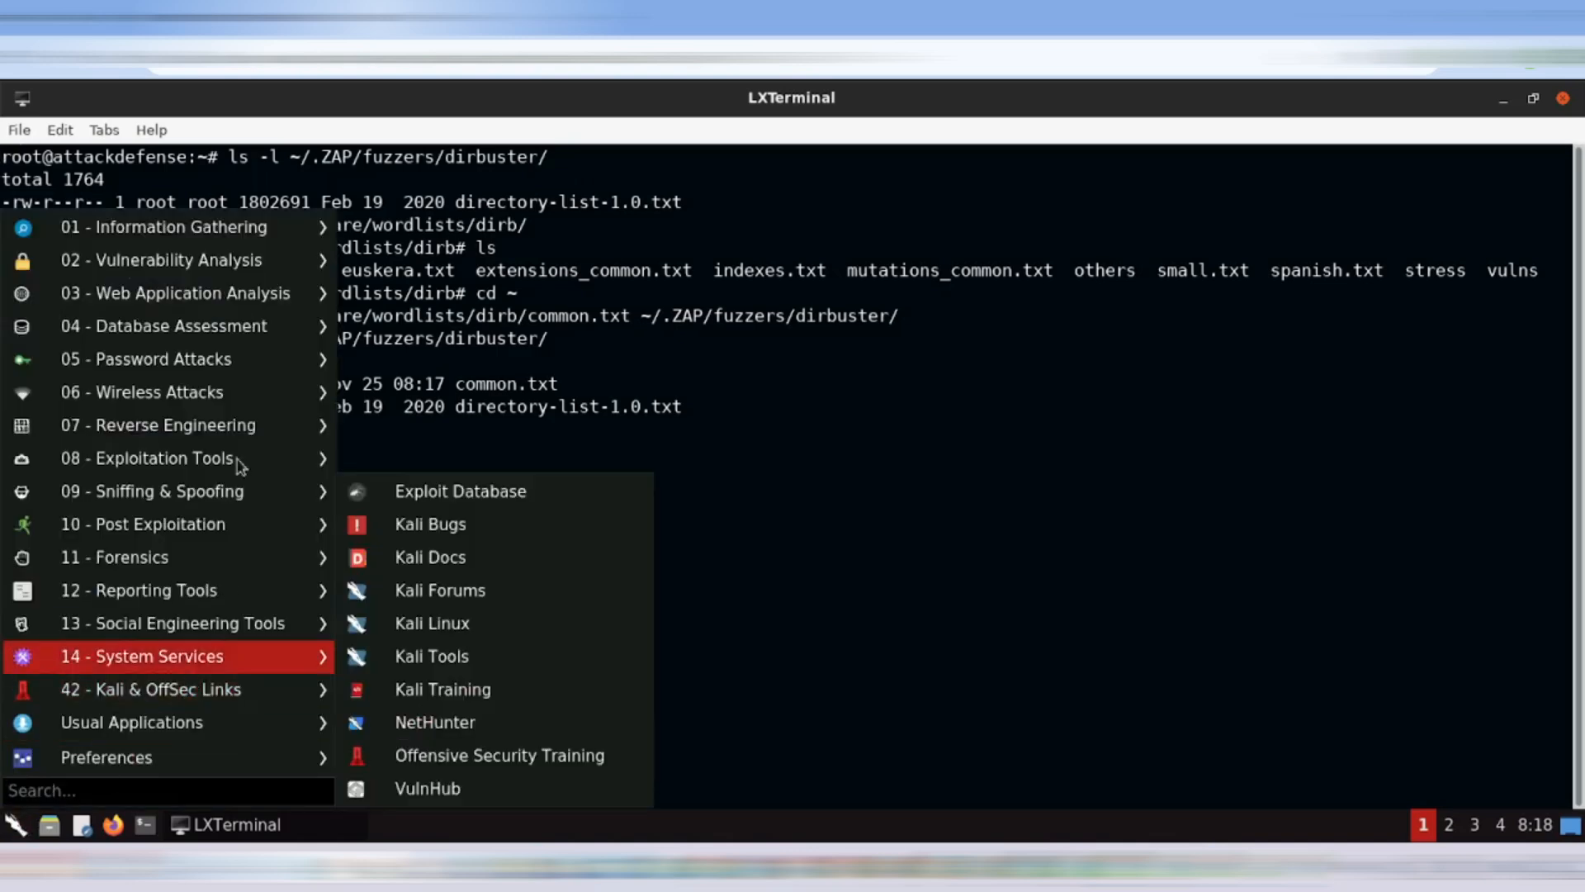
{"action": "mouse_move", "coordinate": [244, 311]}
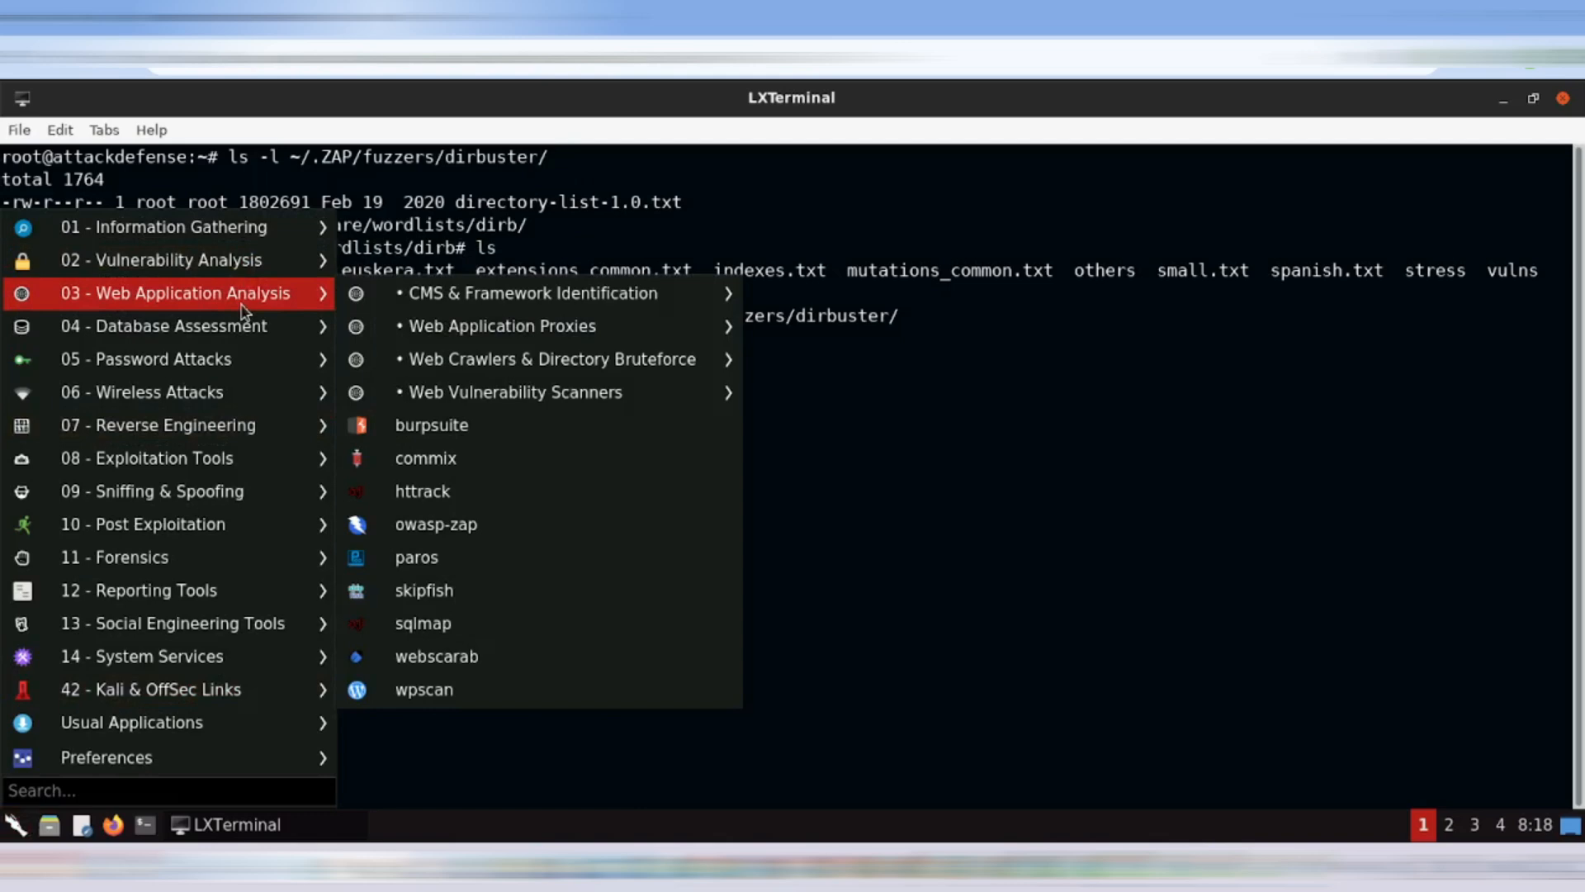
{"action": "mouse_move", "coordinate": [462, 312]}
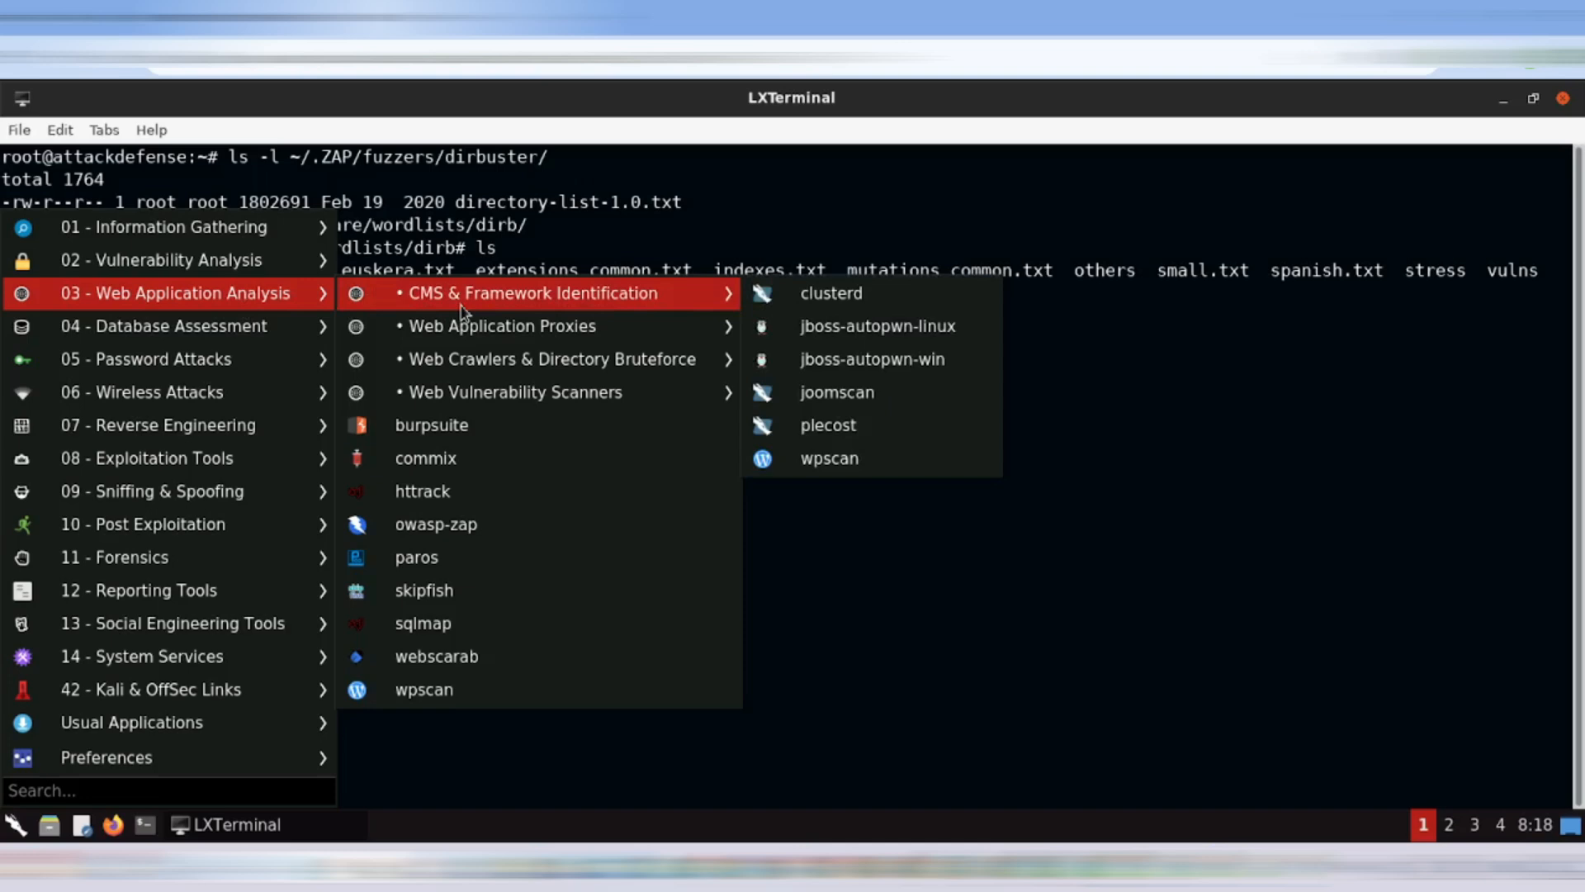
{"action": "mouse_move", "coordinate": [458, 397]}
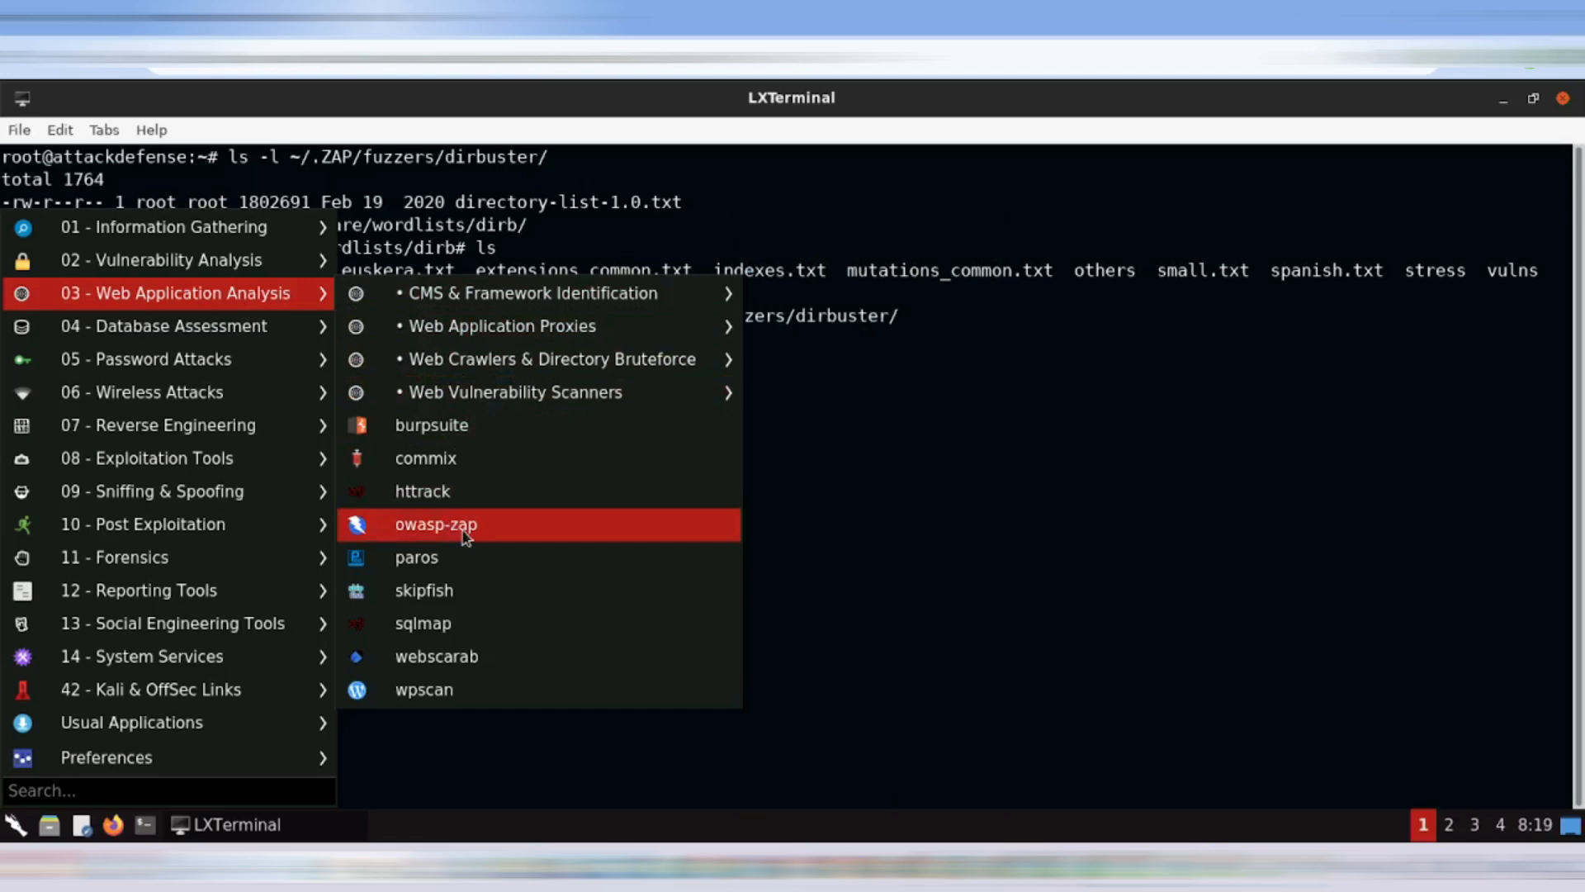
{"action": "left_click", "coordinate": [464, 535]}
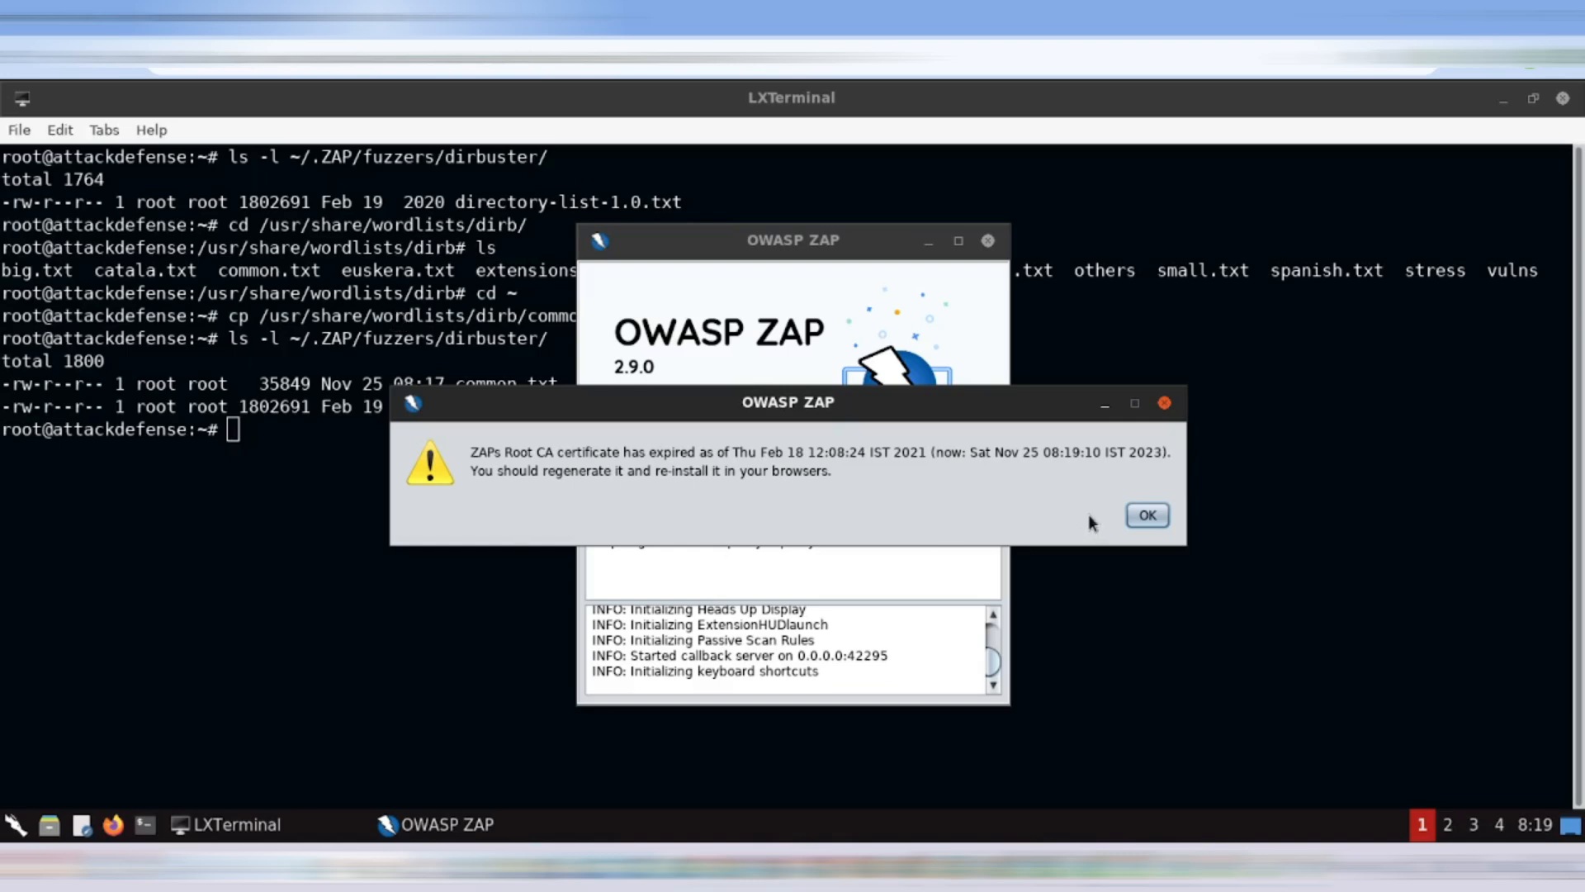
{"action": "left_click", "coordinate": [1146, 517]}
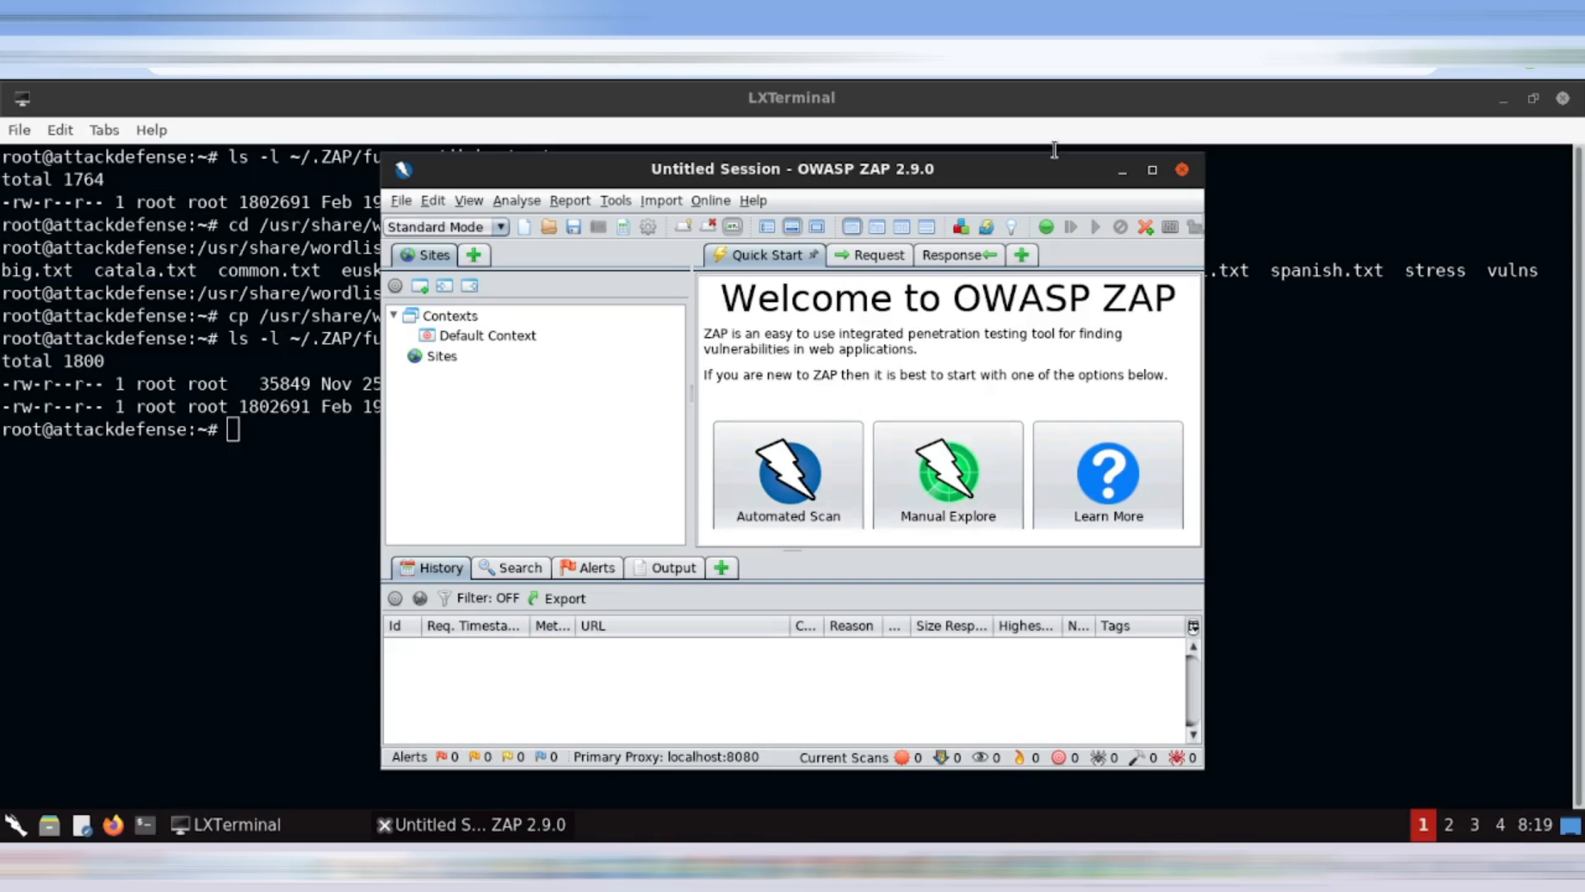
{"action": "left_click", "coordinate": [1152, 171]}
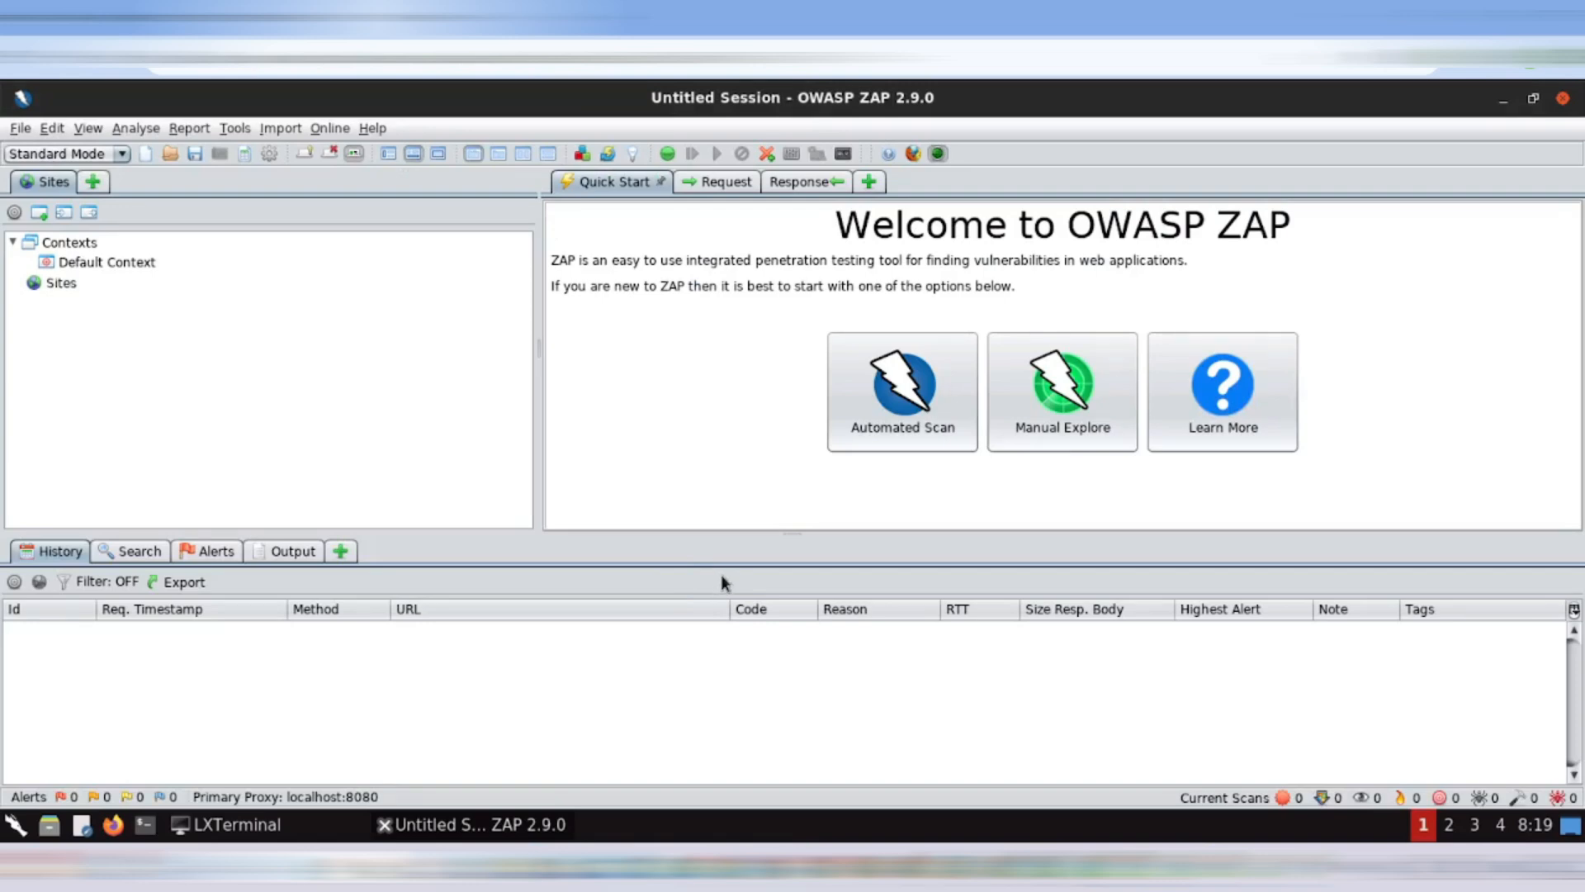
{"action": "left_click", "coordinate": [1067, 398]}
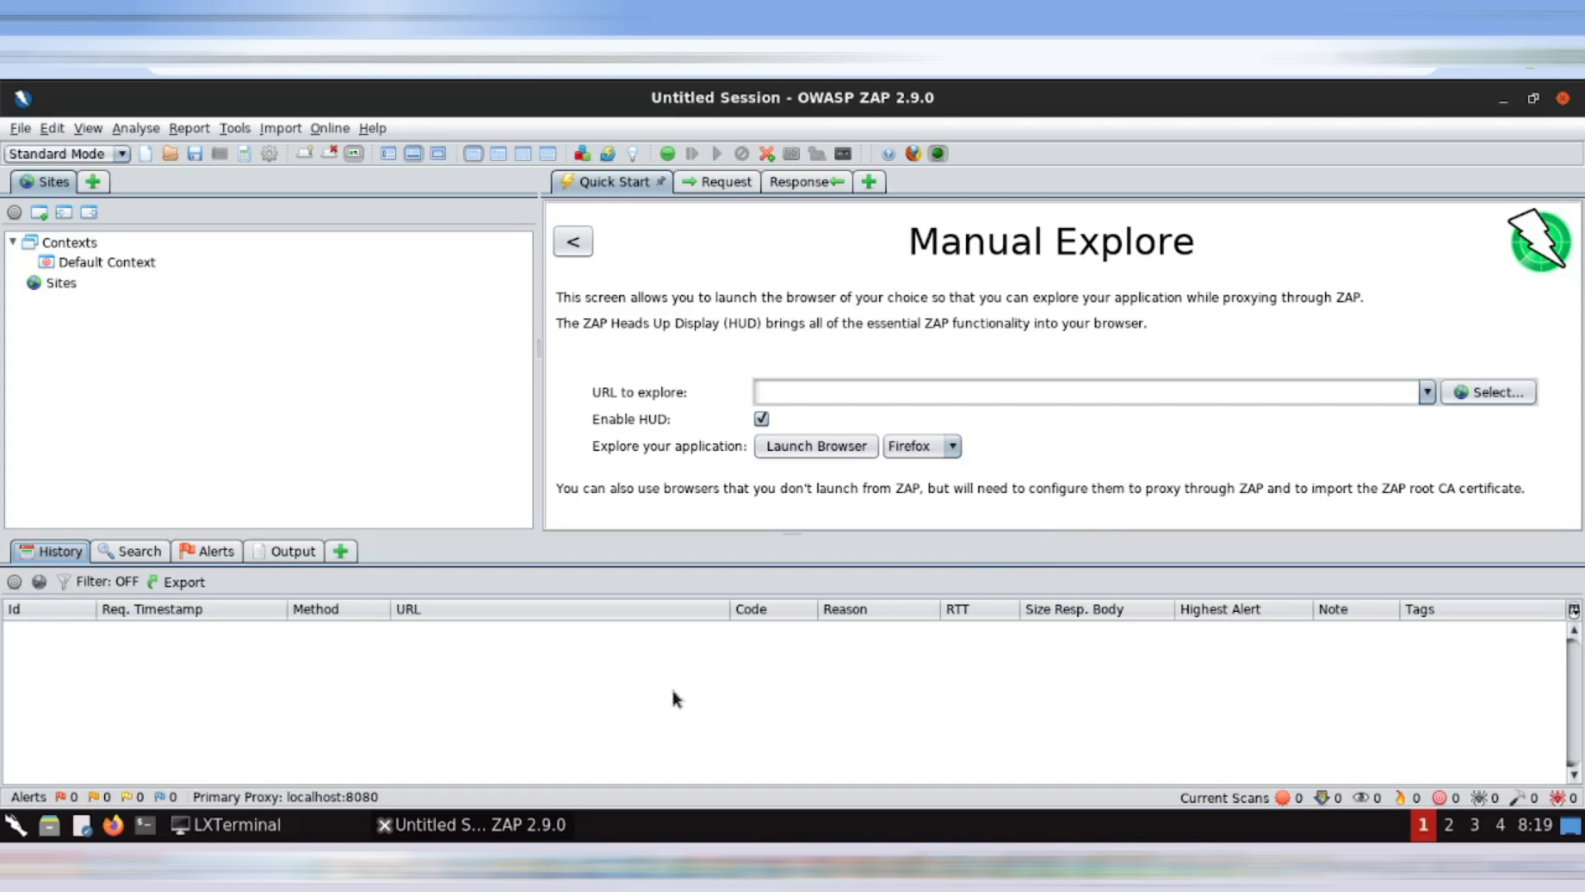
{"action": "left_click", "coordinate": [810, 386]}
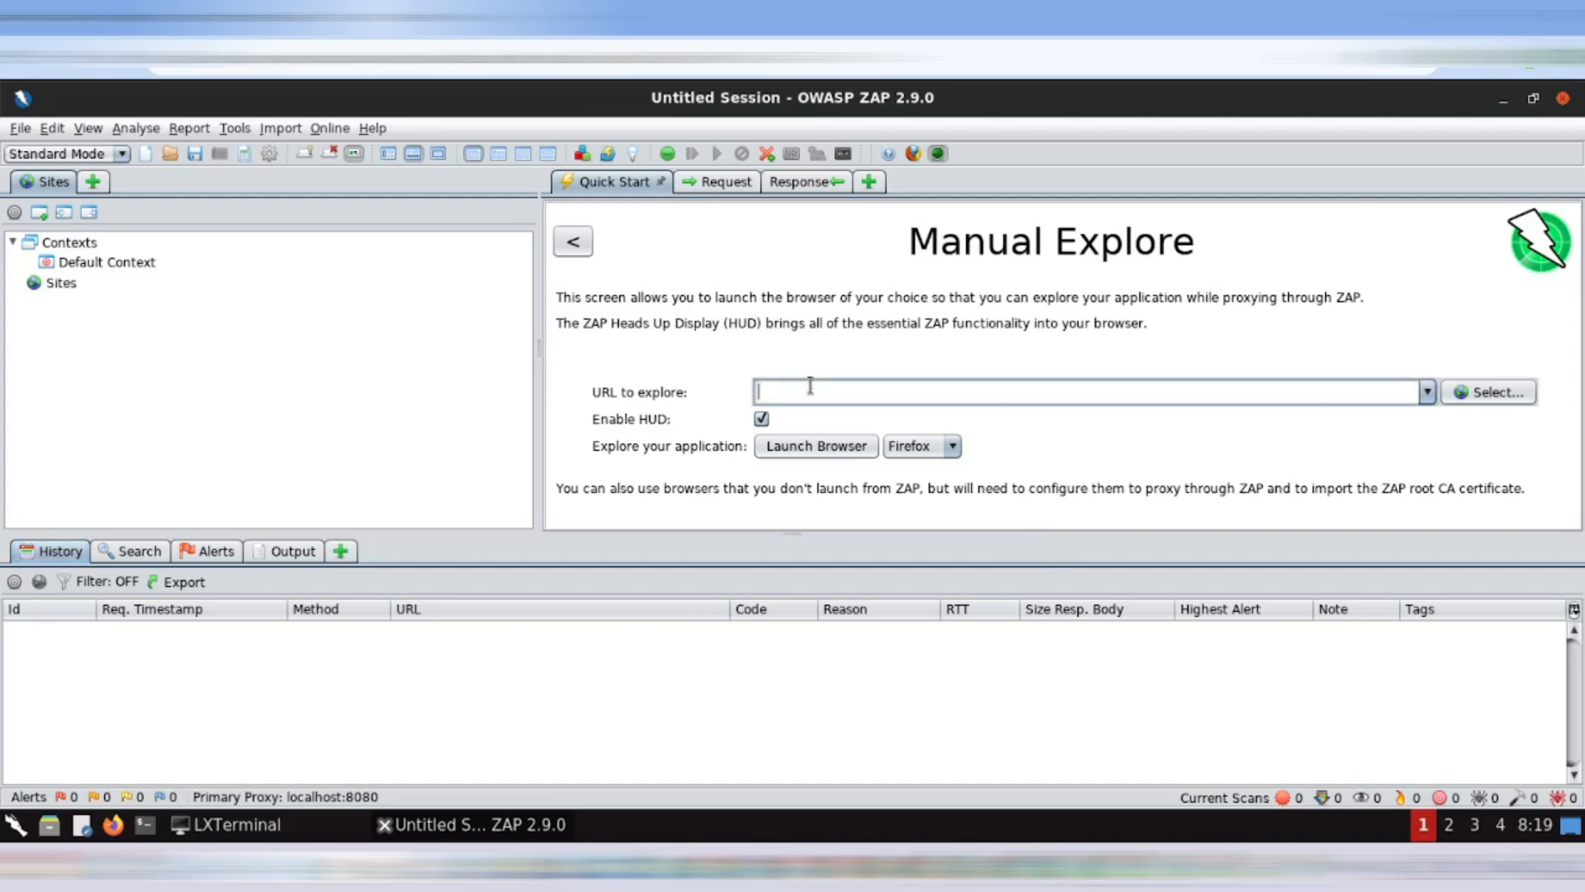
{"action": "type", "text": "http://"}
{"action": "type", "text": "192.37.4.2"}
{"action": "key", "text": "BackSpace"}
{"action": "type", "text": "3"}
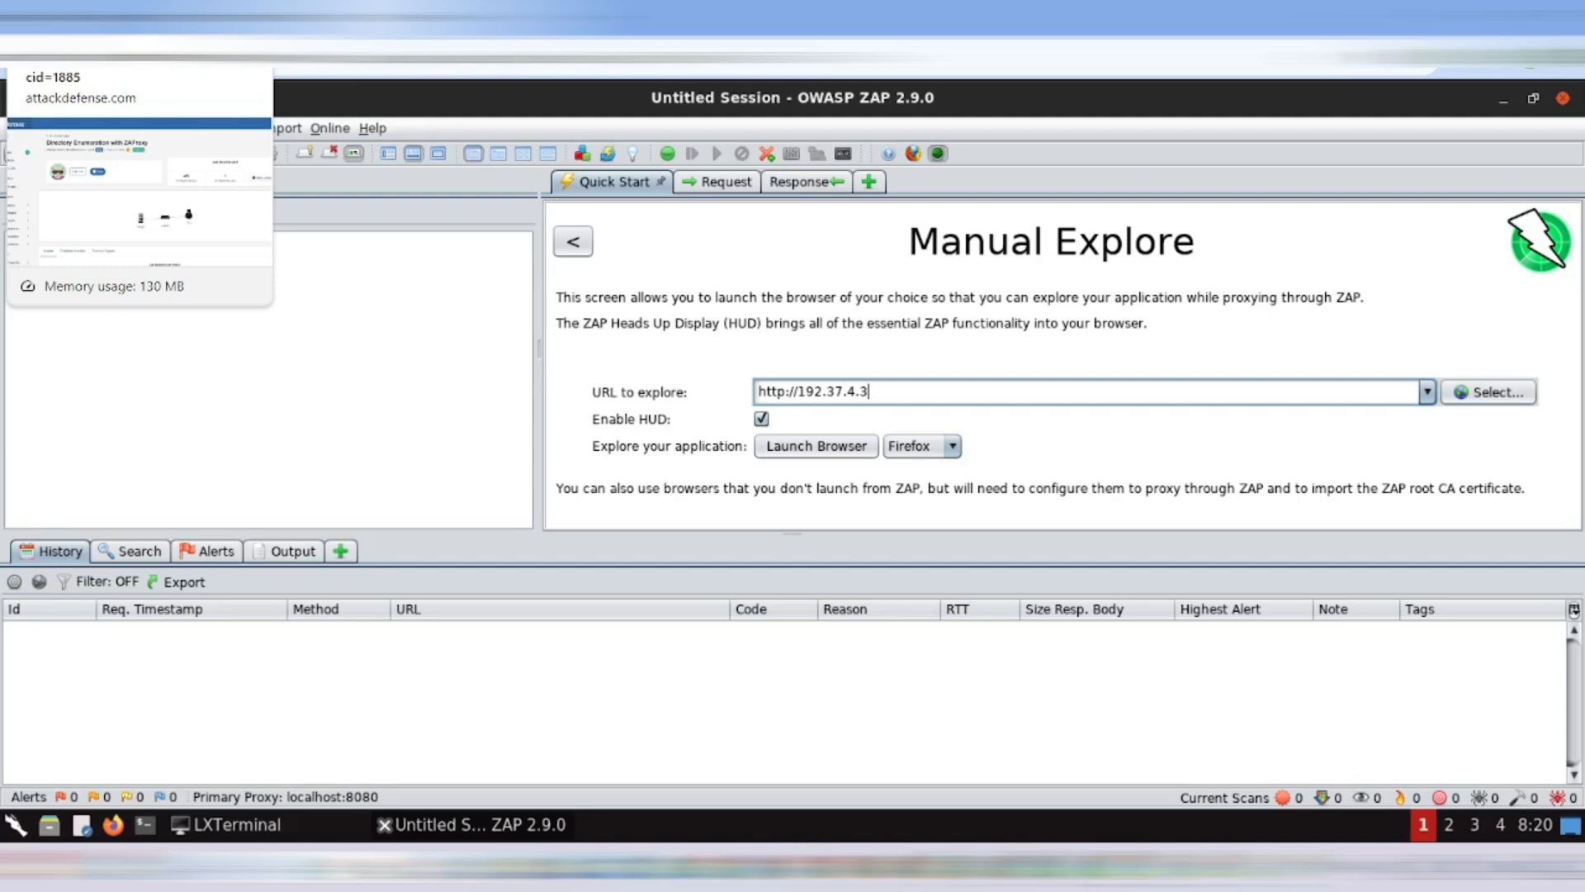
{"action": "left_click", "coordinate": [808, 449]}
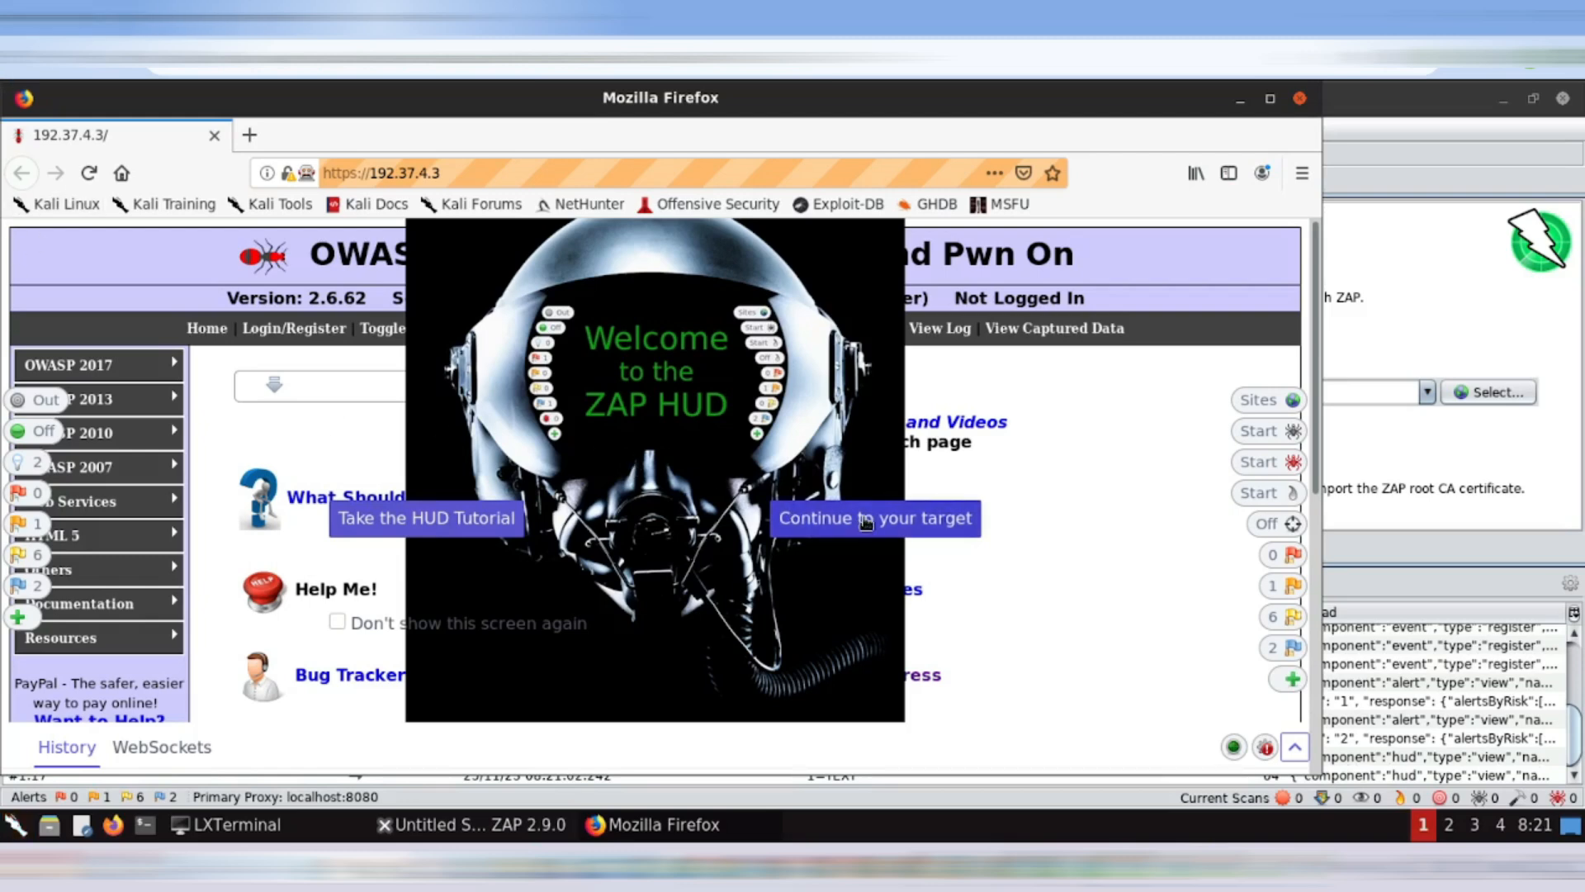
{"action": "left_click", "coordinate": [865, 520]}
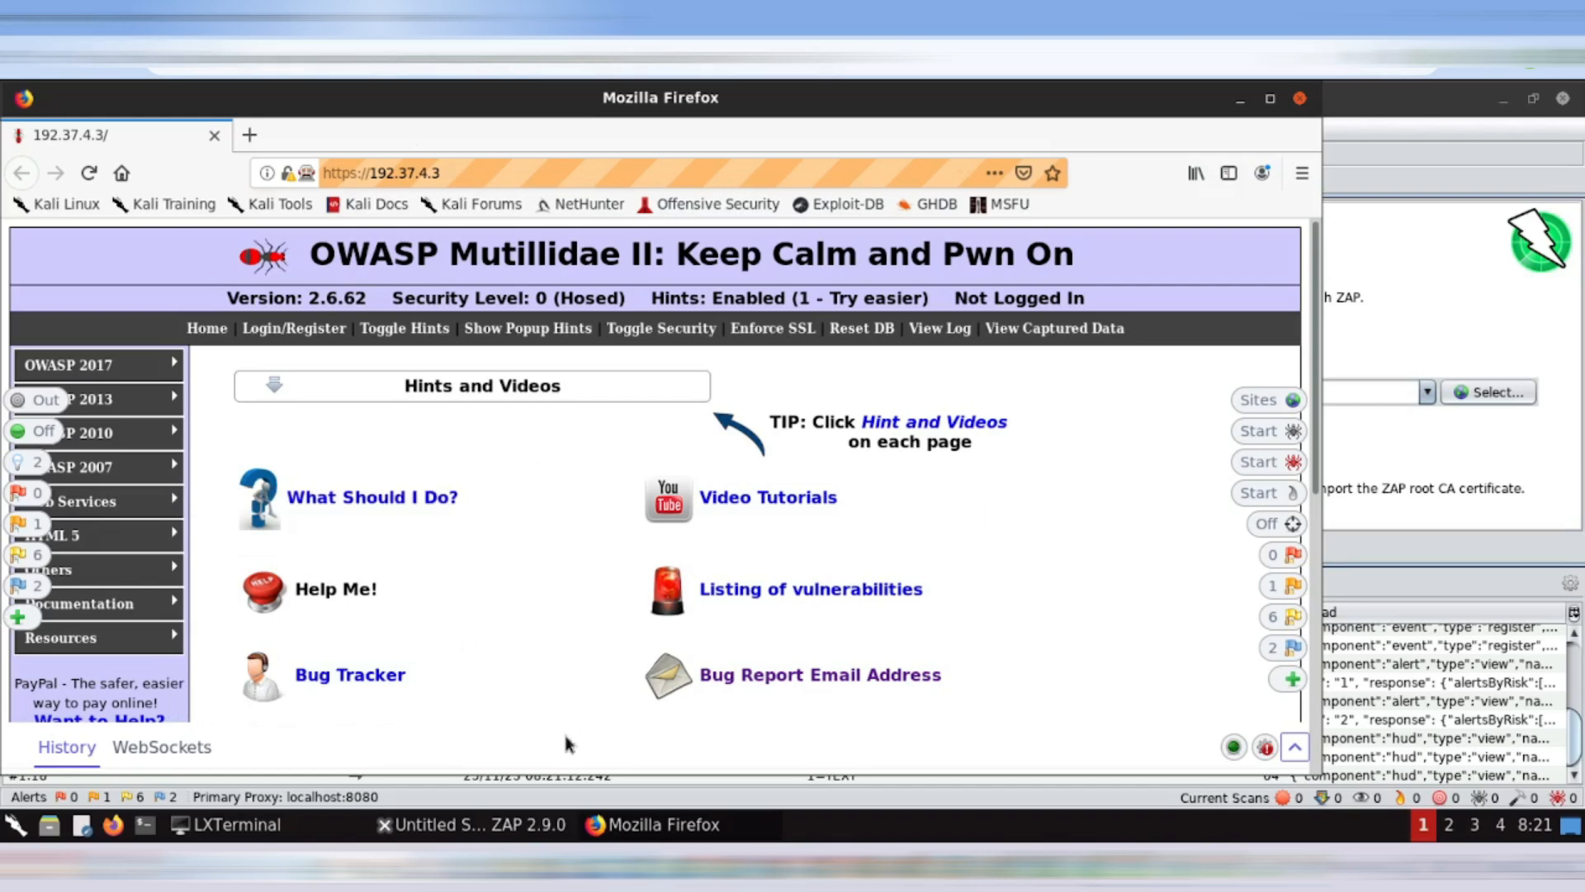
{"action": "left_click", "coordinate": [501, 817]}
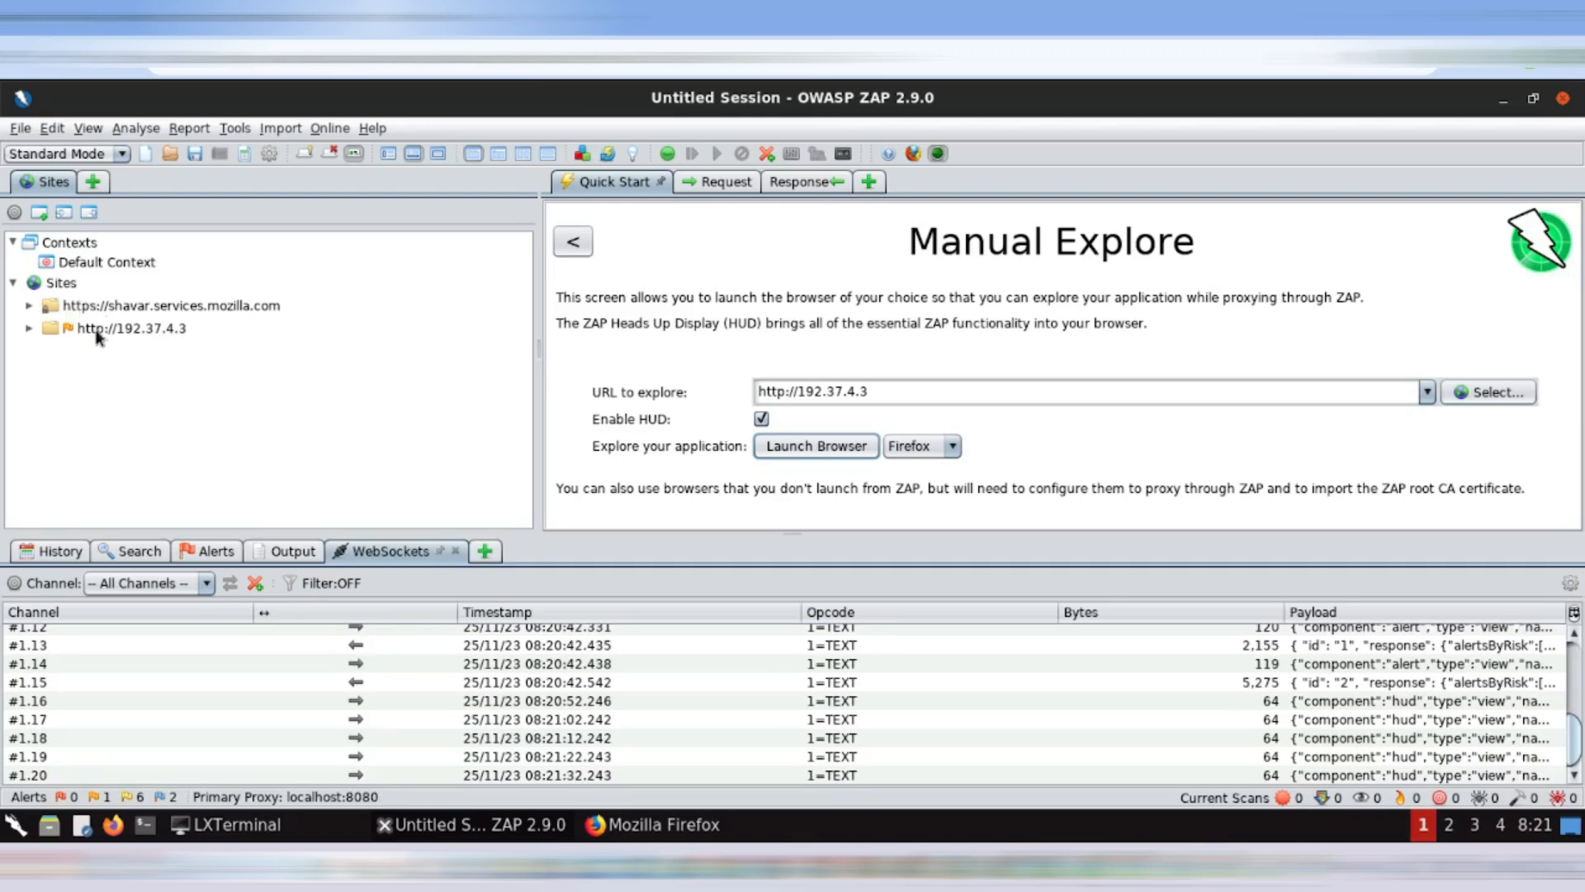
{"action": "left_click", "coordinate": [30, 329]}
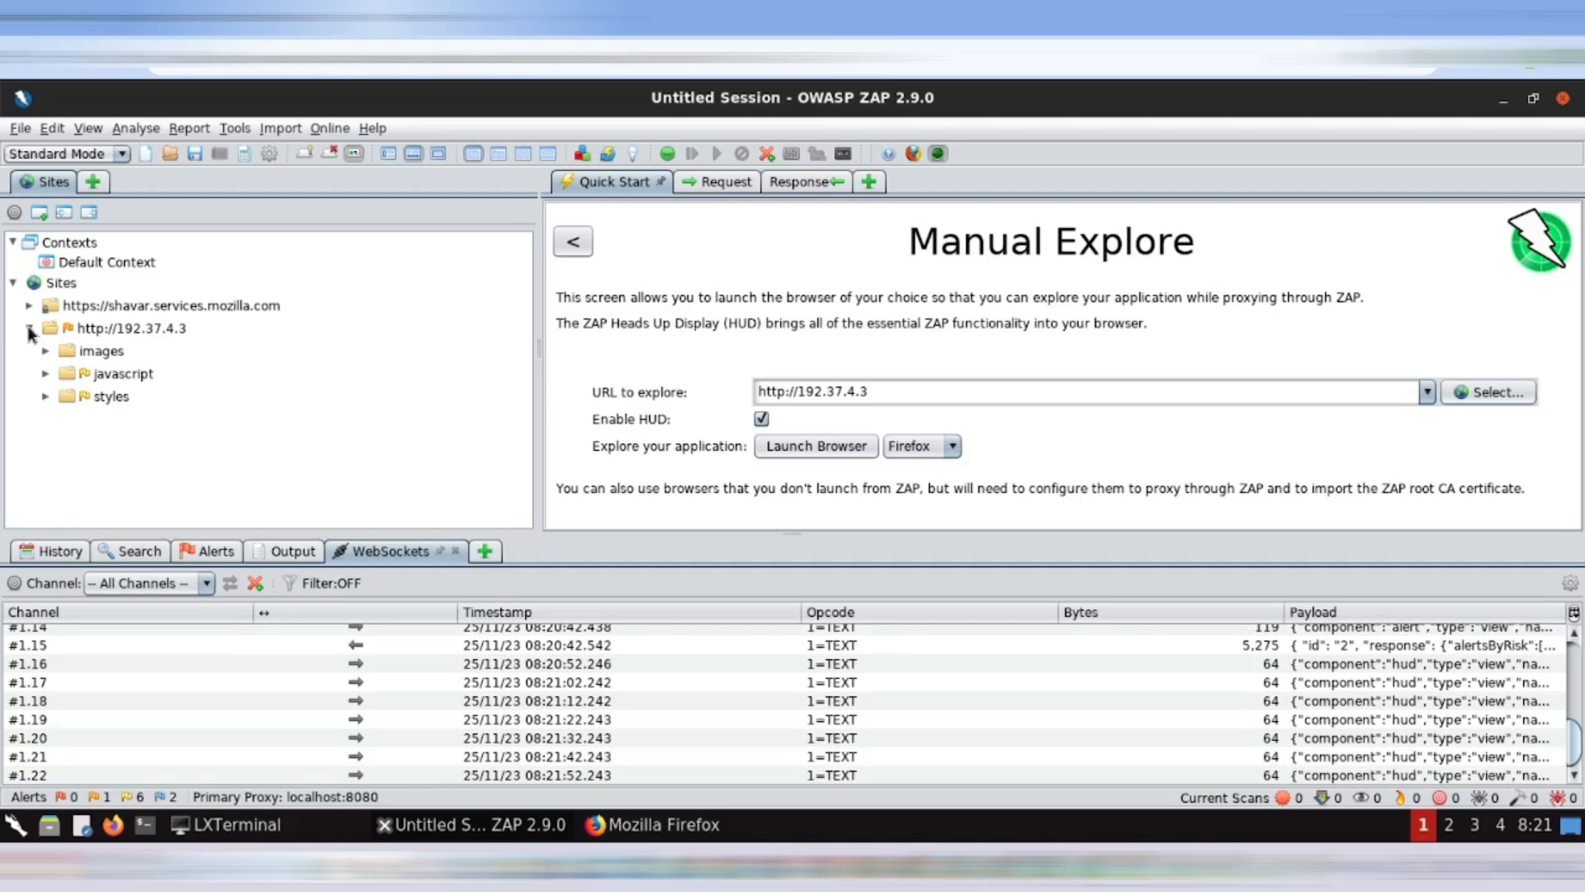
{"action": "double_click", "coordinate": [96, 330]}
{"action": "right_click", "coordinate": [96, 330]}
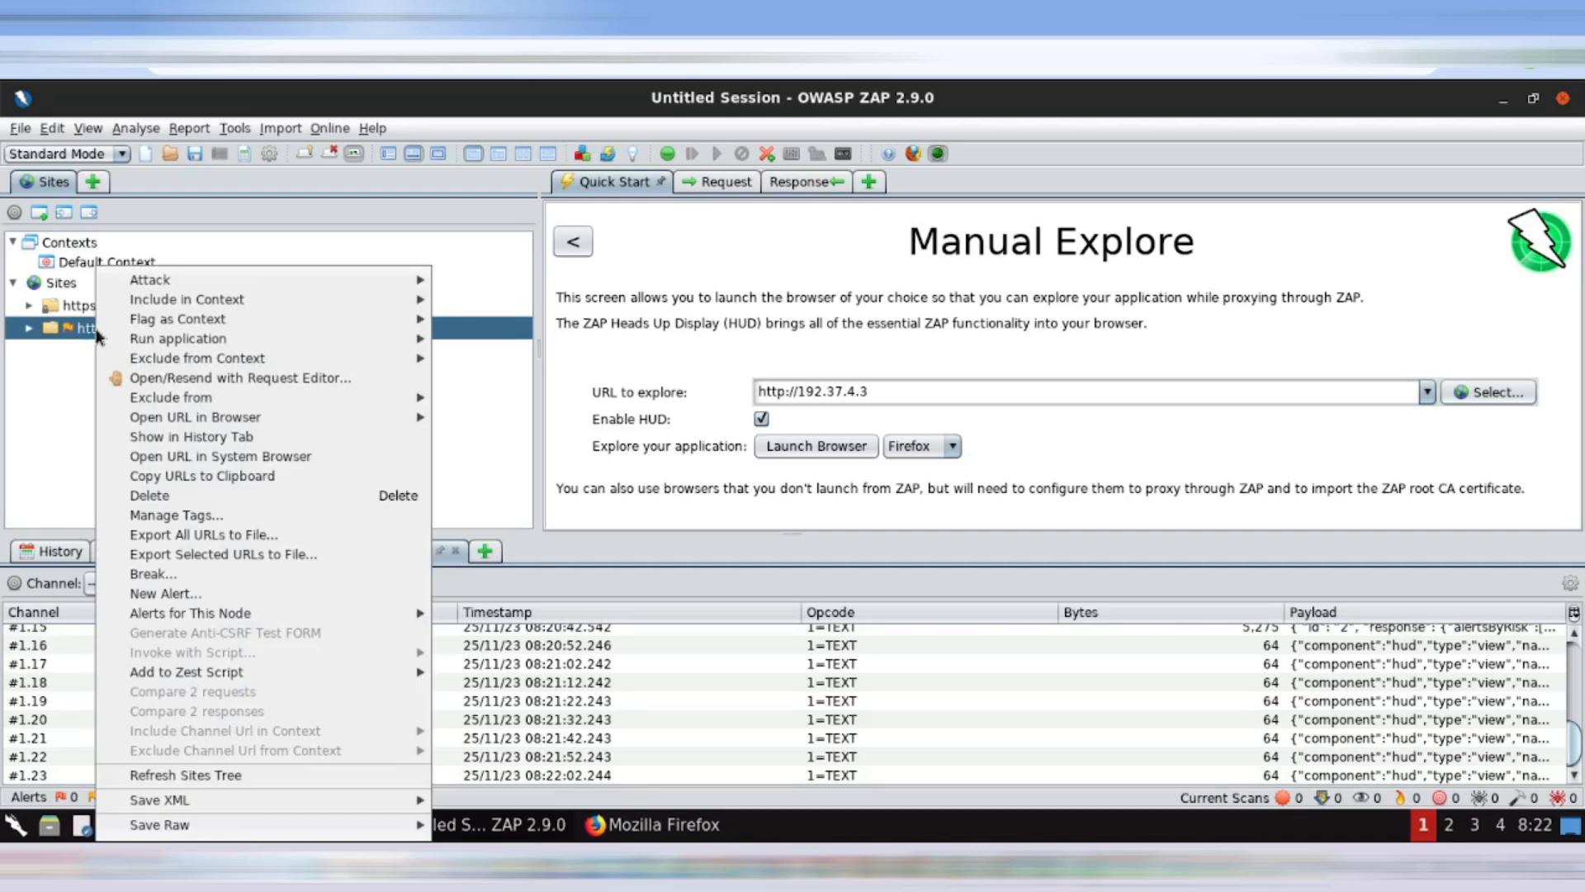
{"action": "mouse_move", "coordinate": [173, 287]}
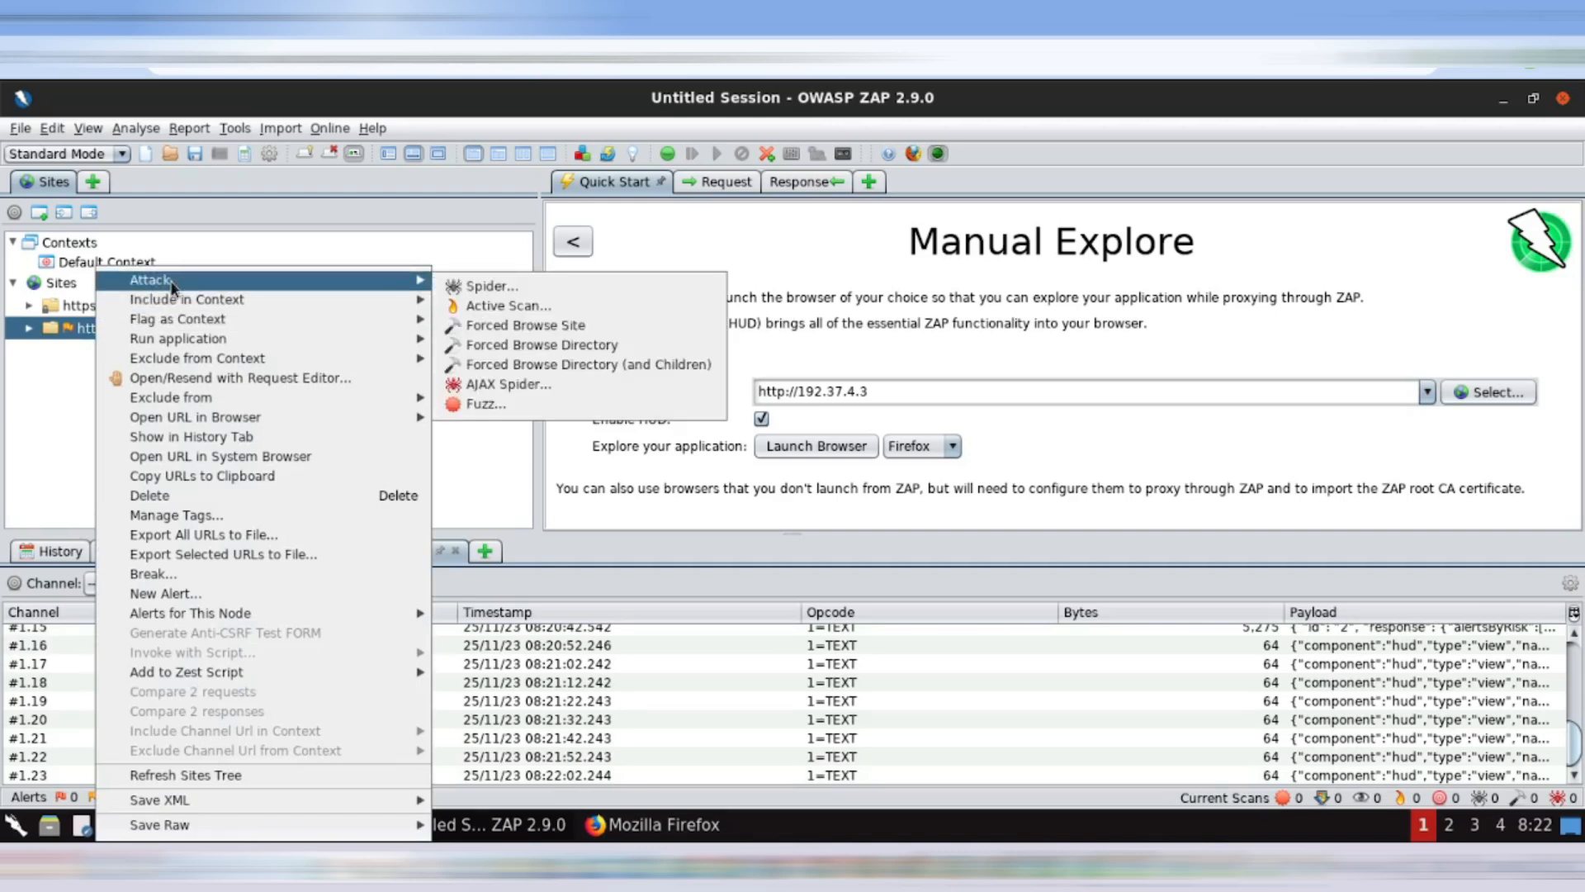
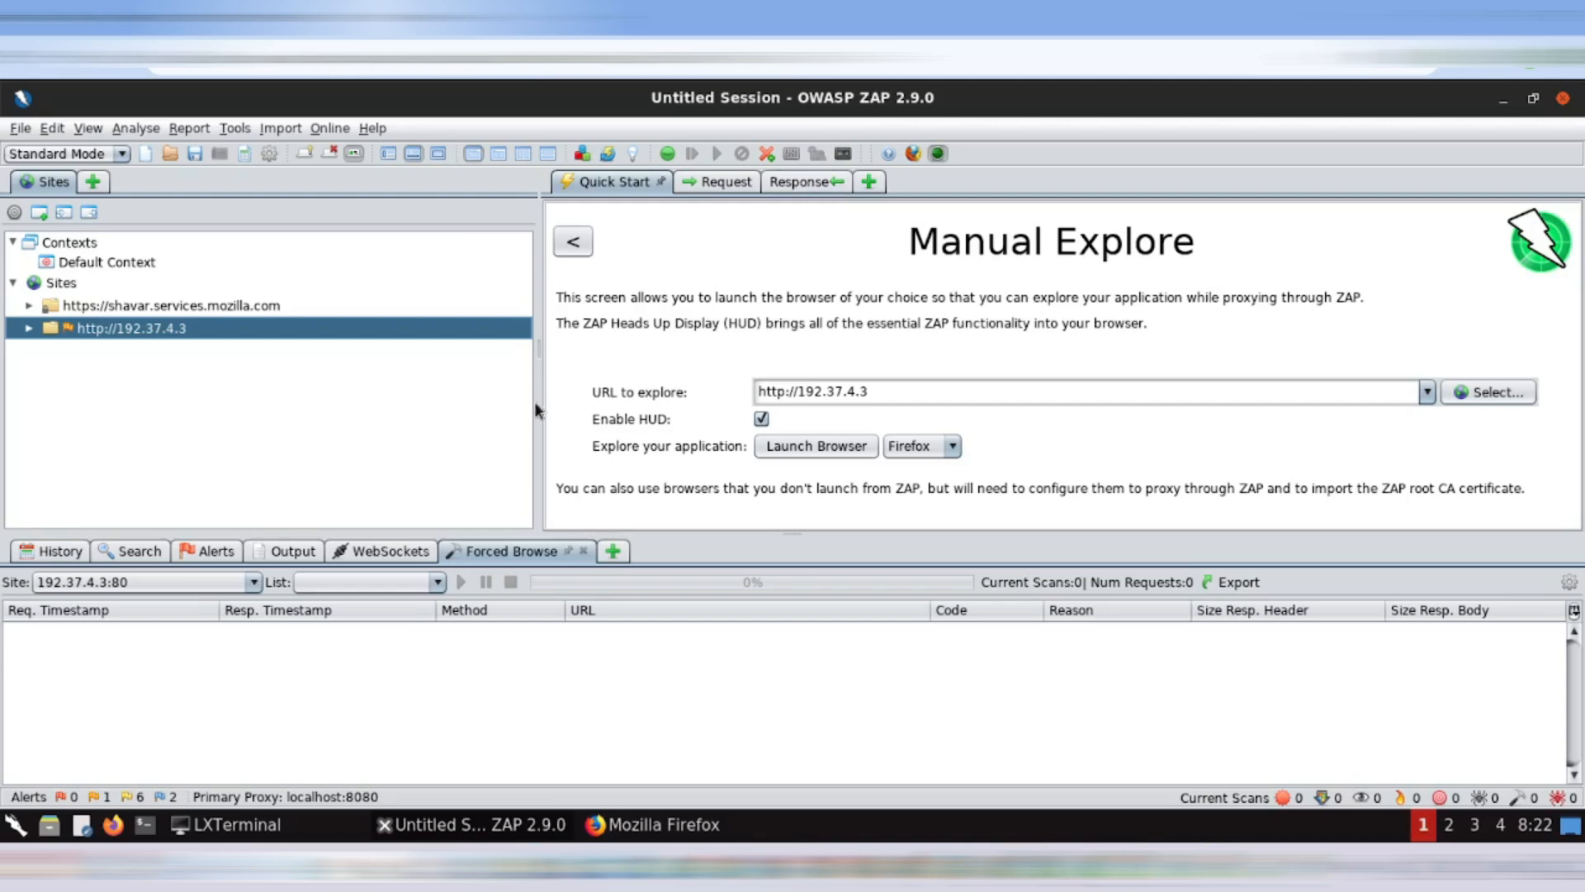
- Choose common.txt as the Forced Browse wordlist for 192.37.4.3:80 and start the scan
{"action": "left_click", "coordinate": [521, 551]}
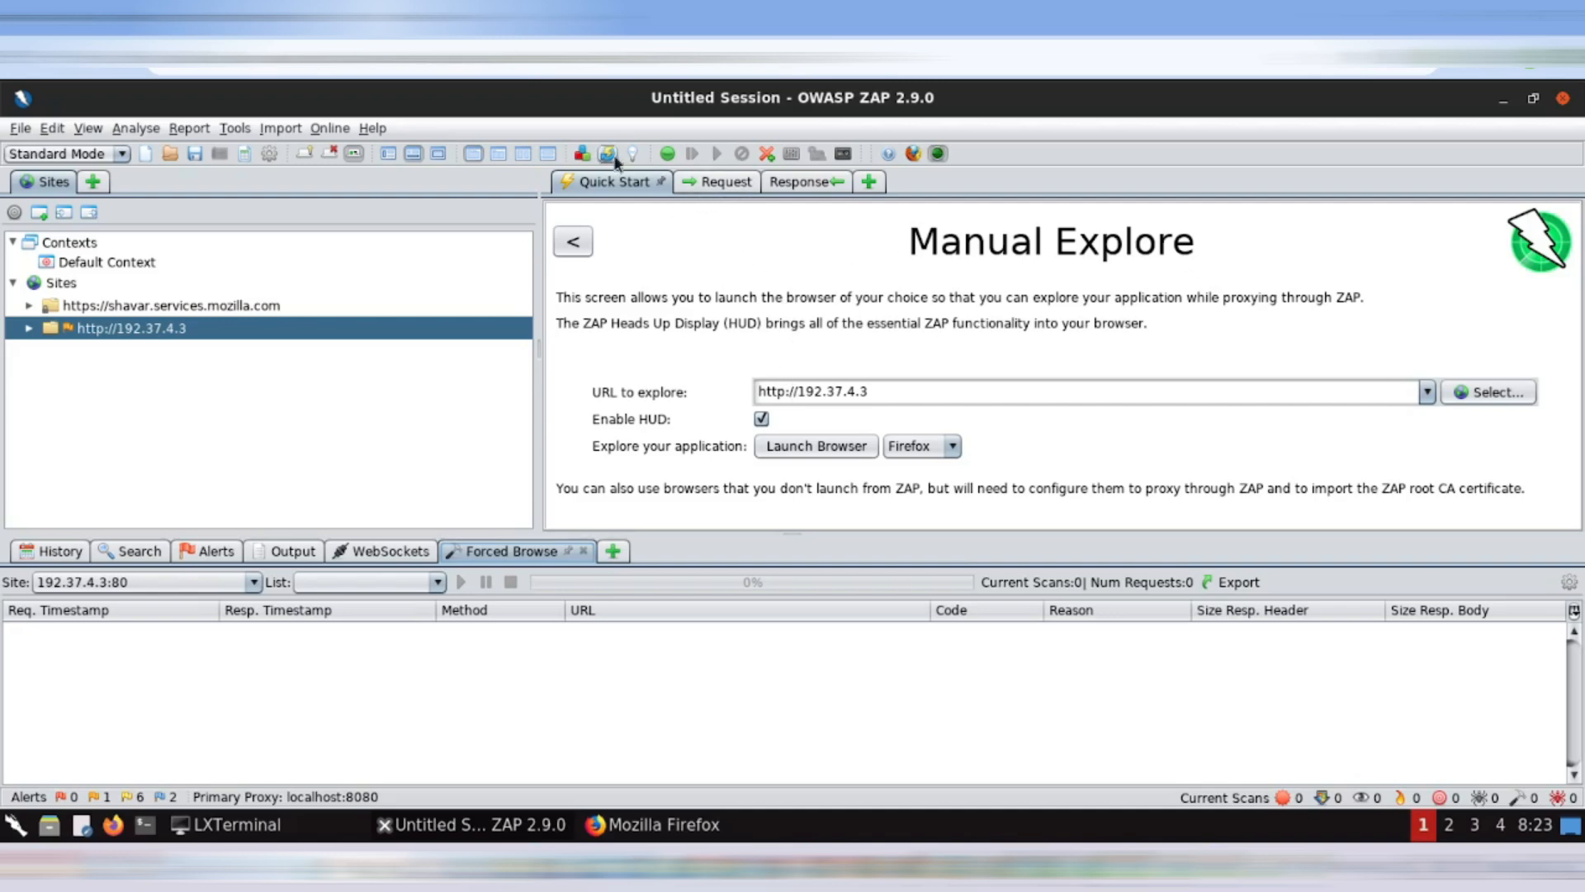
{"action": "left_click", "coordinate": [668, 155]}
{"action": "left_click", "coordinate": [393, 563]}
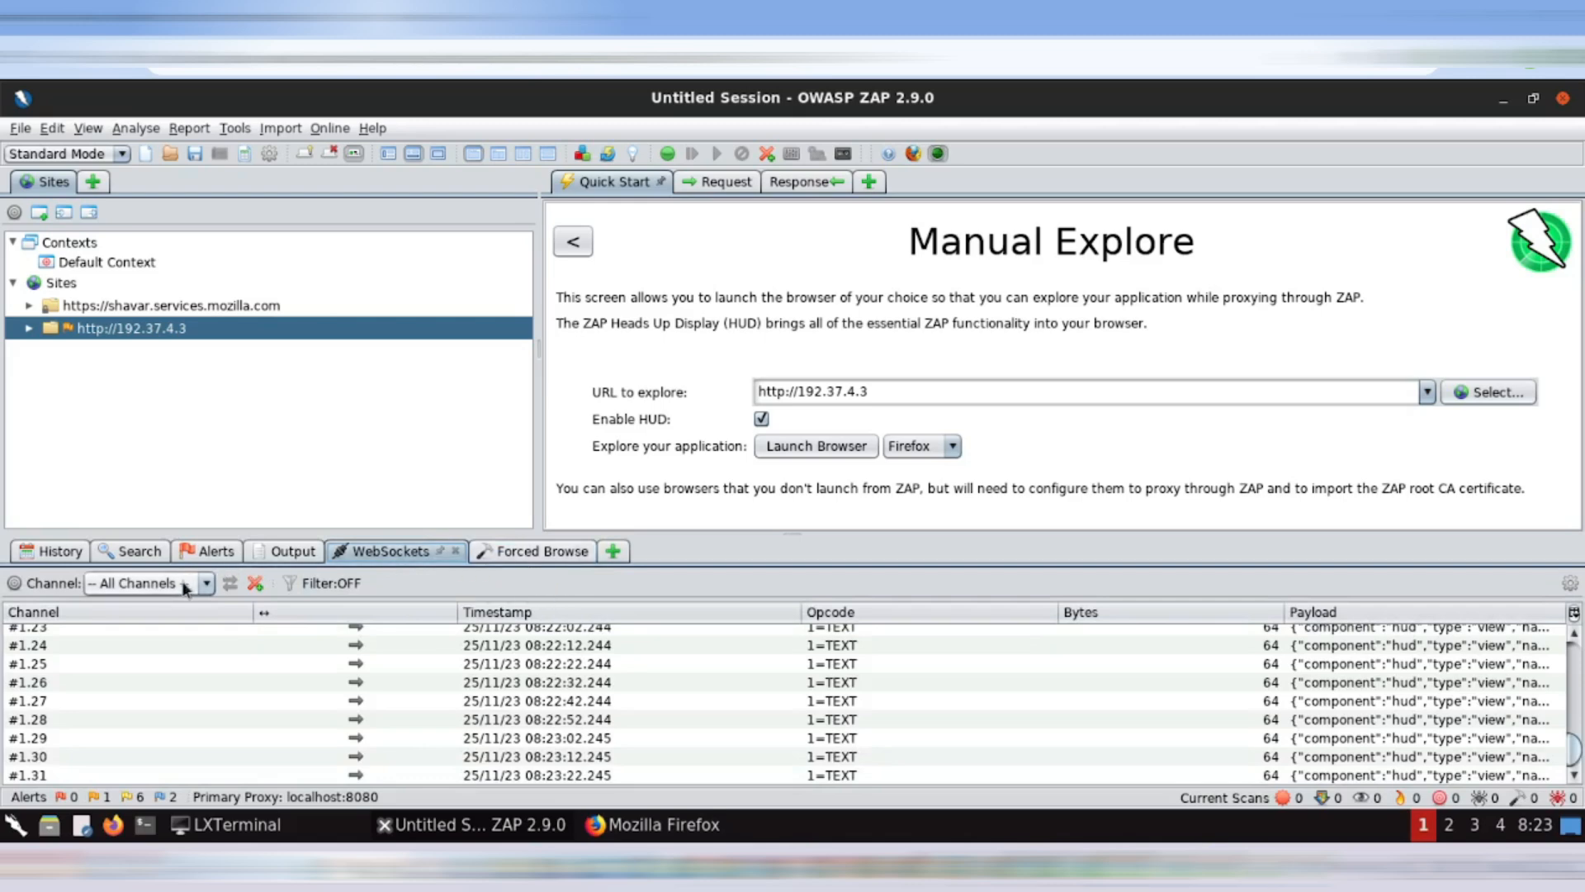
{"action": "left_click", "coordinate": [515, 555]}
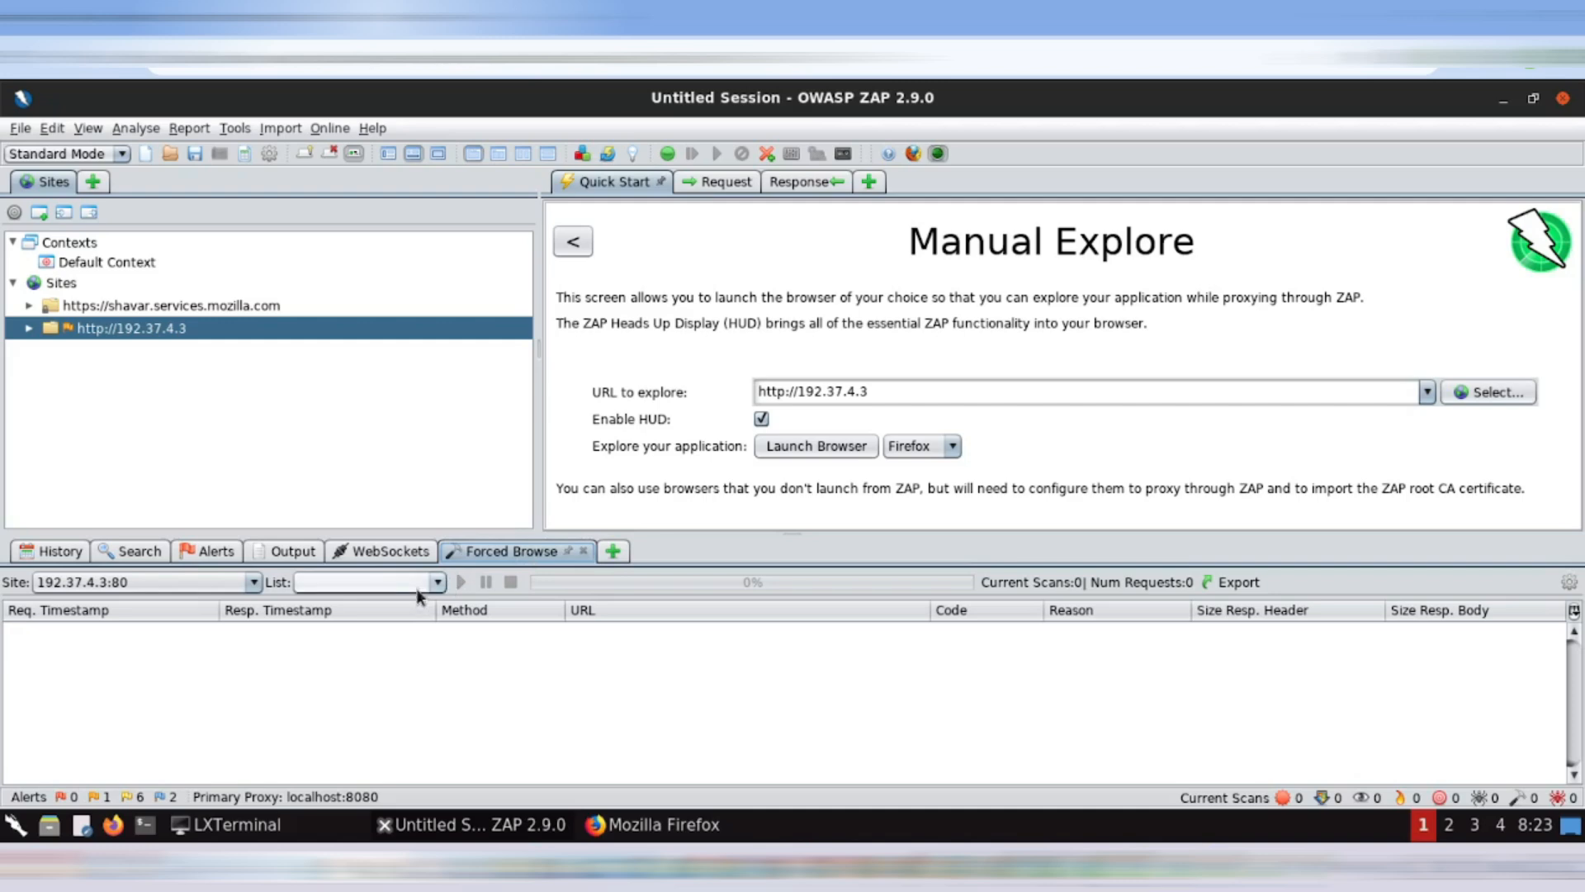
{"action": "left_click", "coordinate": [438, 583]}
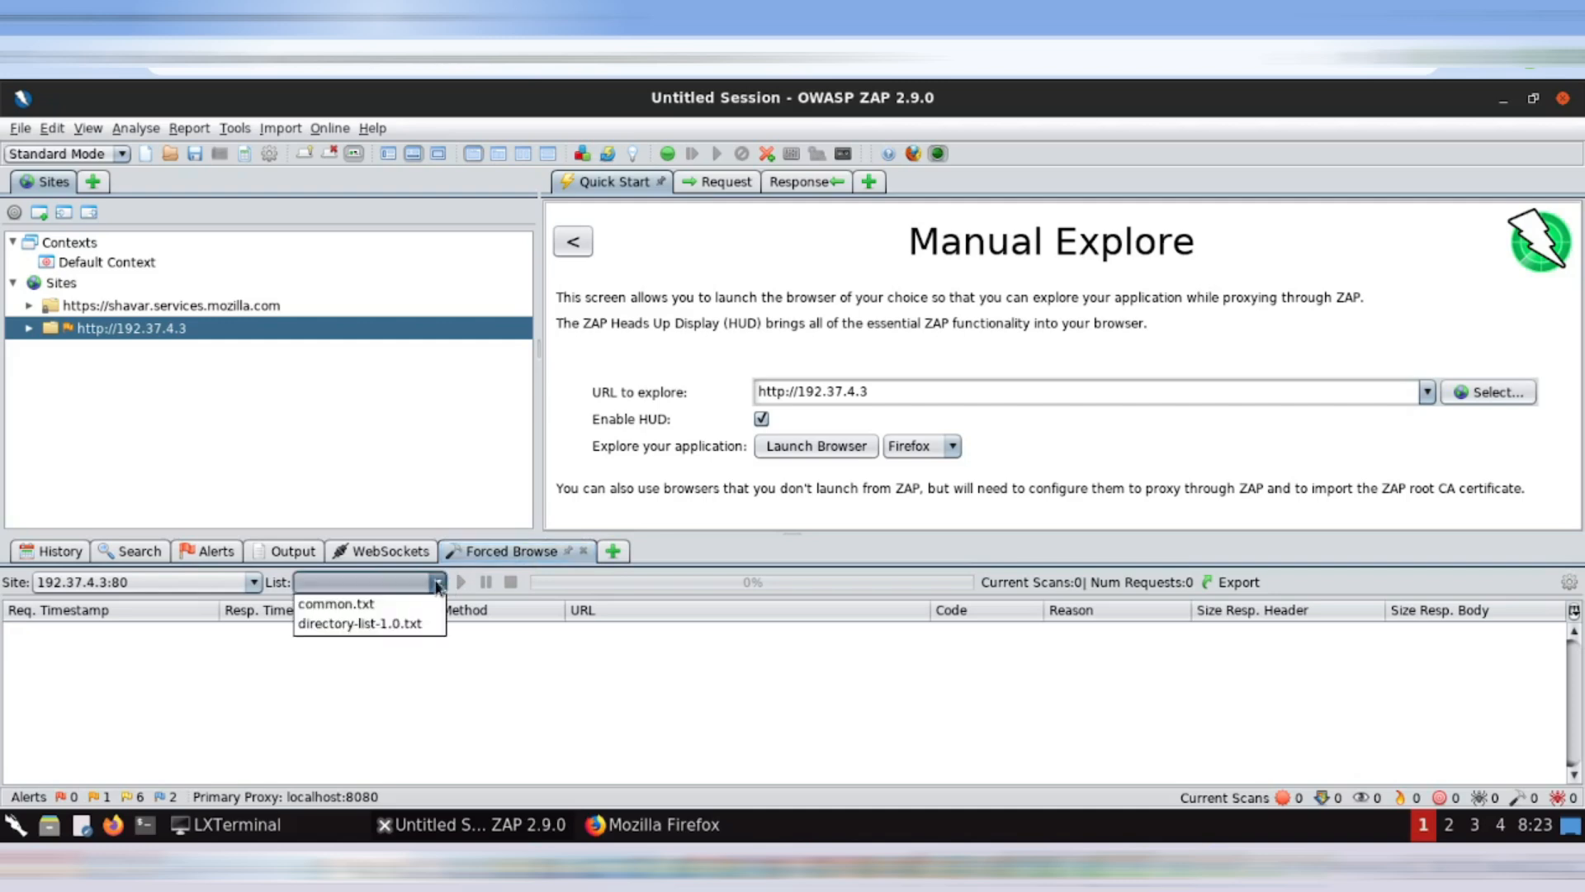
{"action": "left_click", "coordinate": [395, 604]}
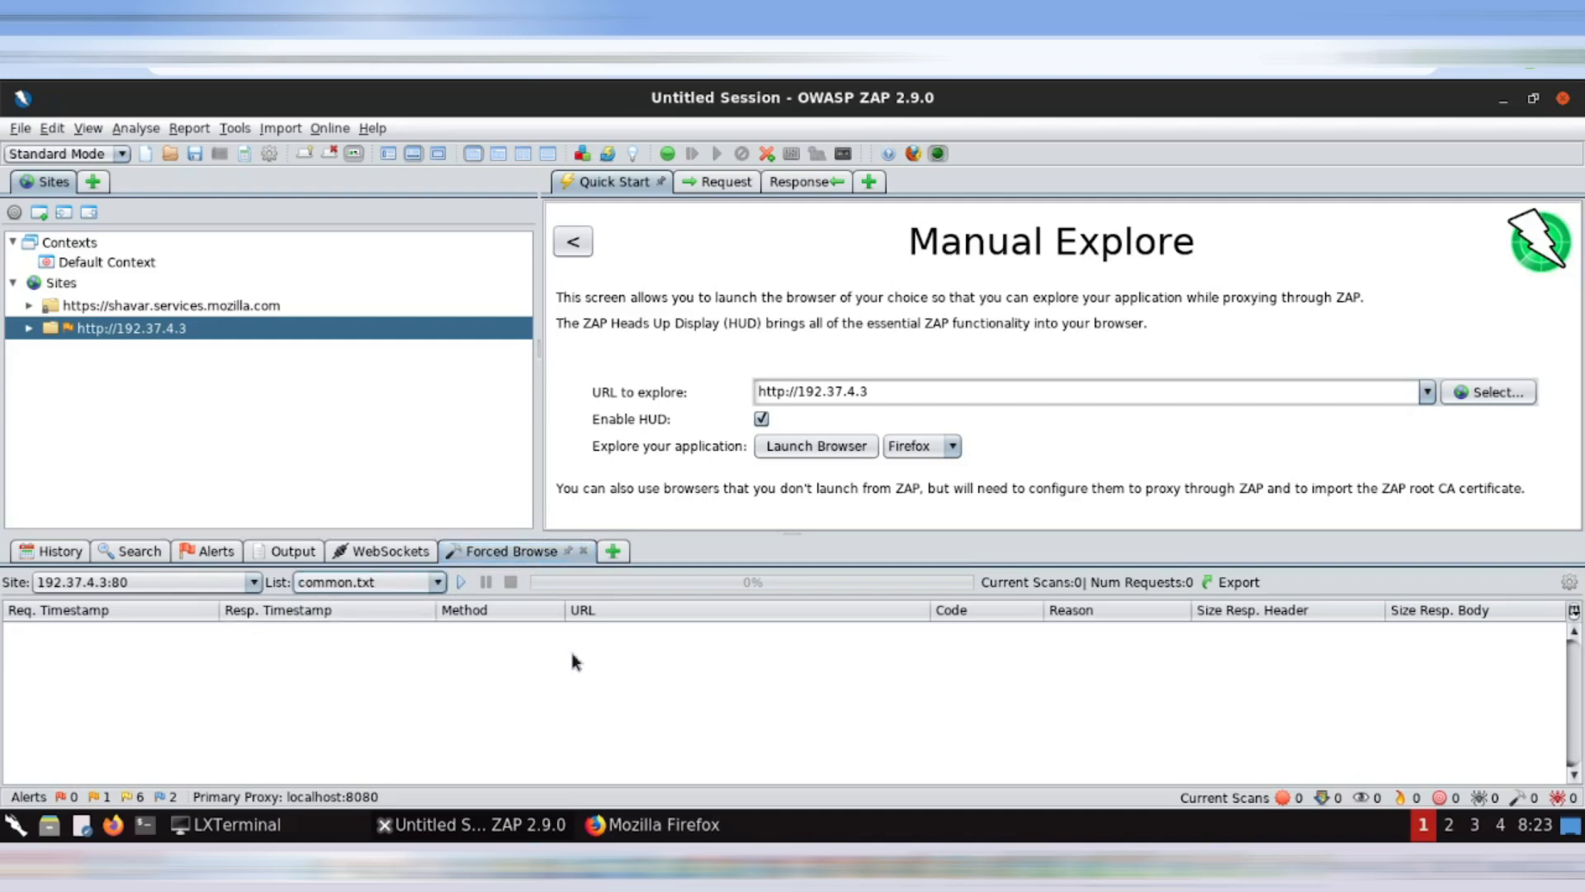
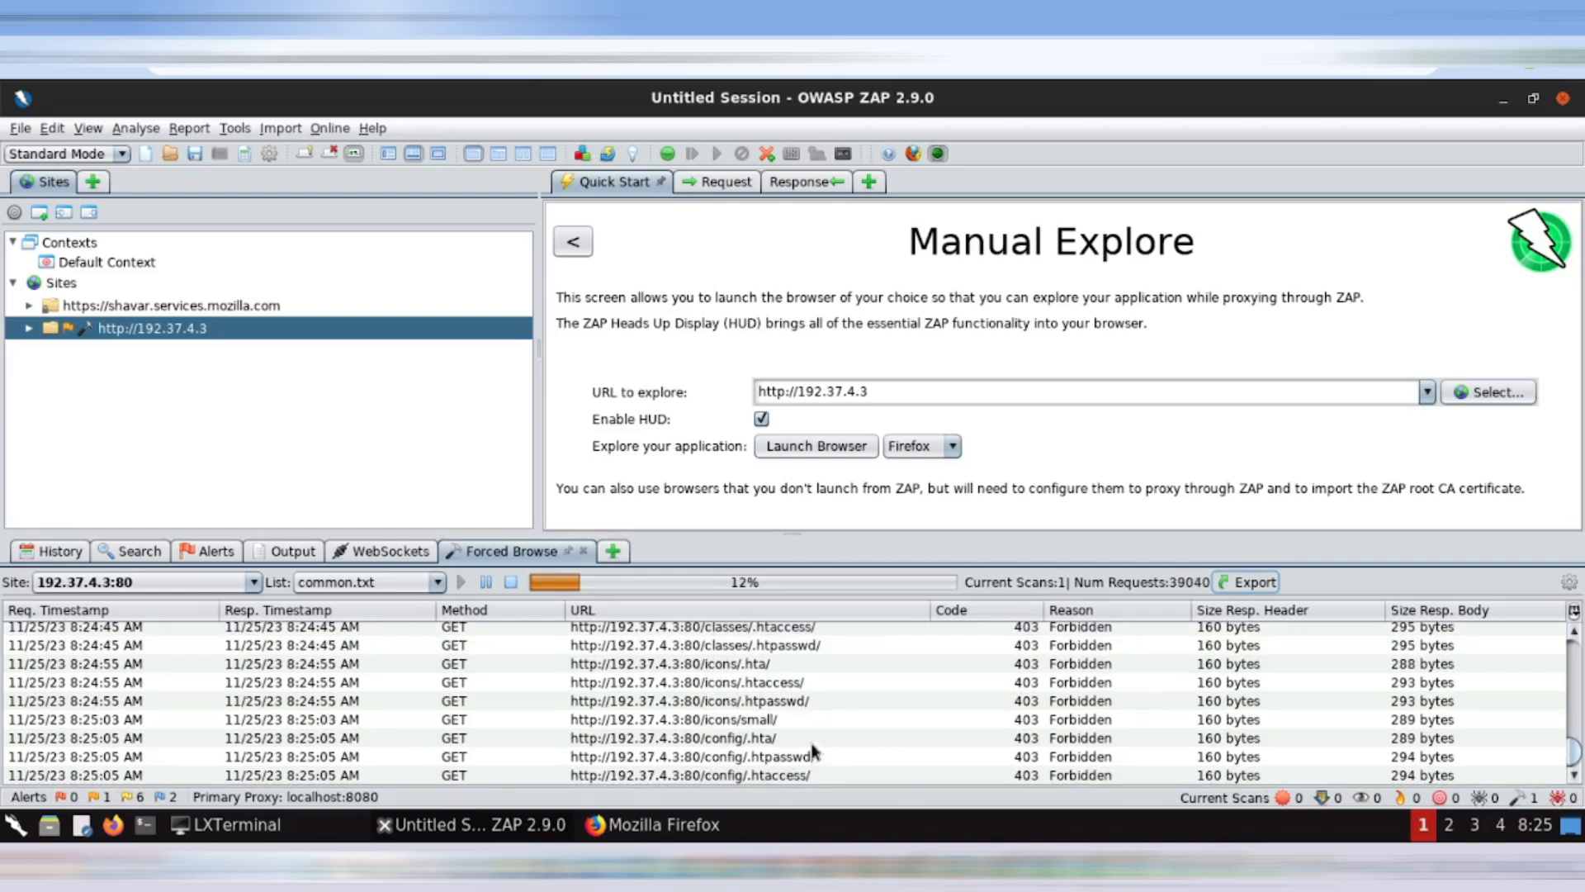
{"action": "scroll", "coordinate": [838, 724], "scroll_direction": "up", "scroll_amount": 2}
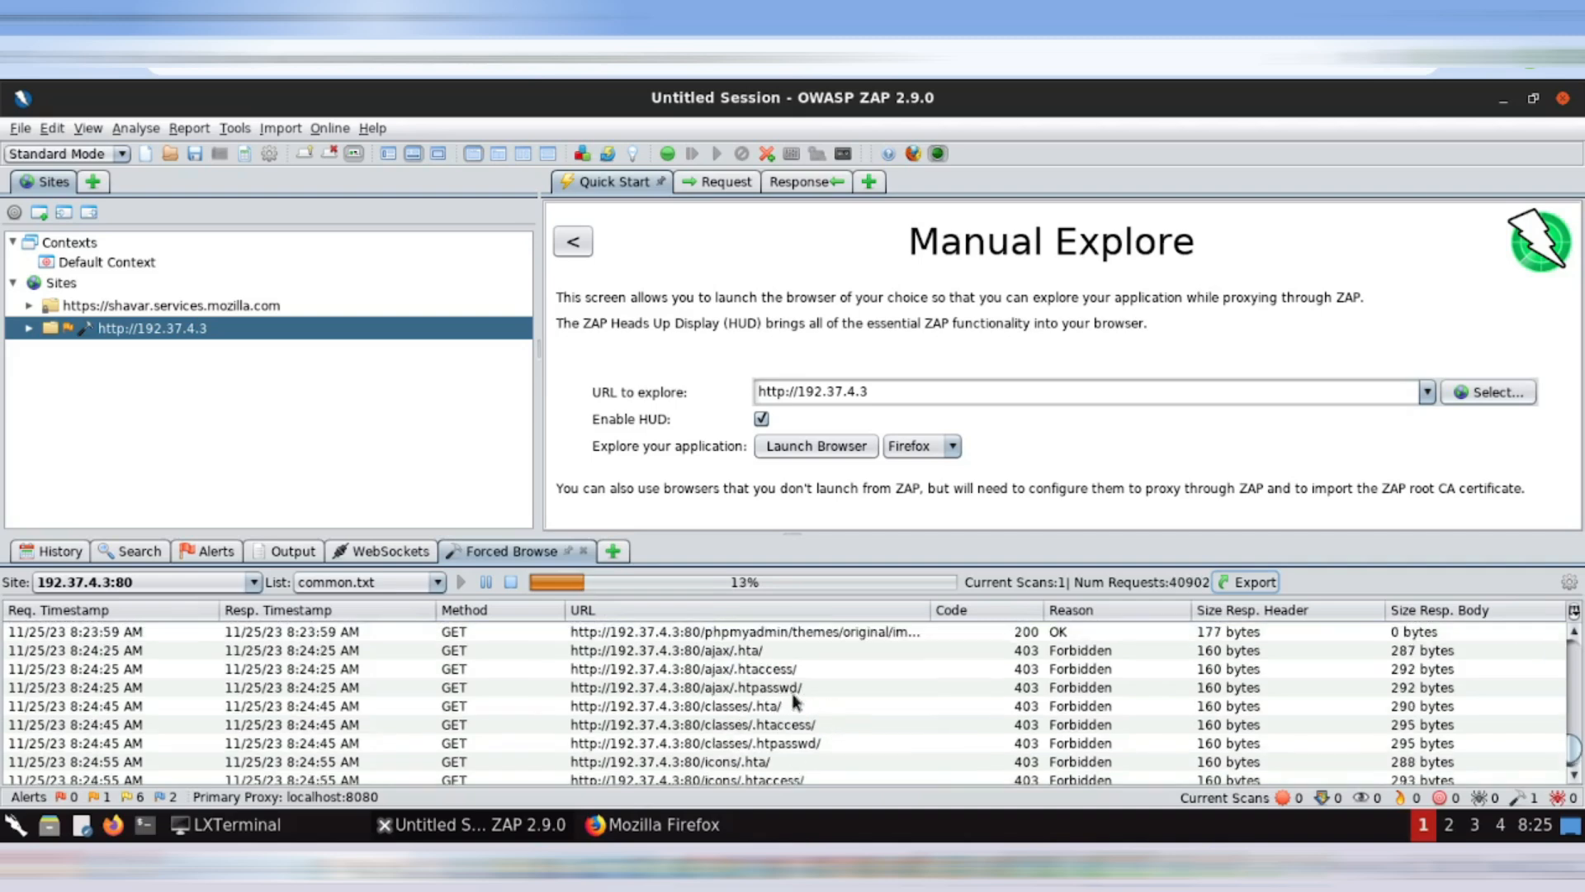
{"action": "scroll", "coordinate": [788, 698], "scroll_direction": "up", "scroll_amount": 3}
{"action": "scroll", "coordinate": [793, 700], "scroll_direction": "up", "scroll_amount": 1}
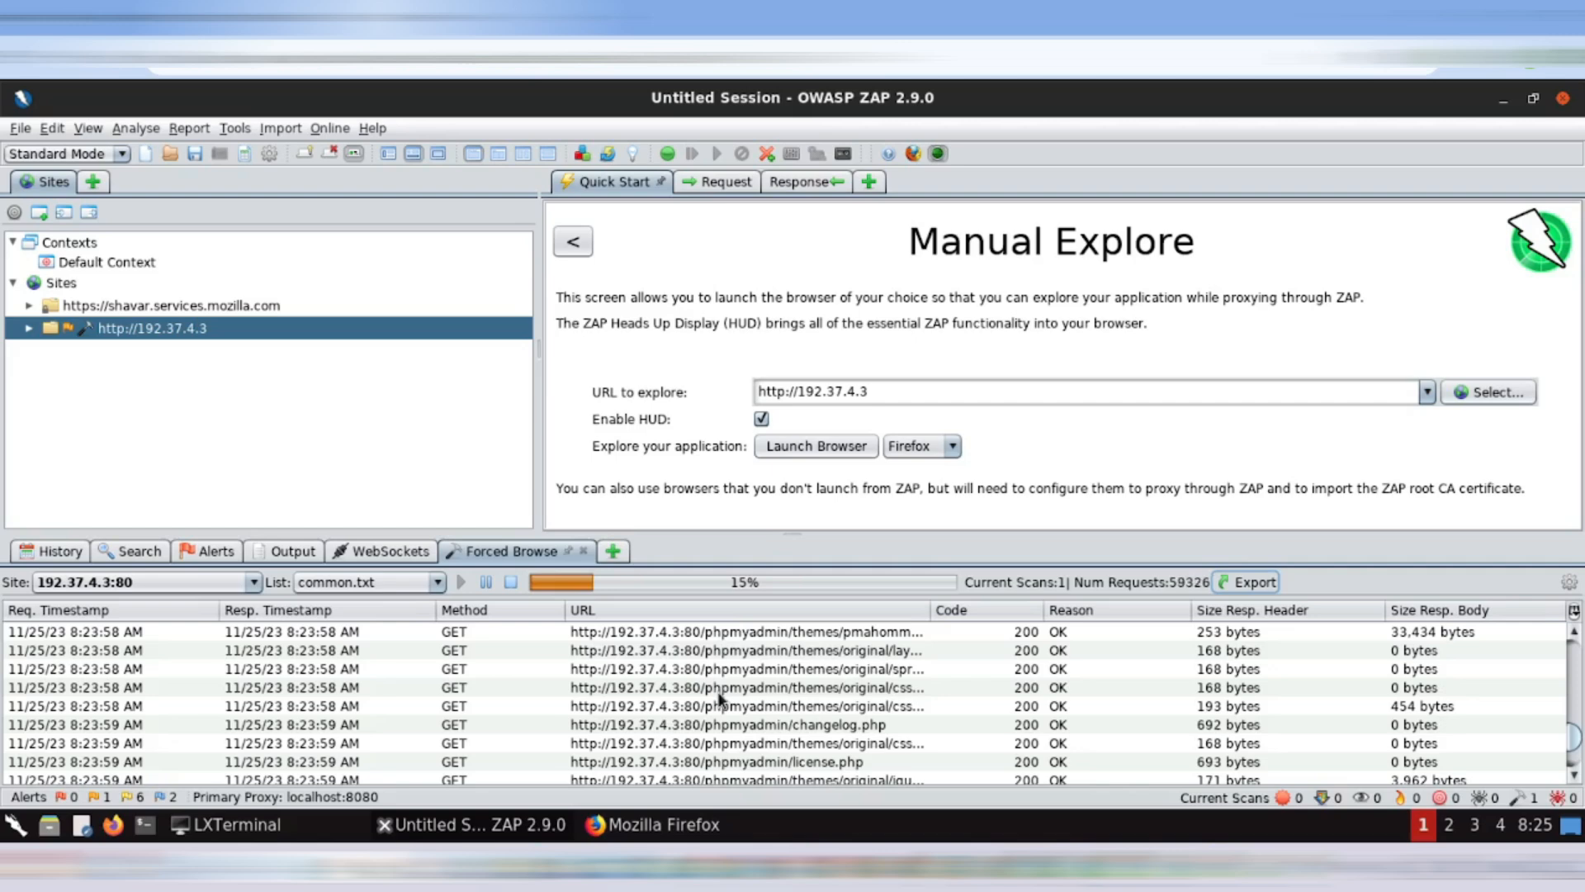
{"action": "left_click", "coordinate": [30, 330]}
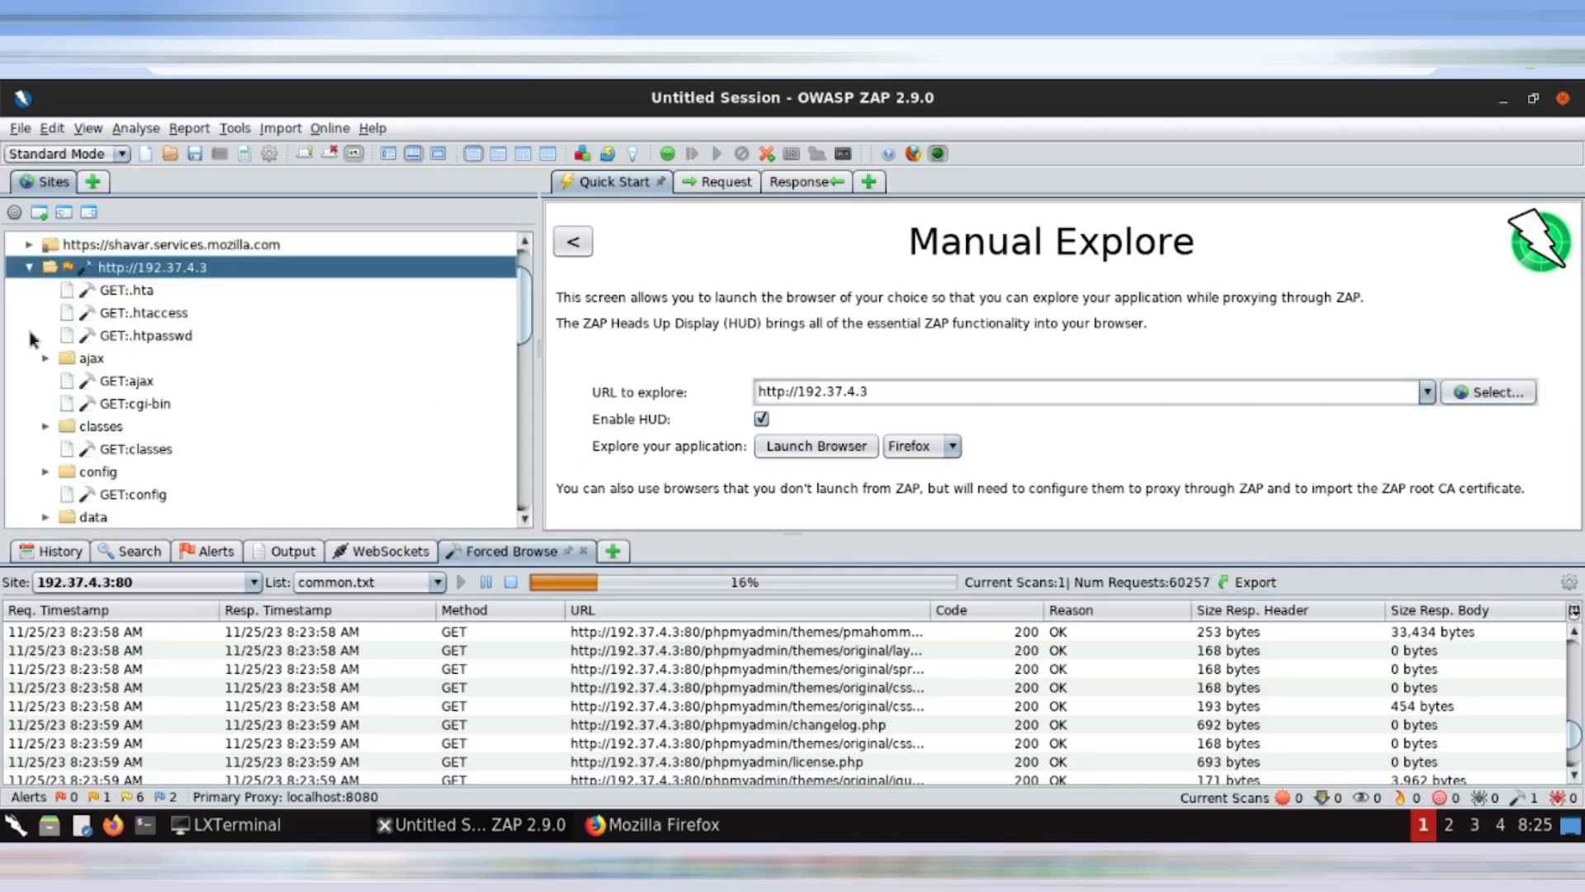
{"action": "scroll", "coordinate": [165, 453], "scroll_direction": "down", "scroll_amount": 1}
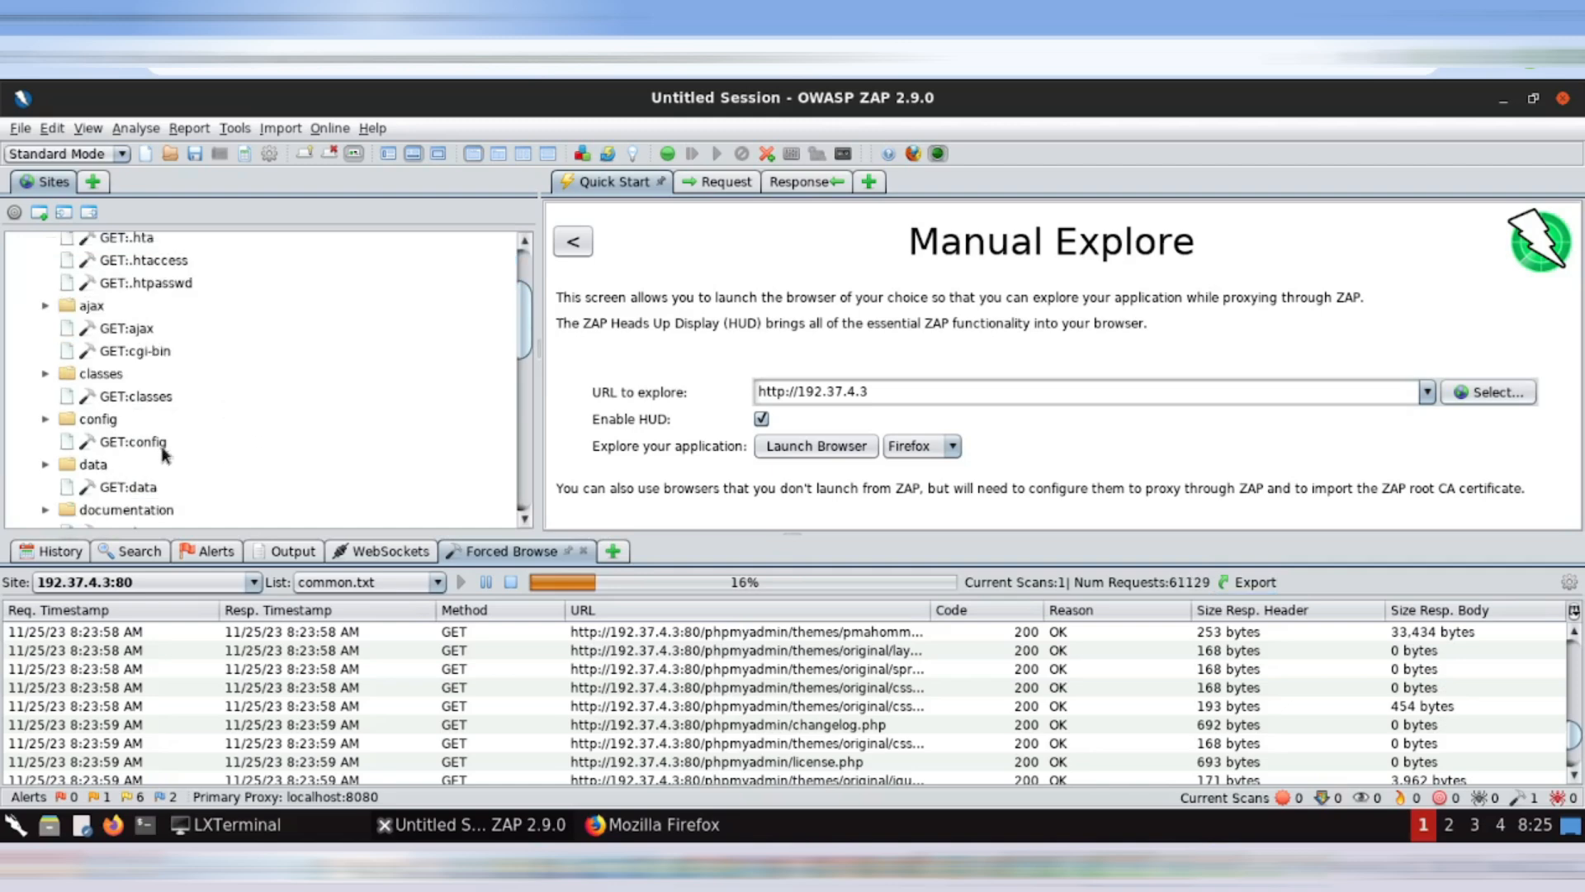
{"action": "left_click", "coordinate": [46, 465]}
{"action": "scroll", "coordinate": [46, 467], "scroll_direction": "down", "scroll_amount": 1}
{"action": "scroll", "coordinate": [237, 448], "scroll_direction": "down", "scroll_amount": 1}
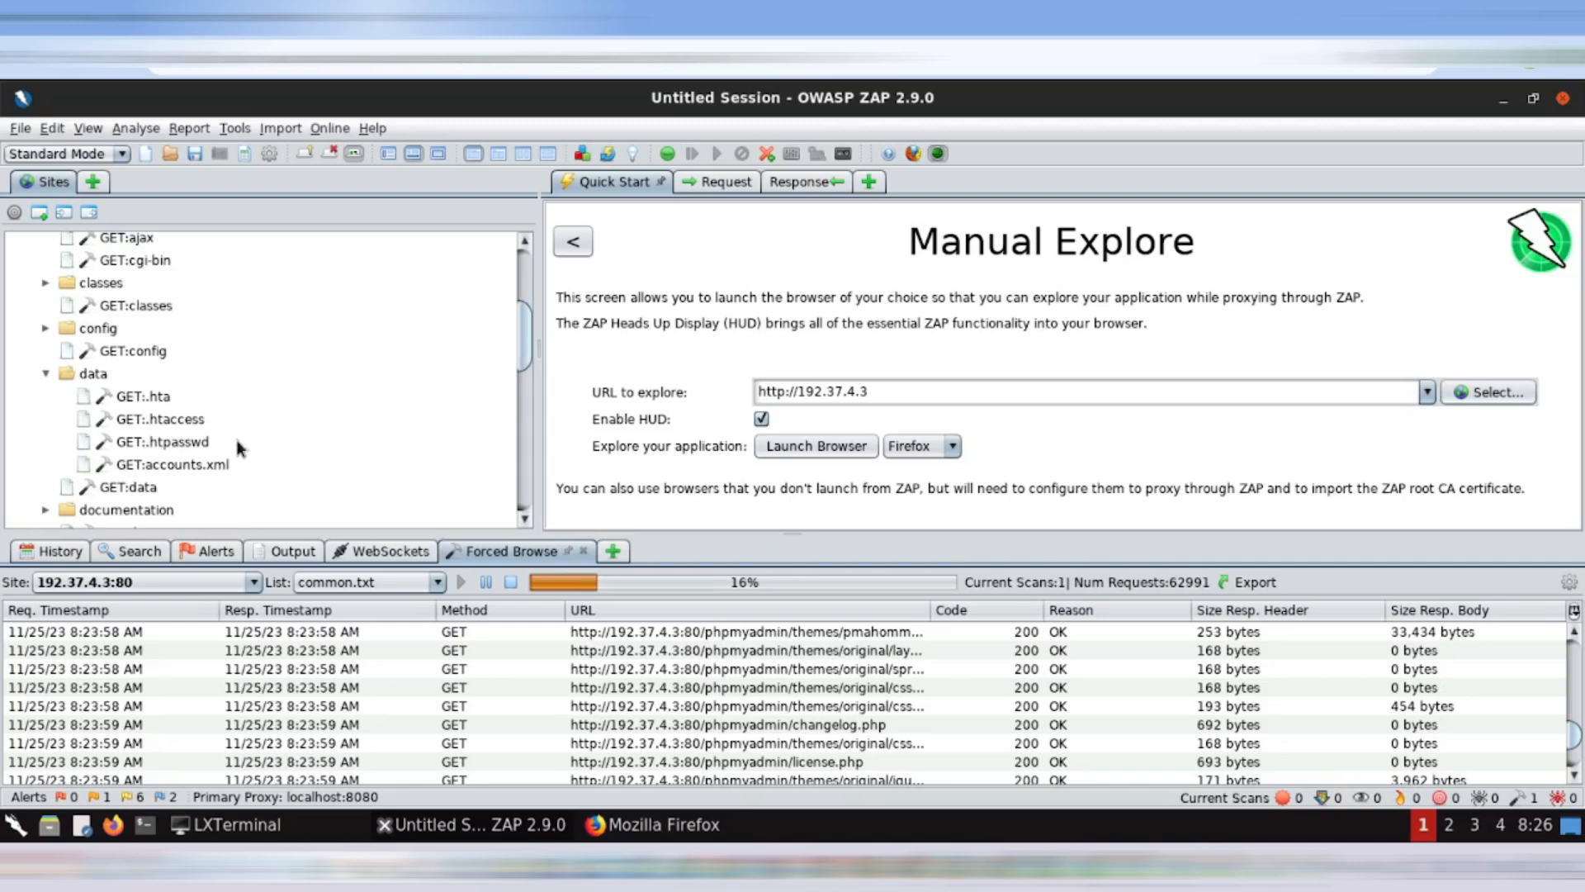
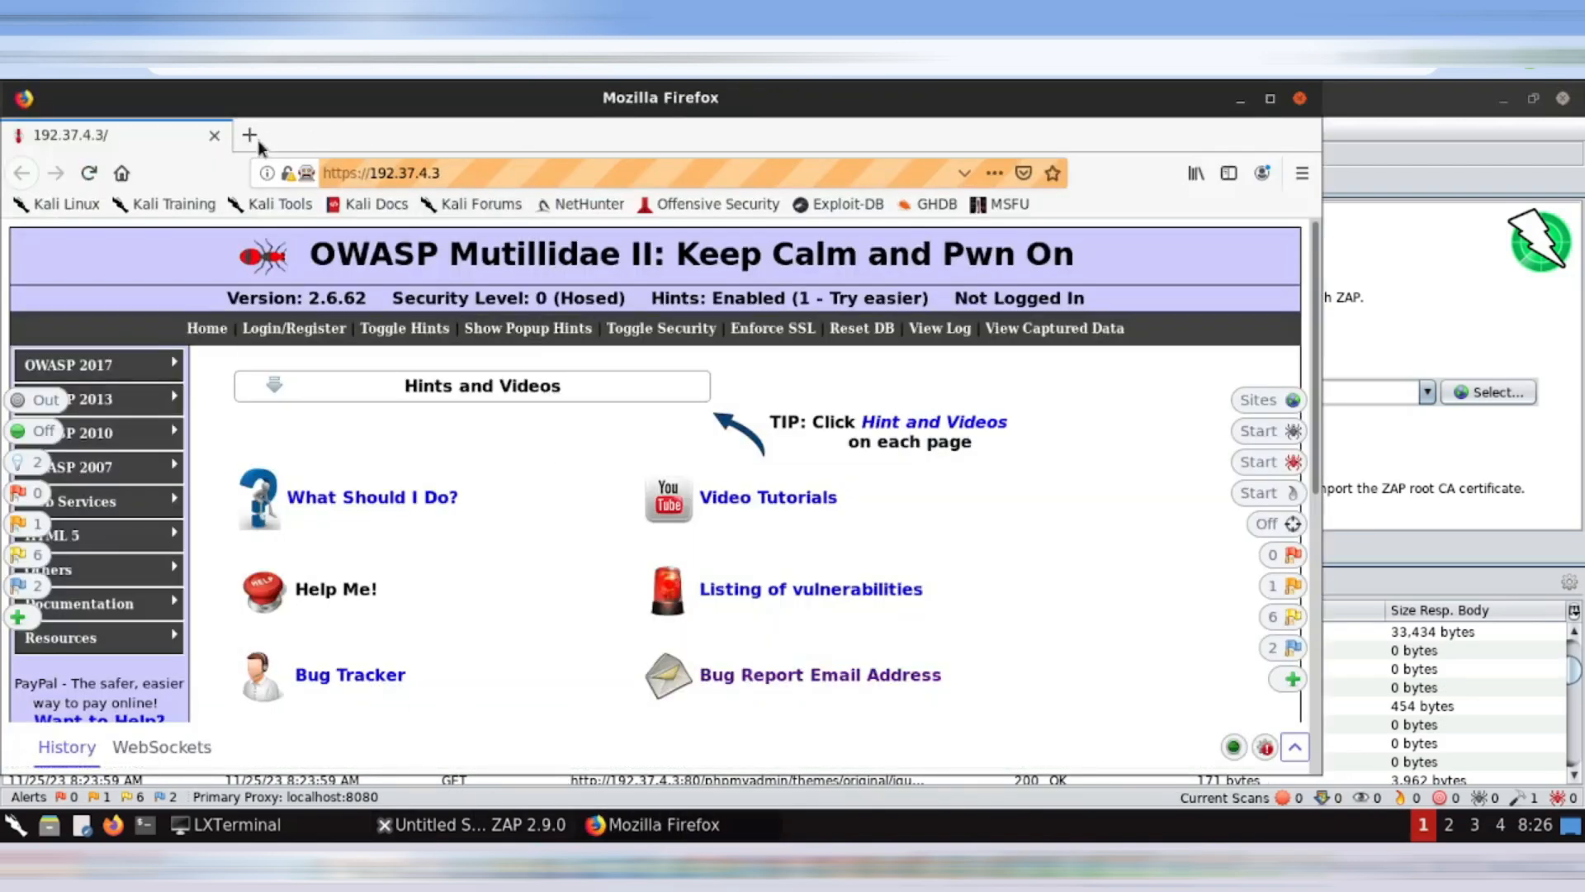
{"action": "left_click", "coordinate": [258, 142]}
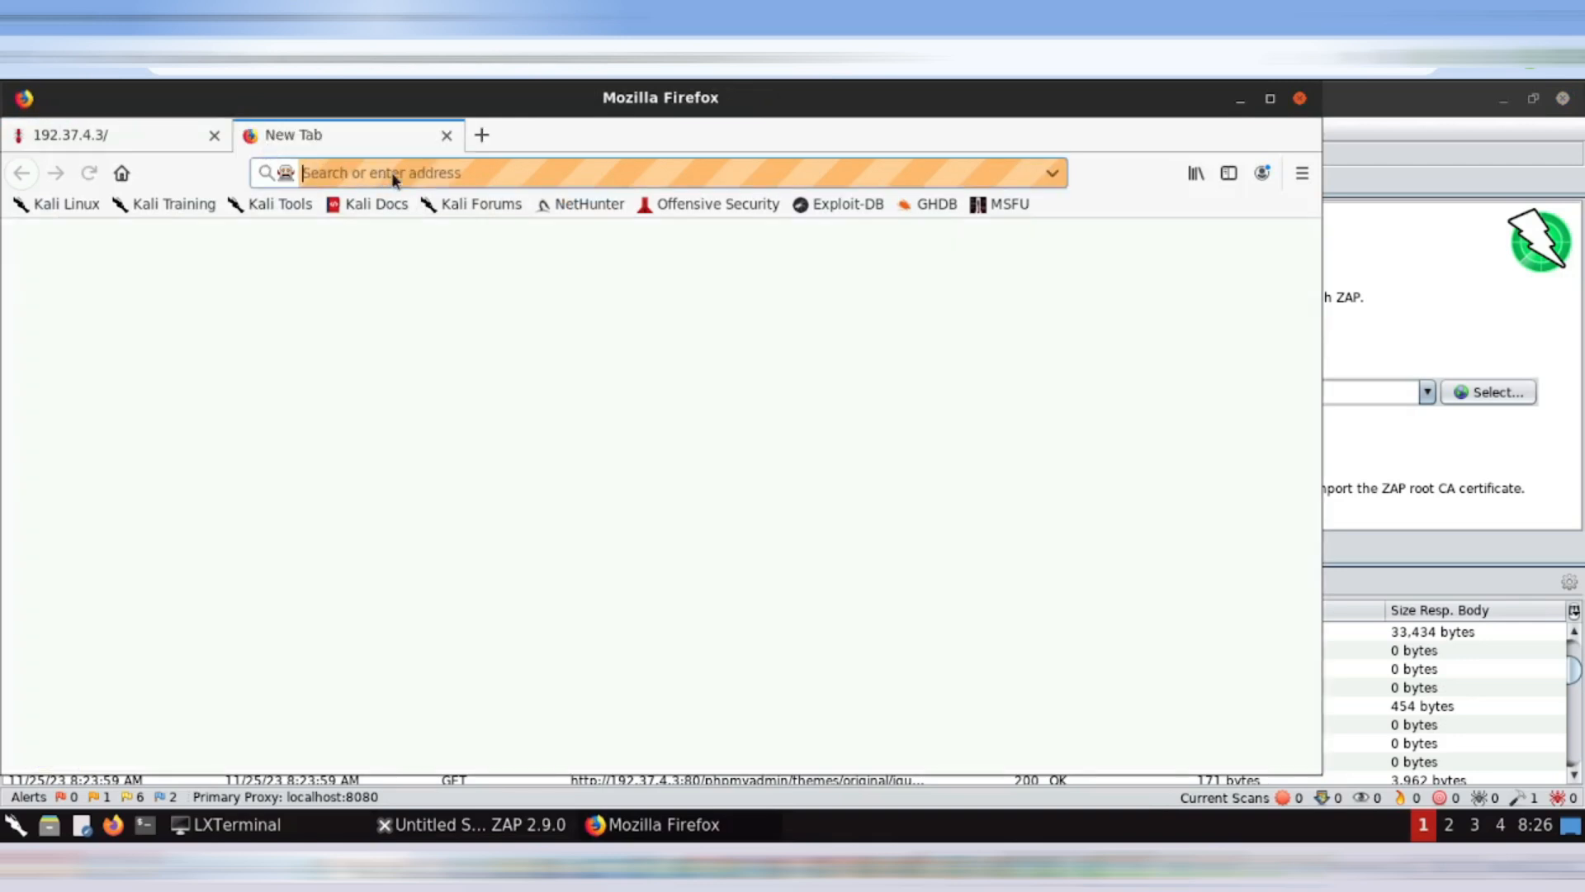
{"action": "type", "text": "http://"}
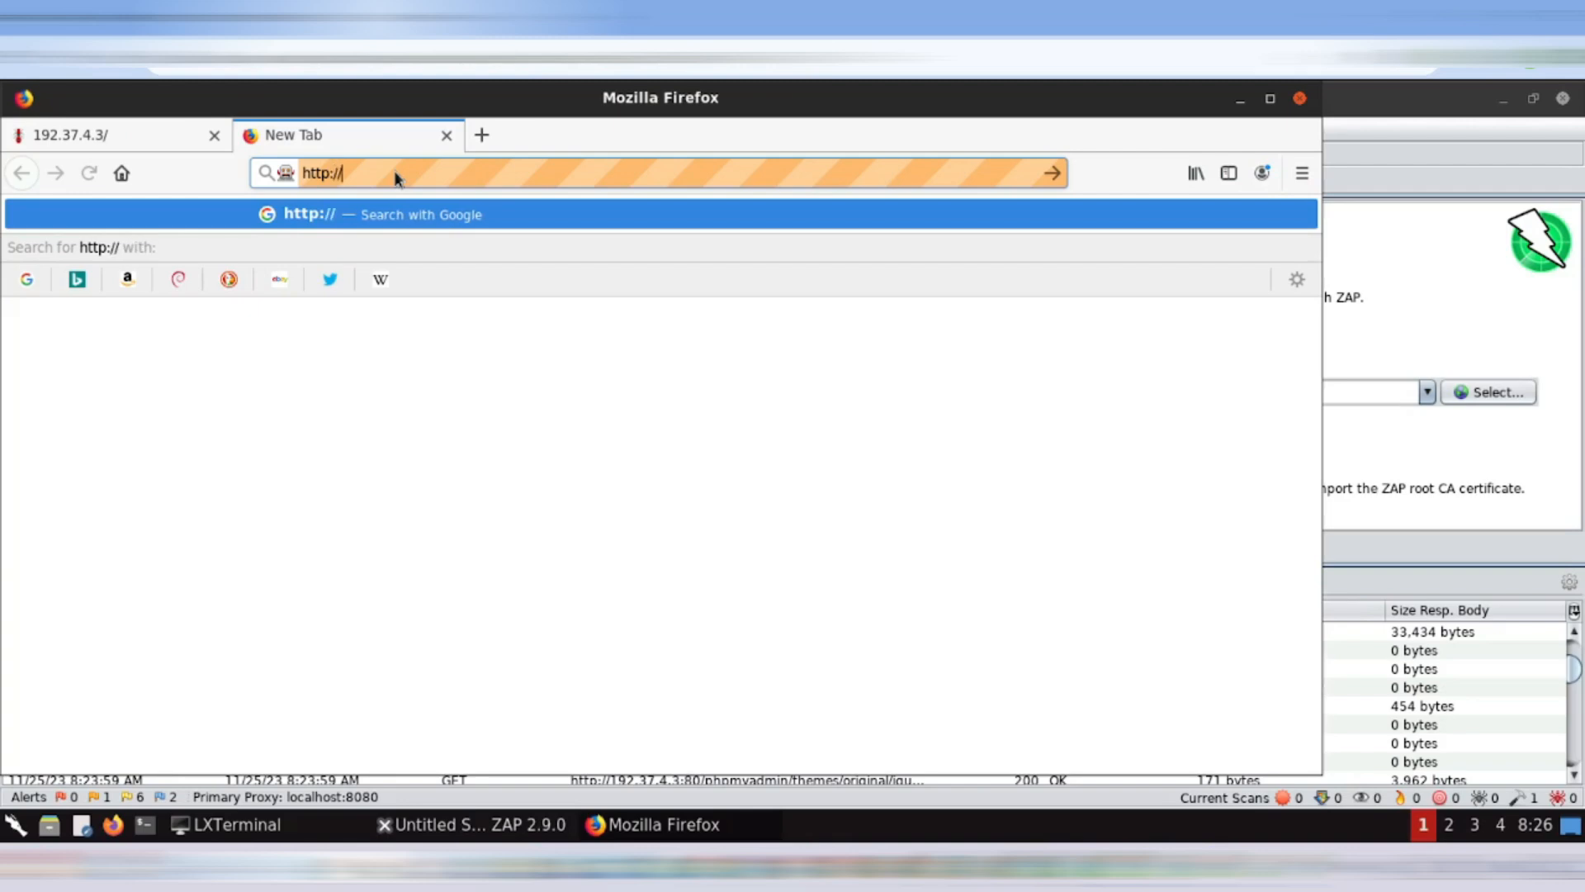
{"action": "type", "text": "192.37.4.2"}
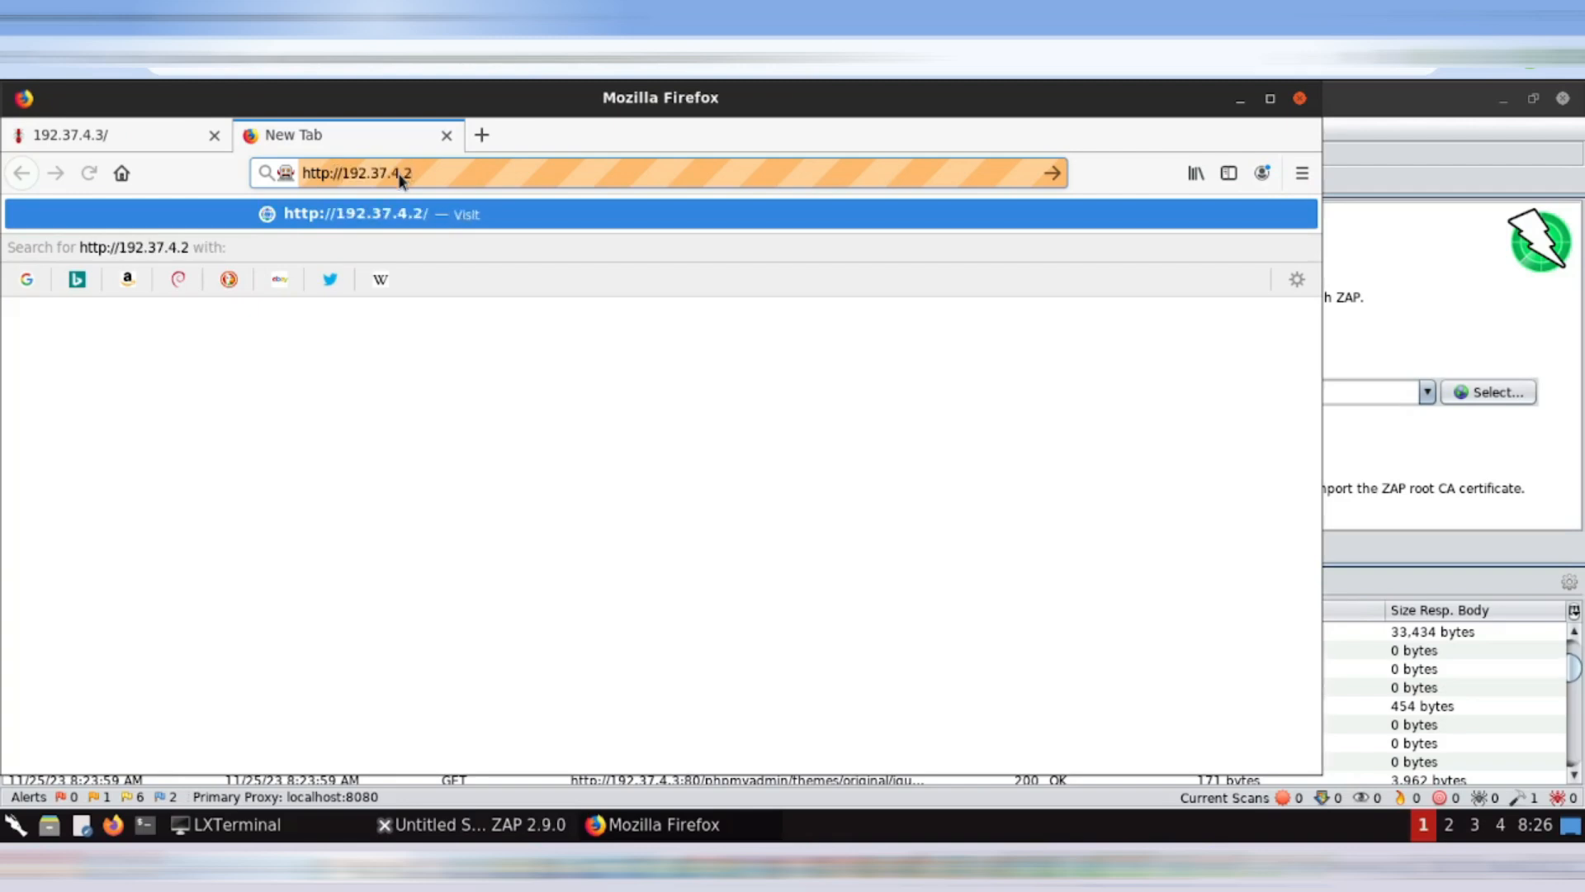
{"action": "key", "text": "BackSpace"}
{"action": "type", "text": "3/"}
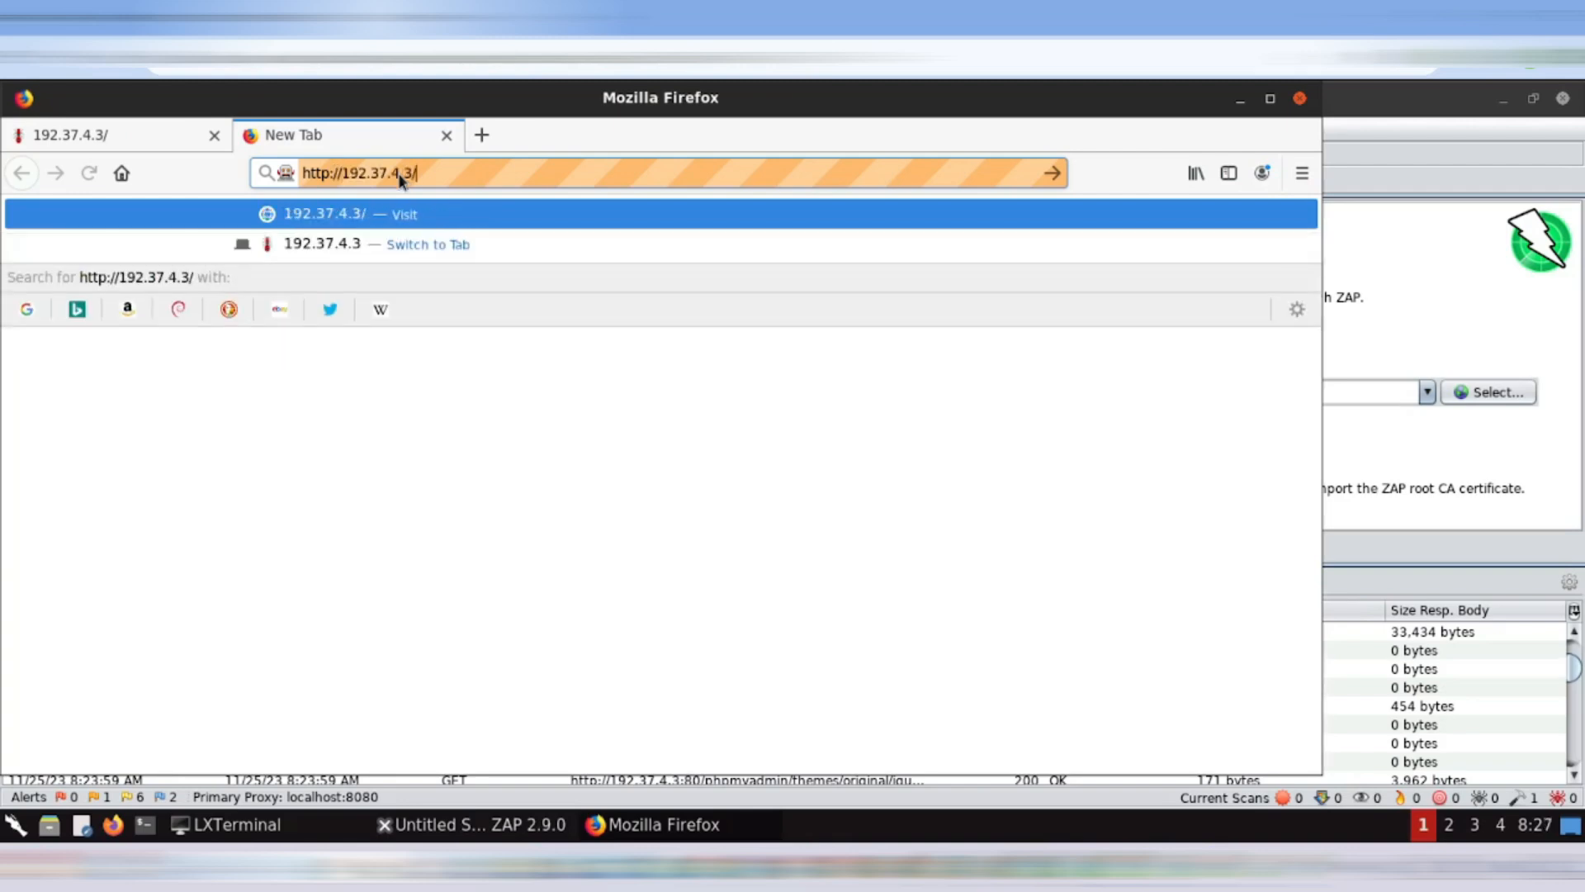
{"action": "type", "text": "data"}
{"action": "key", "text": "Return"}
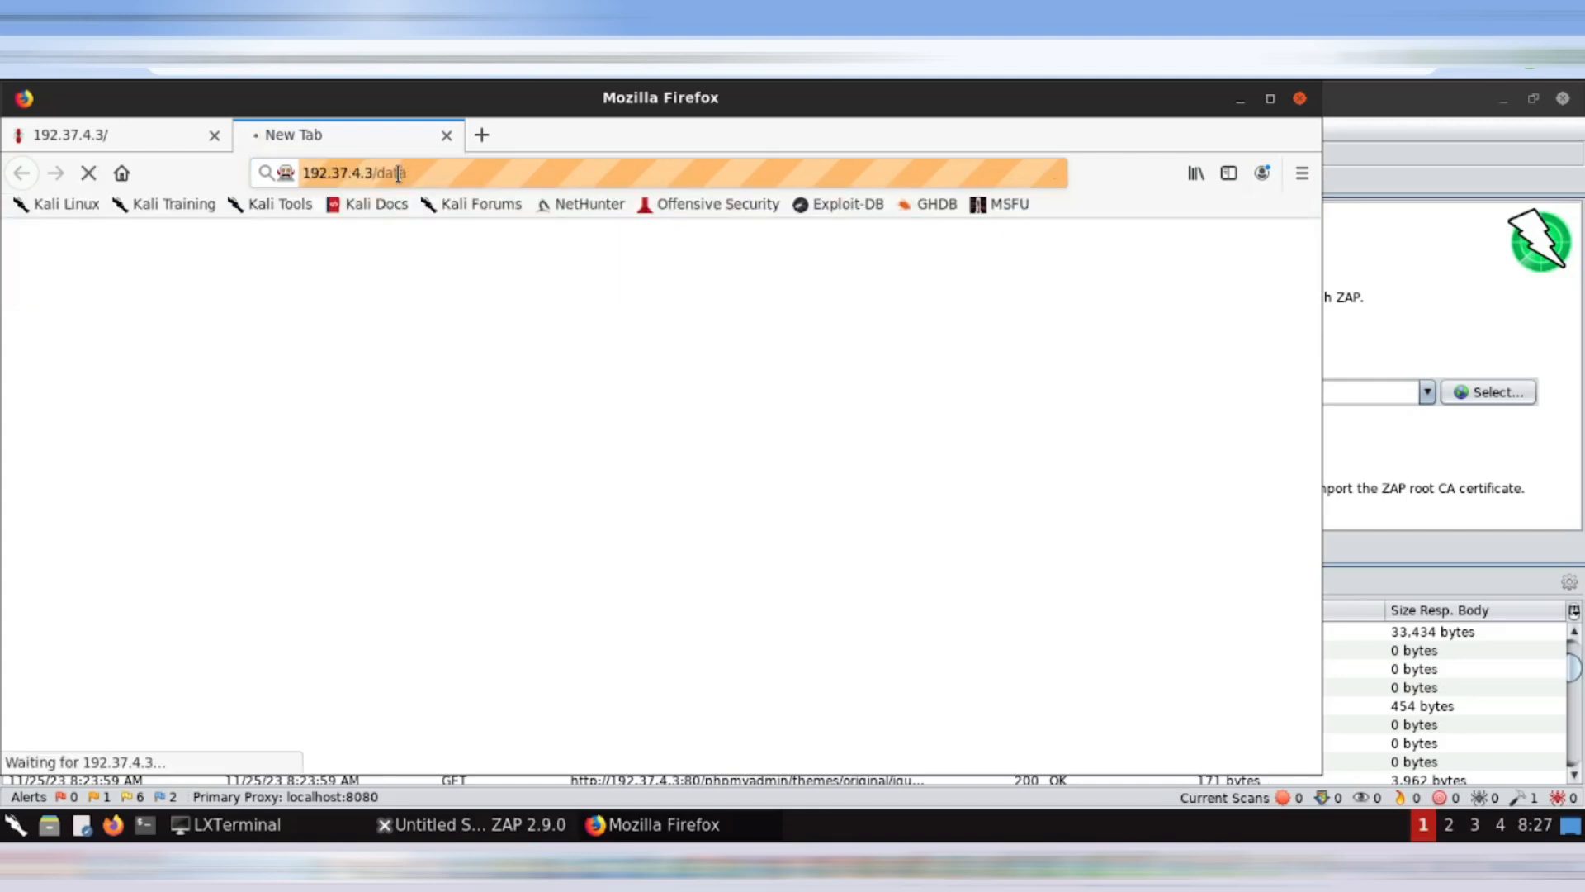